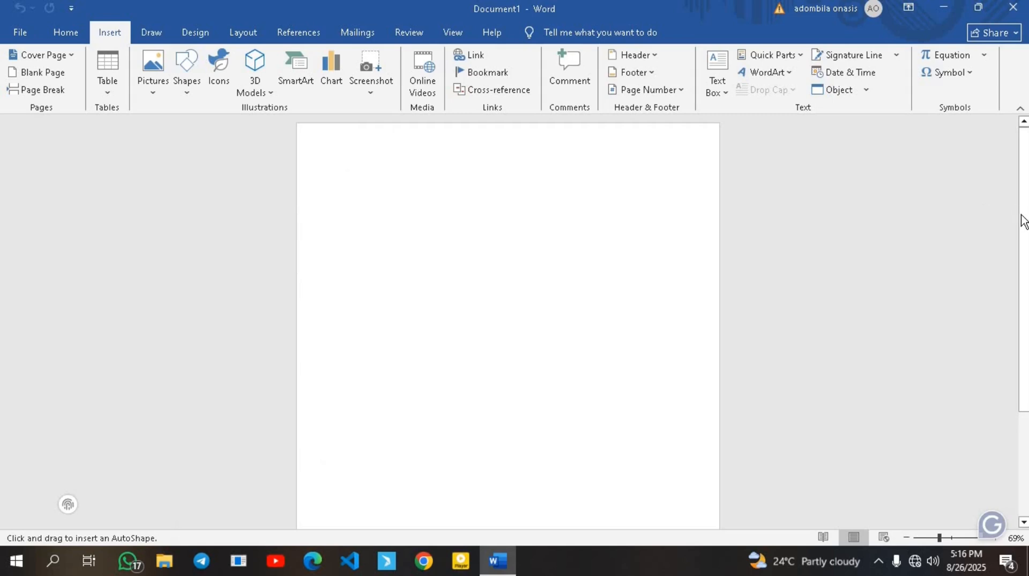
Draw a right triangle about 1.21" high and 2.77" wide near the page's bottom-left corner and remove its outline.
{"action": "left_click_drag", "start_coordinate": [1024, 220], "coordinate": [1024, 330]}
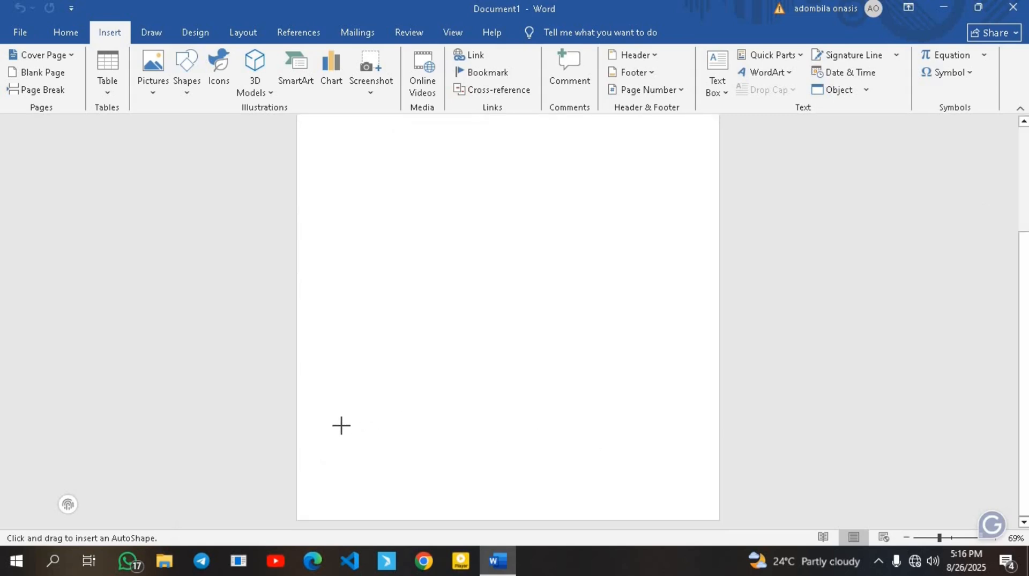
{"action": "left_click_drag", "start_coordinate": [341, 425], "coordinate": [455, 444]}
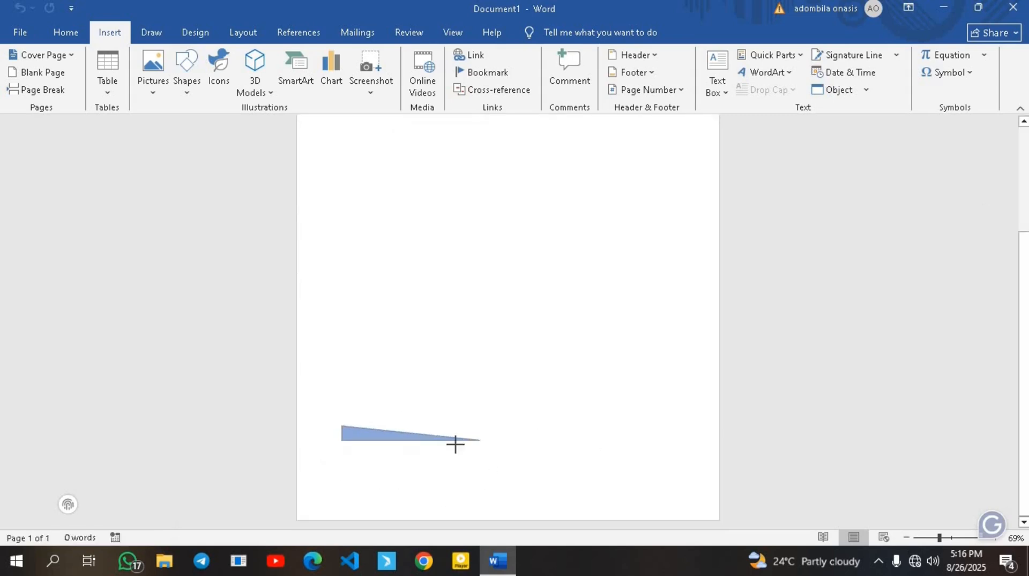
{"action": "mouse_move", "coordinate": [390, 438]}
{"action": "left_mouse_down"}
{"action": "mouse_move", "coordinate": [409, 438]}
{"action": "mouse_move", "coordinate": [416, 486]}
{"action": "mouse_move", "coordinate": [349, 479]}
{"action": "left_mouse_up"}
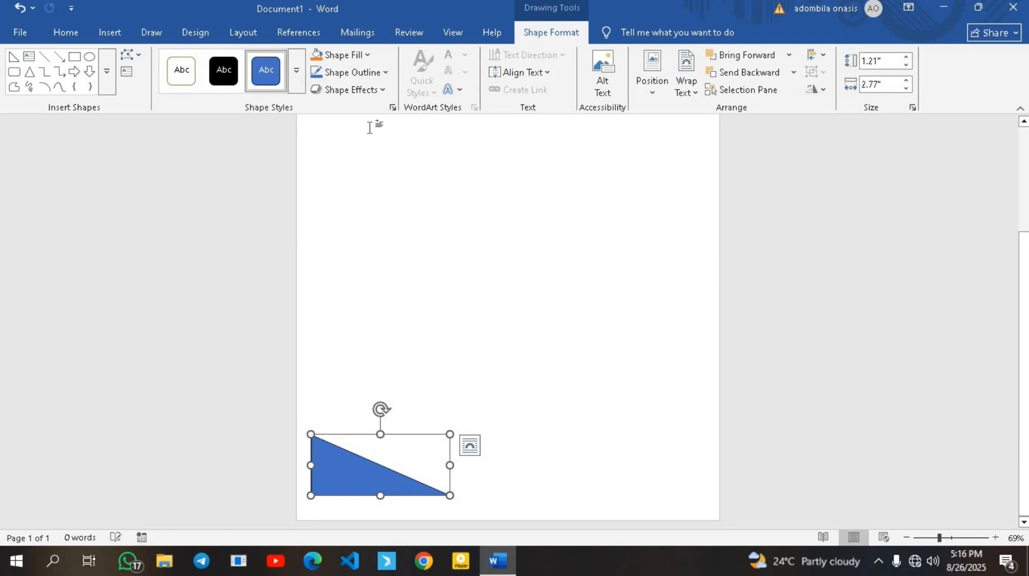
{"action": "left_click", "coordinate": [386, 72]}
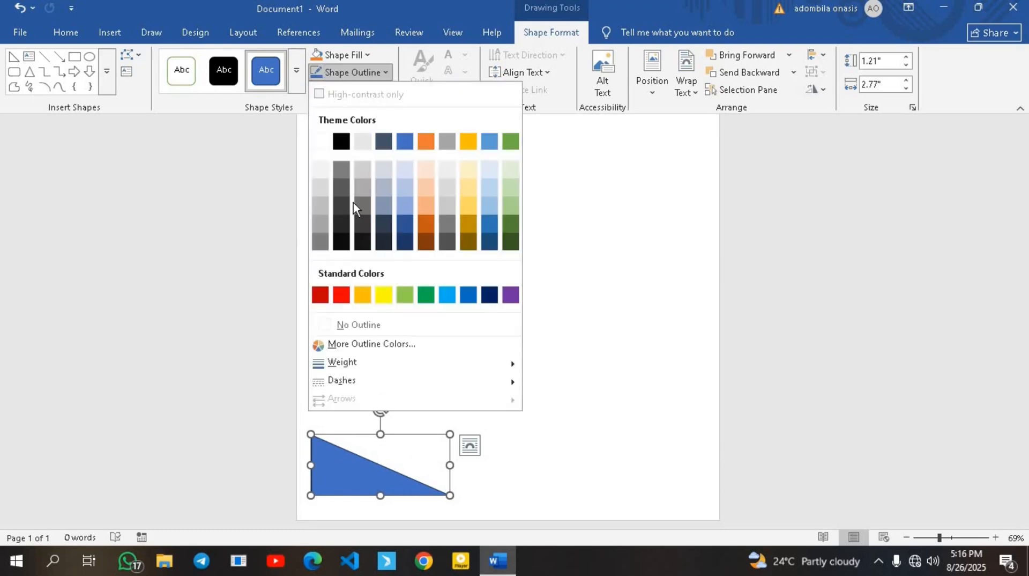
{"action": "left_click", "coordinate": [363, 322]}
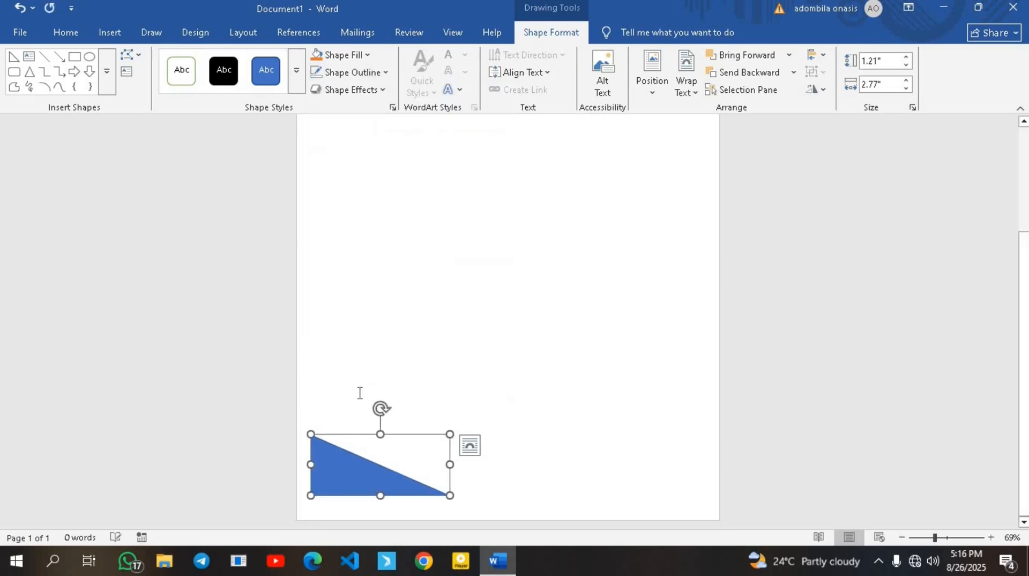
Open the shape formatting options for the right triangle and set its solid fill to black.
{"action": "right_click", "coordinate": [334, 457]}
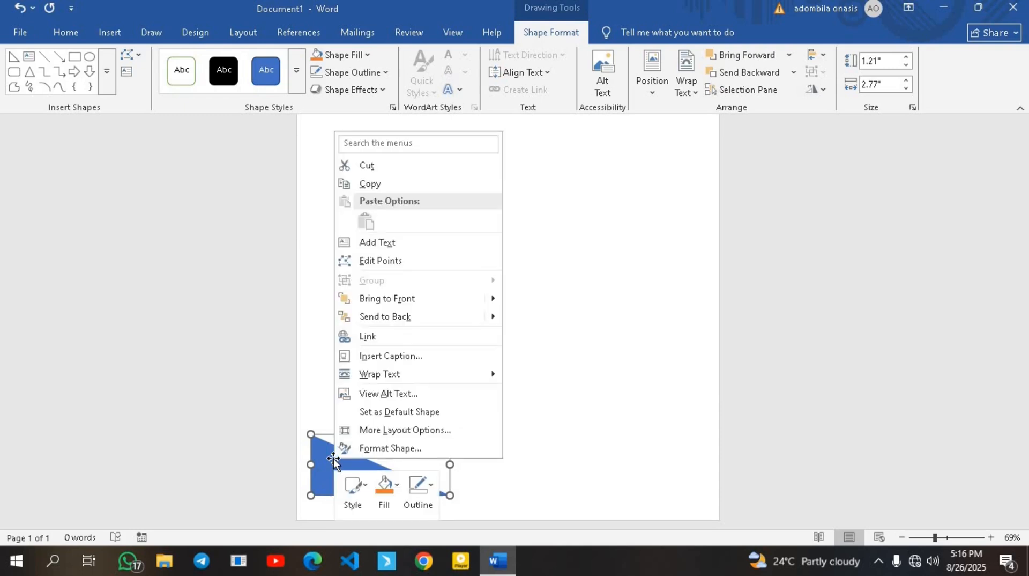
{"action": "left_click", "coordinate": [380, 450]}
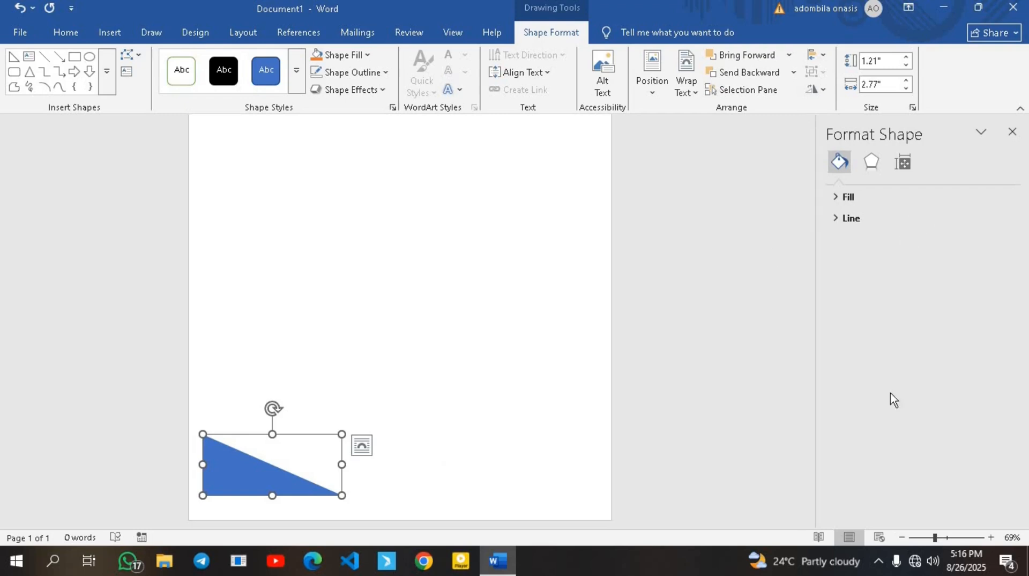
{"action": "left_click", "coordinate": [845, 197]}
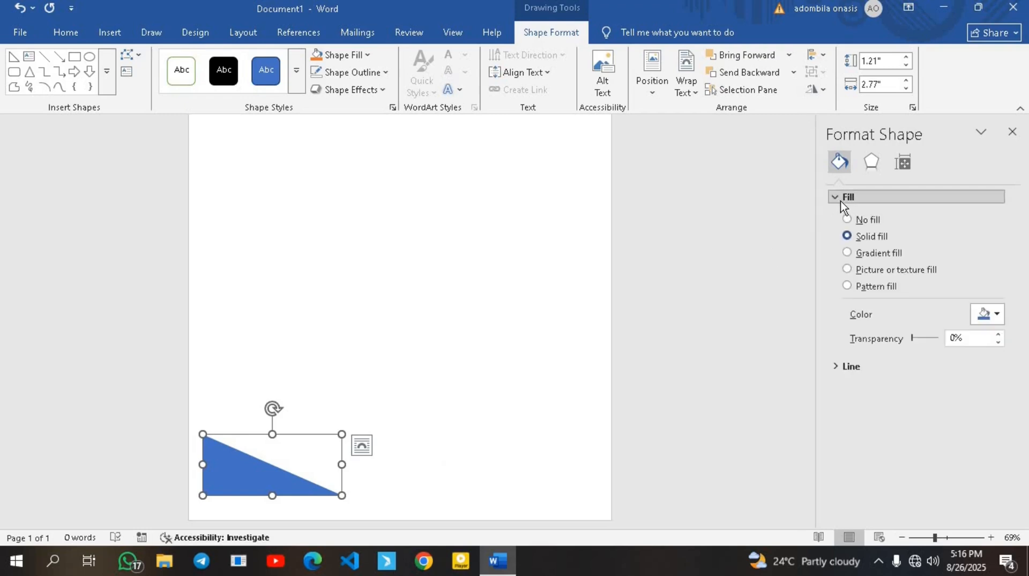
{"action": "left_click", "coordinate": [997, 315]}
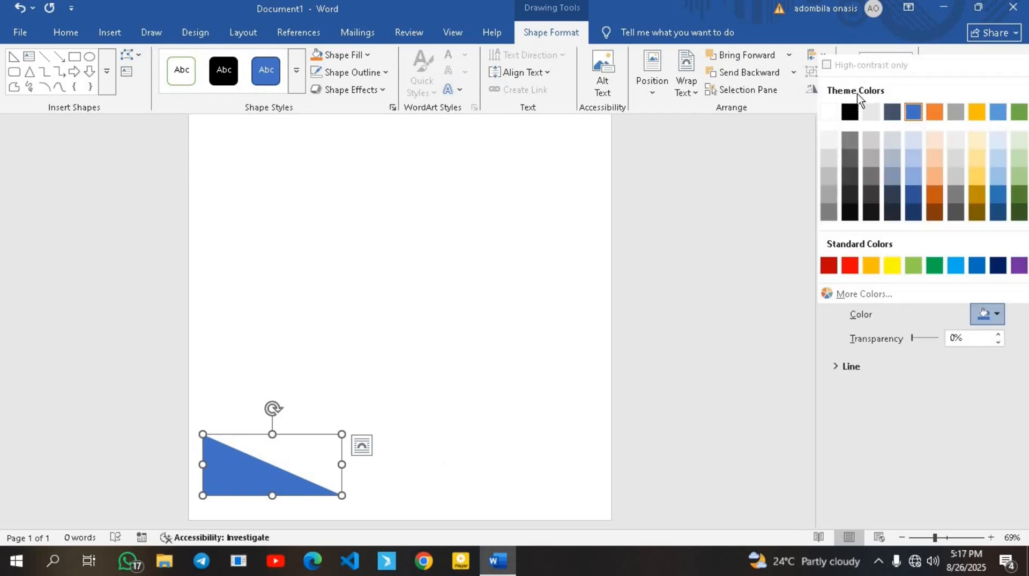
{"action": "left_click", "coordinate": [849, 111]}
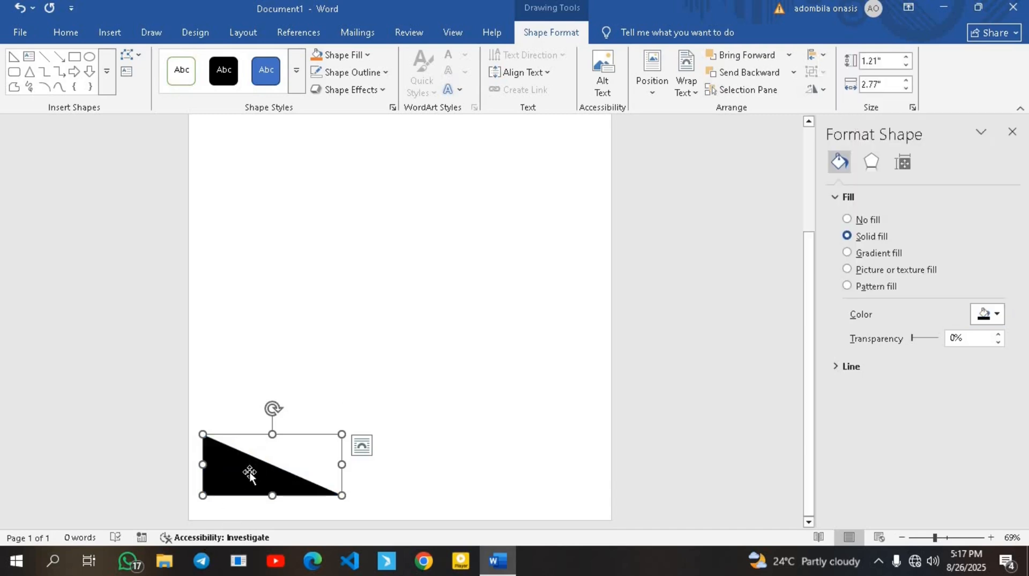
Fit the black triangle flush into the page's bottom-left corner and widen it to about 2.92".
{"action": "left_click_drag", "start_coordinate": [246, 475], "coordinate": [236, 496]}
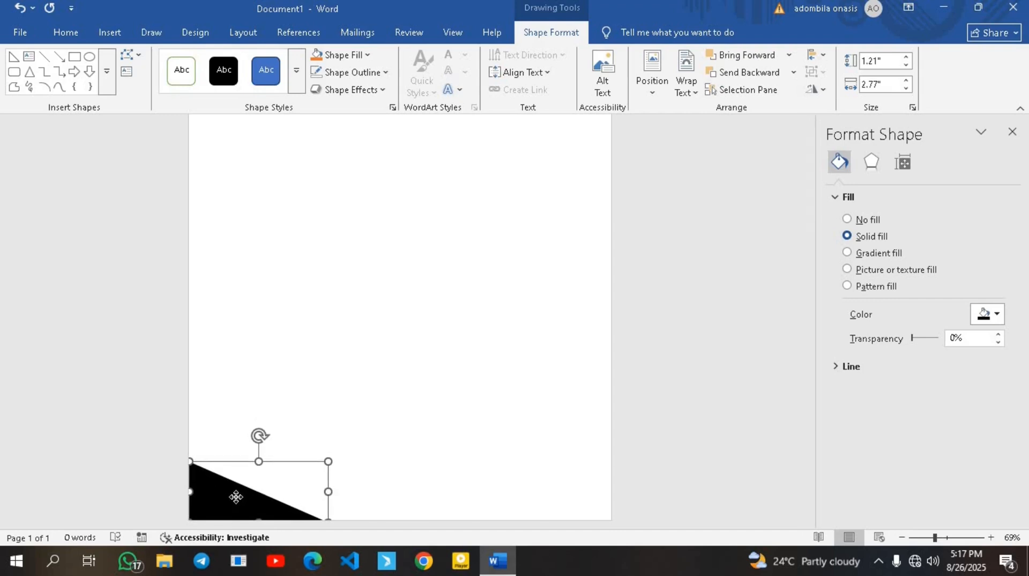
{"action": "key", "text": "Up"}
{"action": "key", "text": "Up"}
{"action": "key", "text": "Up"}
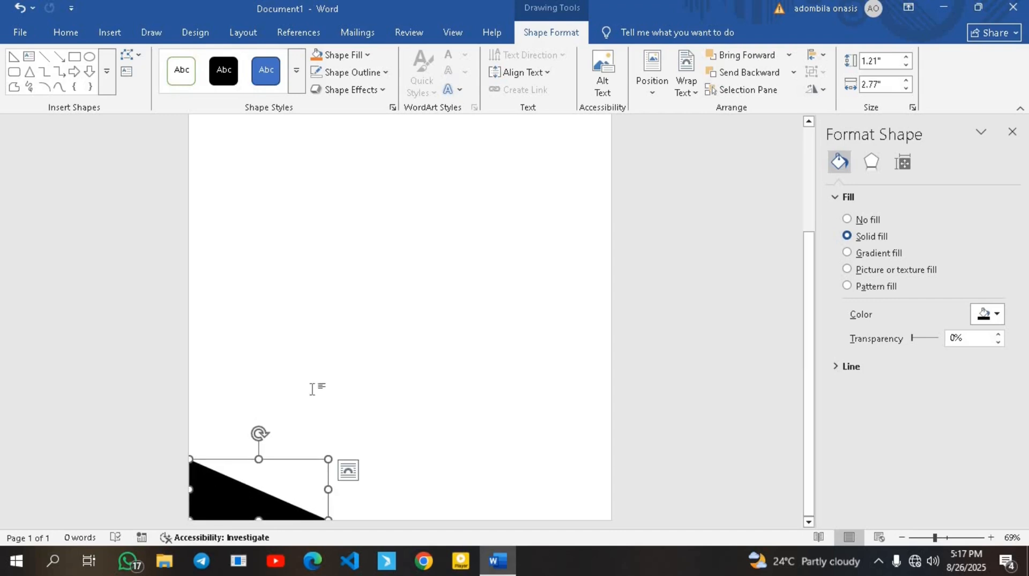
{"action": "key", "text": "Delete"}
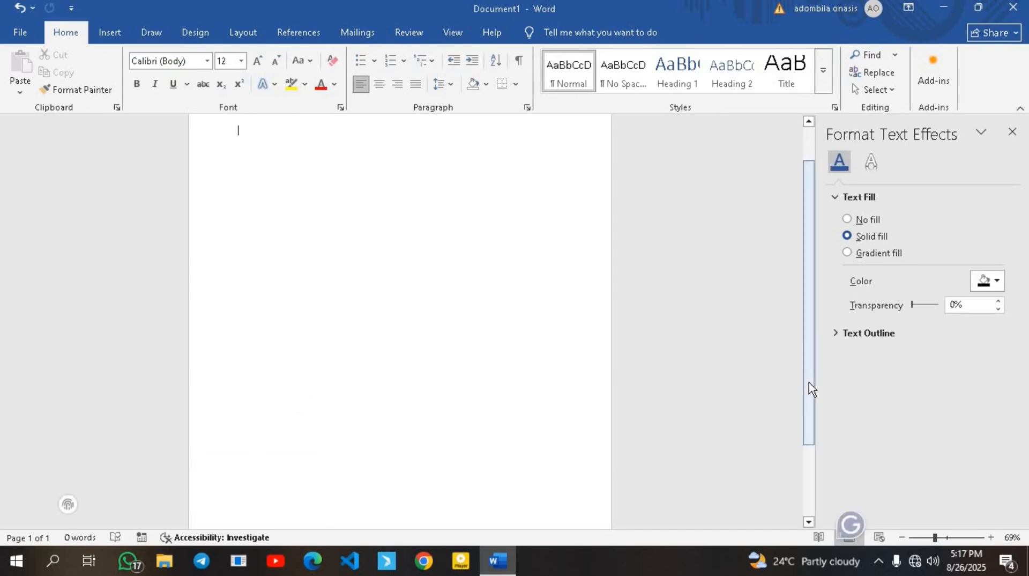
{"action": "left_click_drag", "start_coordinate": [810, 389], "coordinate": [810, 460]}
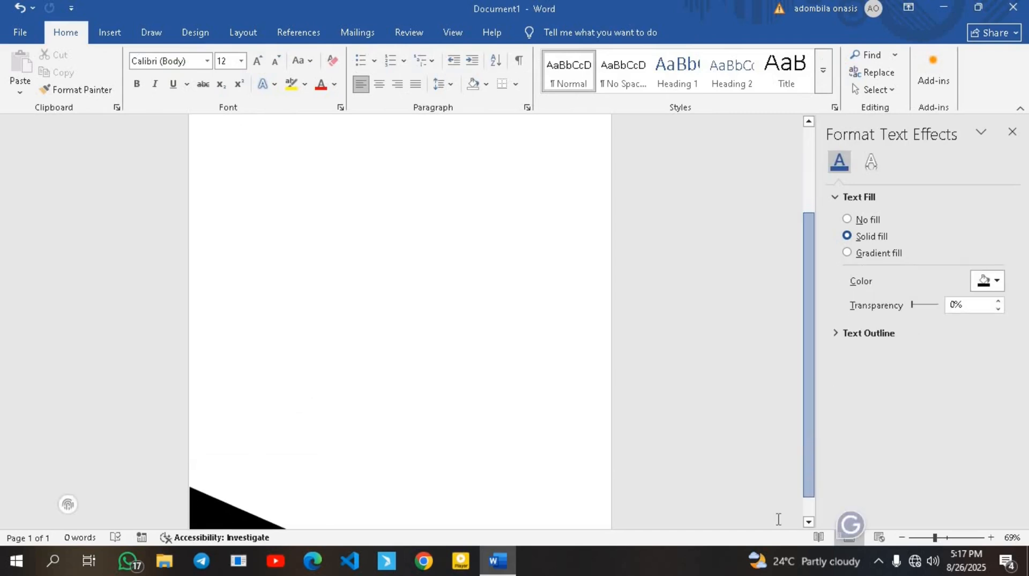
{"action": "left_click", "coordinate": [239, 510]}
{"action": "left_click_drag", "start_coordinate": [337, 489], "coordinate": [335, 489]}
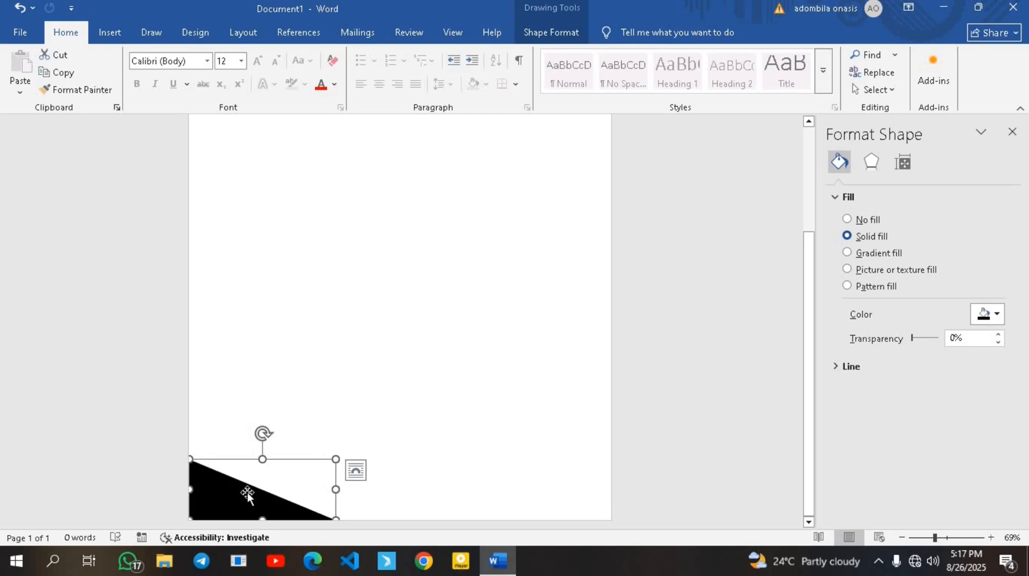
Duplicate the black triangle above the original and fill the copy with the standard dark red.
{"action": "left_click_drag", "start_coordinate": [246, 491], "coordinate": [284, 411]}
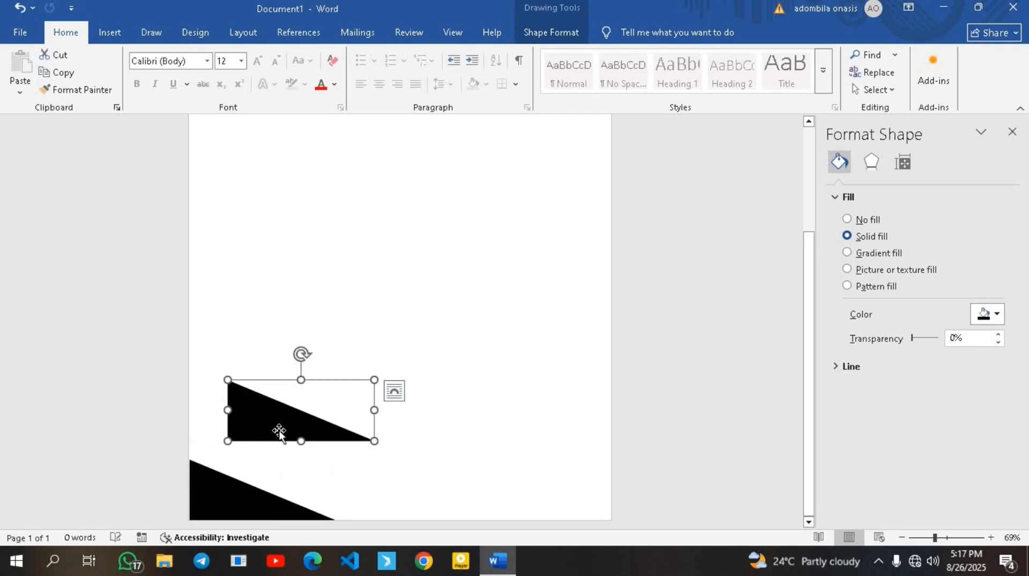
{"action": "left_click", "coordinate": [1000, 320]}
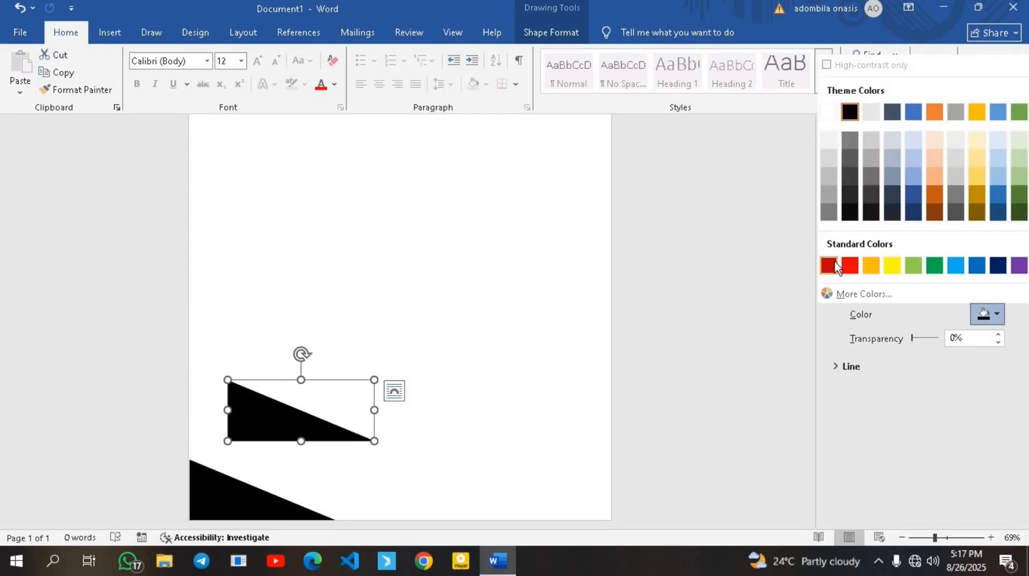
{"action": "left_click", "coordinate": [830, 265]}
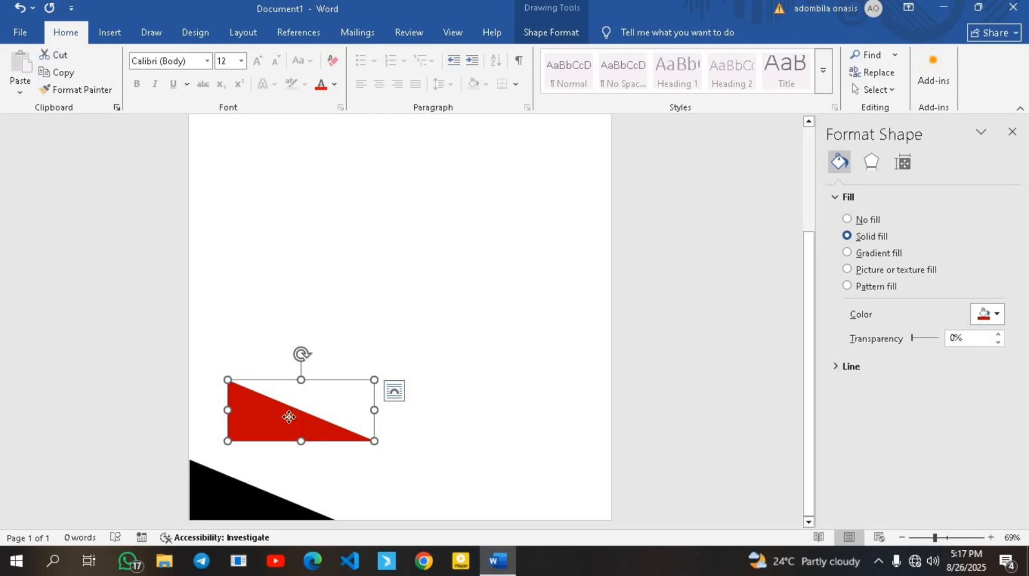
Place the dark red triangle behind the black one in the corner and enlarge it to about 1.28" by 3.12" as an edge stripe.
{"action": "left_click_drag", "start_coordinate": [289, 416], "coordinate": [251, 494]}
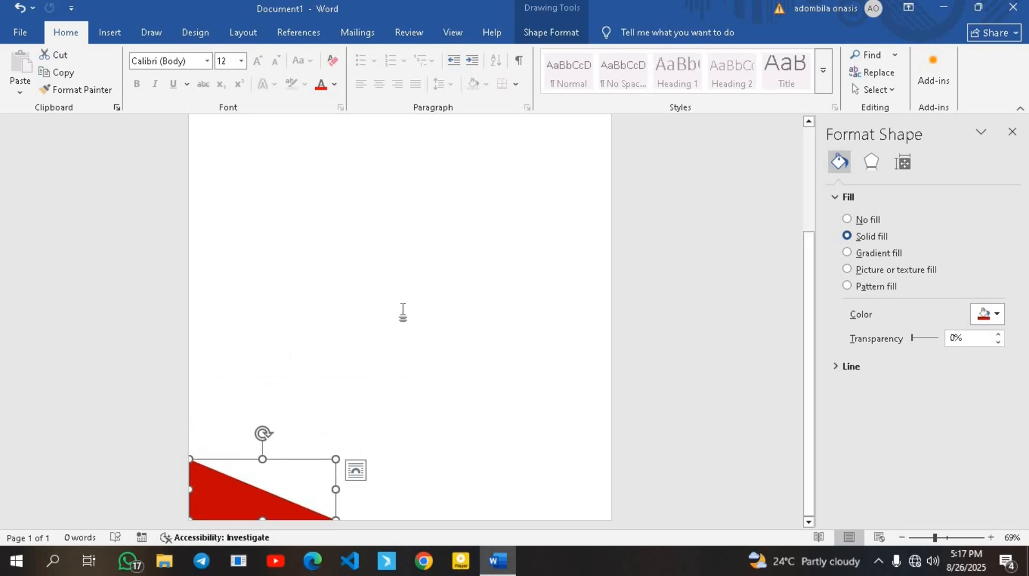
{"action": "left_click", "coordinate": [541, 38]}
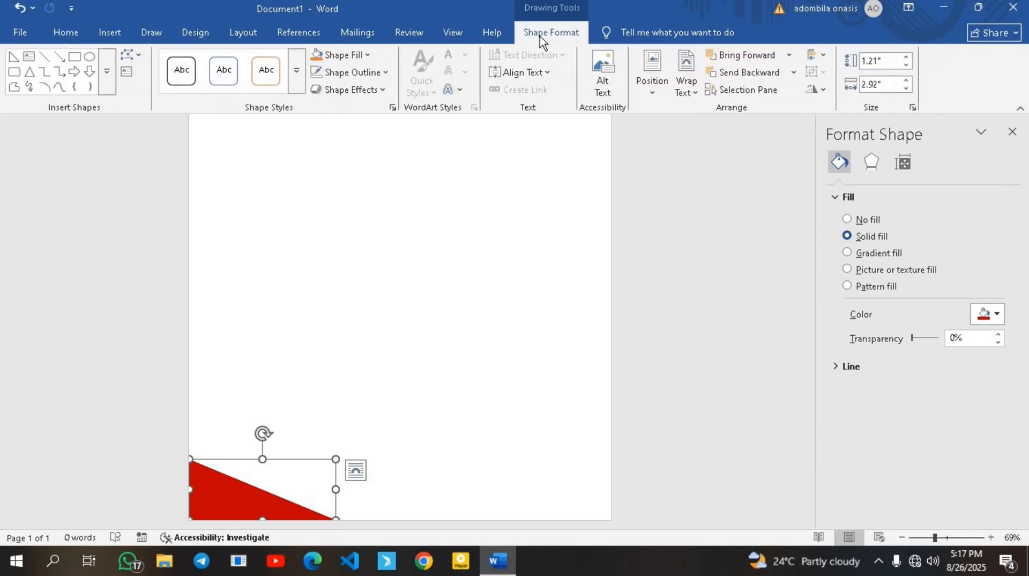
{"action": "key", "text": "ctrl+z"}
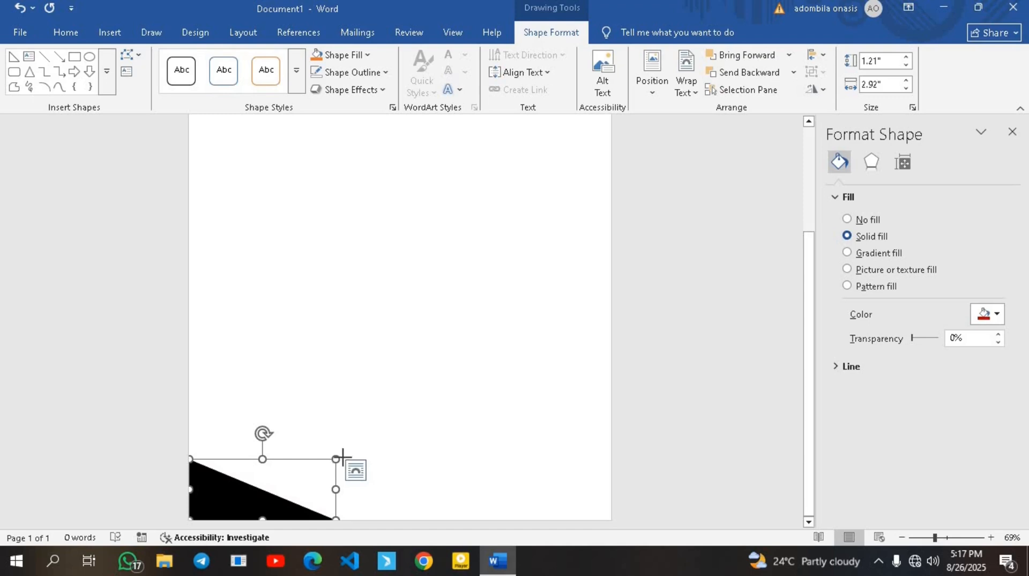
{"action": "left_click_drag", "start_coordinate": [342, 456], "coordinate": [344, 455]}
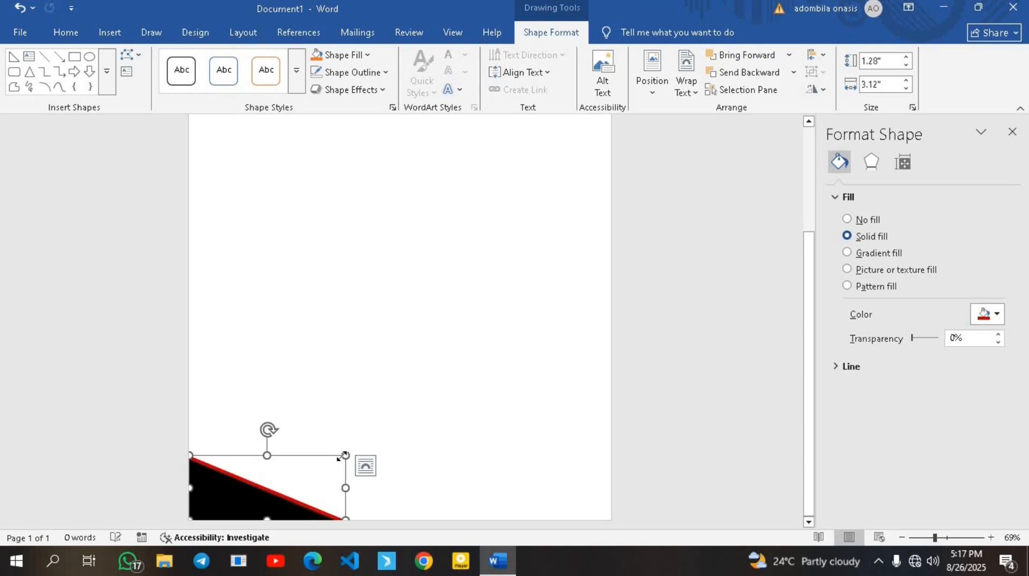
{"action": "key", "text": "Delete"}
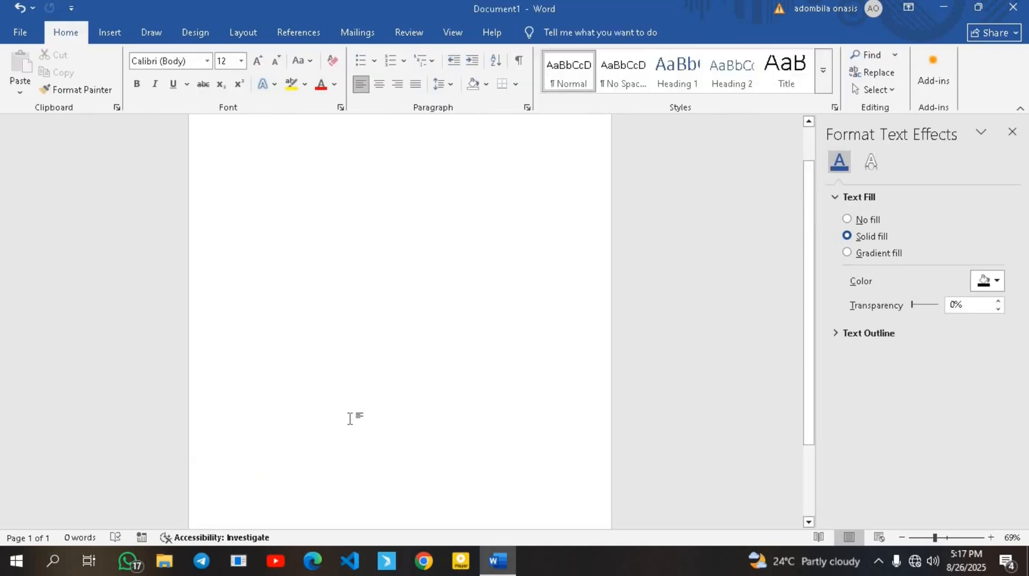
Draw an isosceles triangle about 1.24" high and 2.59" wide above the corner triangles.
{"action": "left_click", "coordinate": [110, 34]}
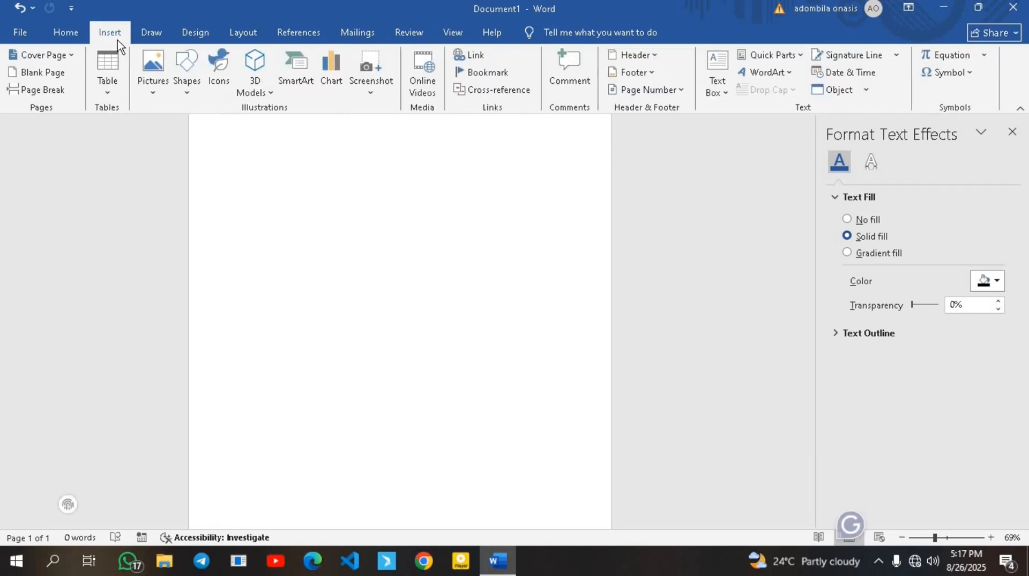
{"action": "left_click", "coordinate": [192, 91]}
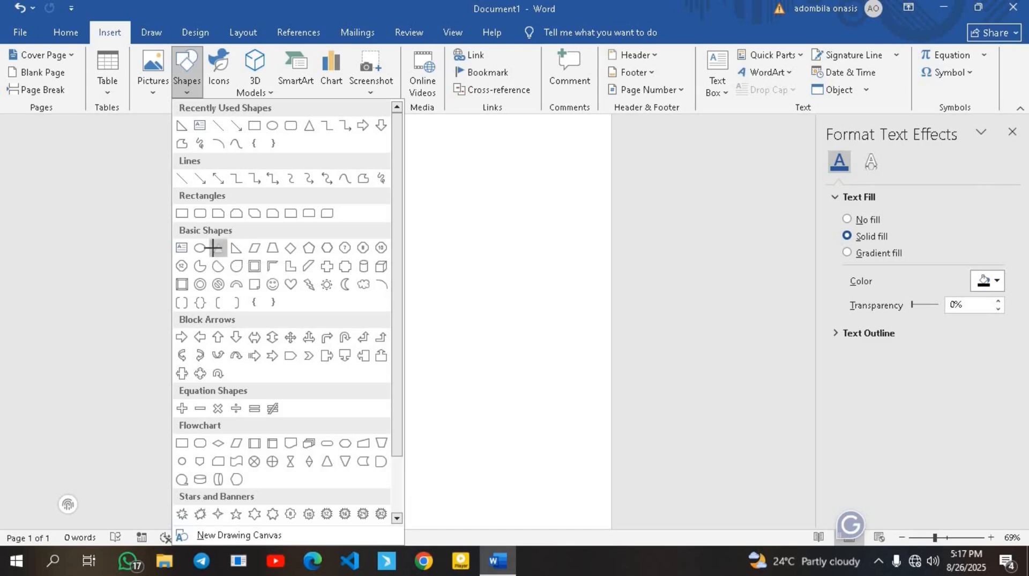
{"action": "left_click", "coordinate": [214, 249]}
{"action": "left_click_drag", "start_coordinate": [806, 337], "coordinate": [756, 489]}
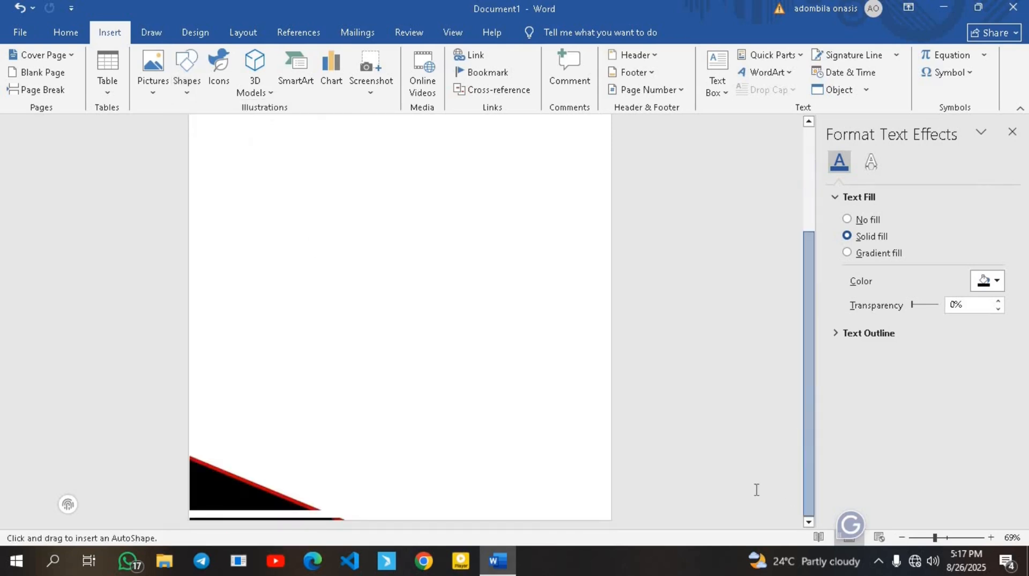
{"action": "left_click_drag", "start_coordinate": [251, 356], "coordinate": [298, 408]}
{"action": "left_click_drag", "start_coordinate": [378, 400], "coordinate": [379, 419]}
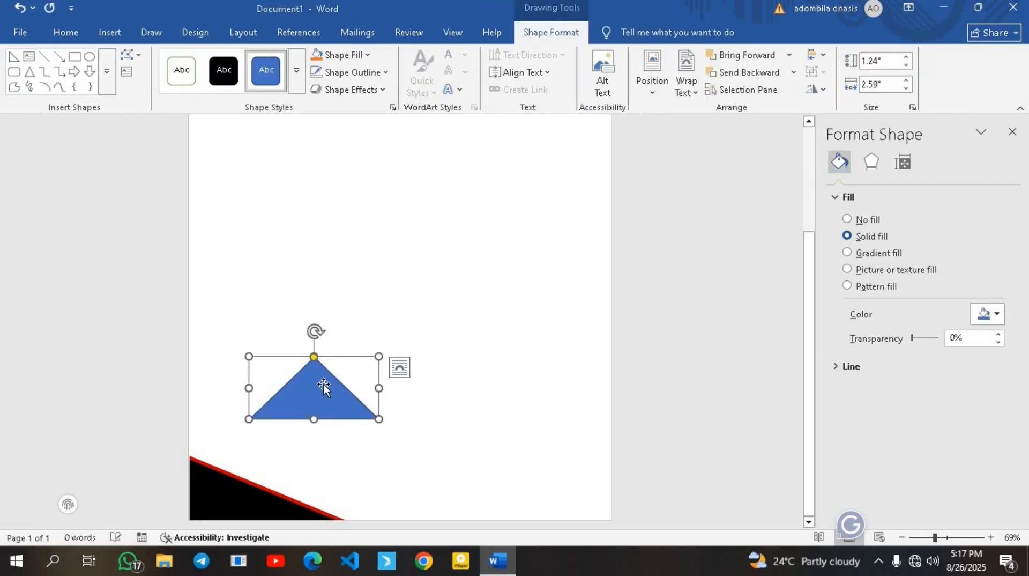
Remove the isosceles triangle's outline and fill it with the standard bright red.
{"action": "left_click", "coordinate": [385, 71]}
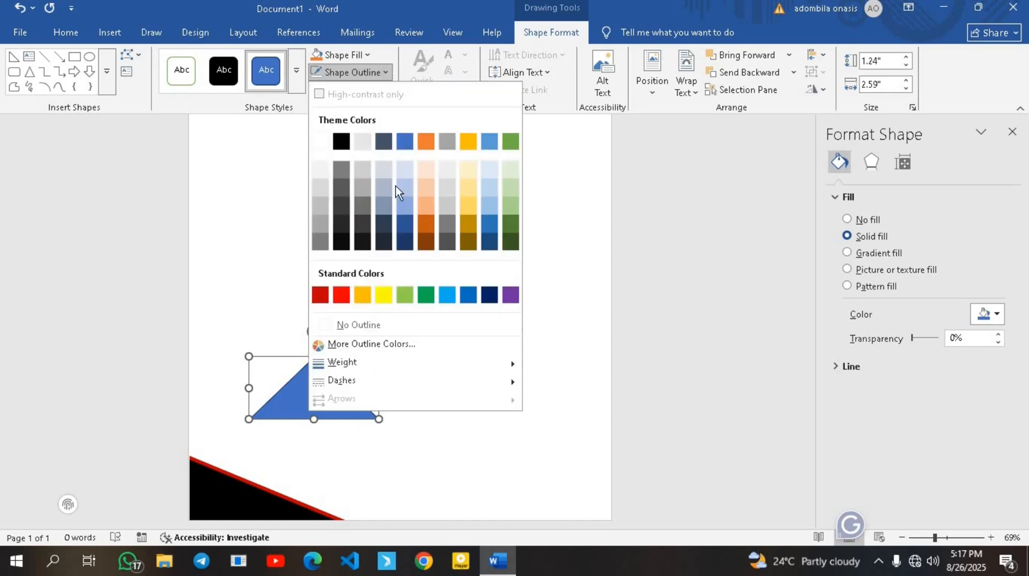
{"action": "left_click", "coordinate": [393, 324]}
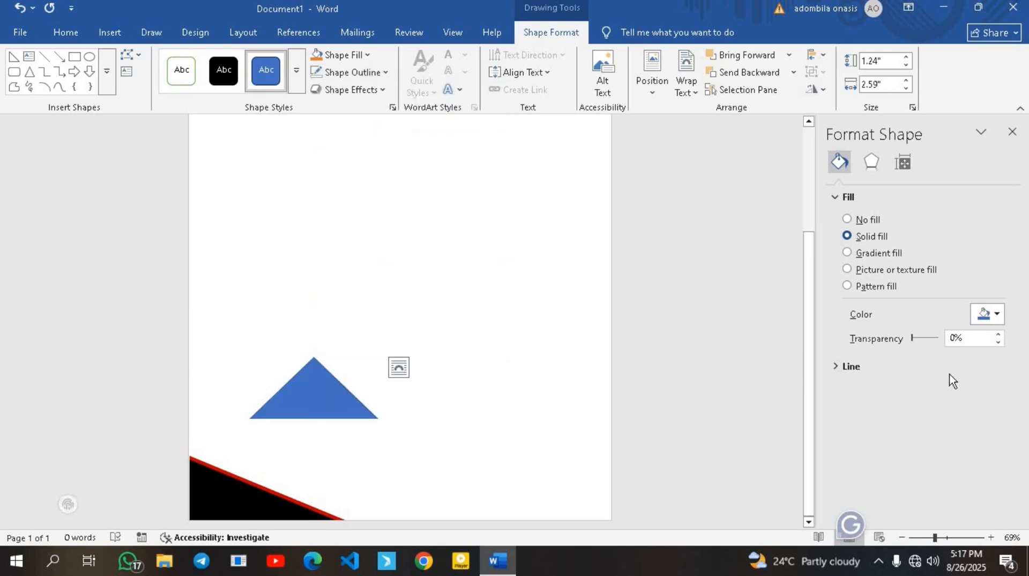
{"action": "left_click", "coordinate": [995, 318]}
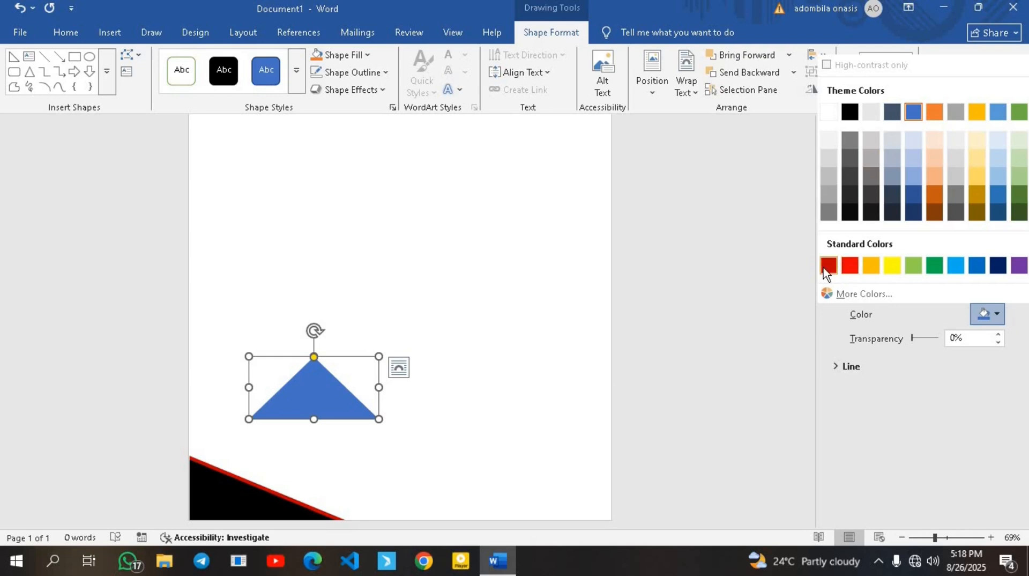
{"action": "left_click", "coordinate": [851, 266]}
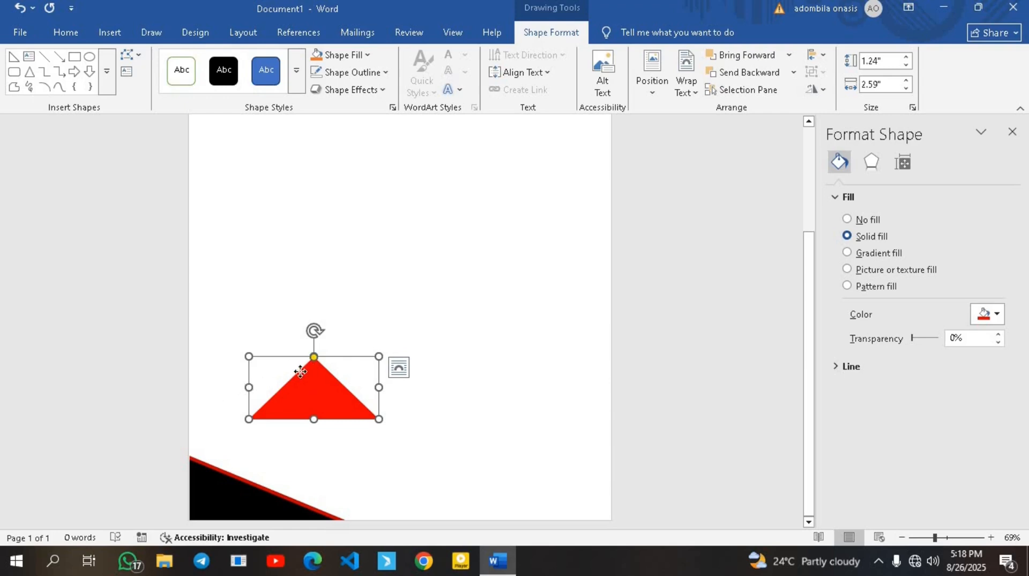
Rotate the bright red triangle 90° clockwise so it points right, and shrink it to about 1.01" by 1.59".
{"action": "left_click_drag", "start_coordinate": [303, 368], "coordinate": [285, 367]}
{"action": "left_click_drag", "start_coordinate": [295, 332], "coordinate": [356, 389]}
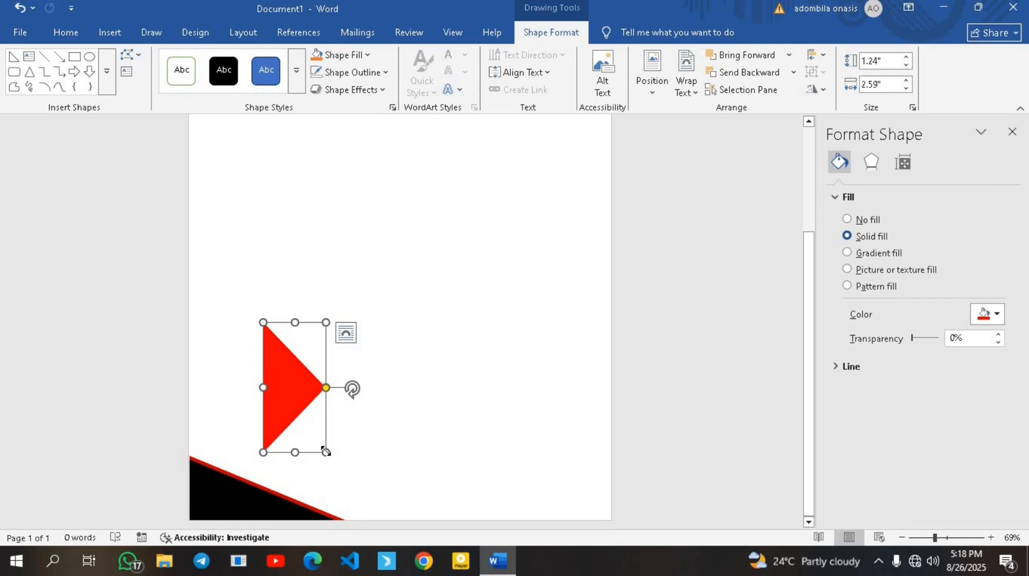
{"action": "left_click_drag", "start_coordinate": [324, 425], "coordinate": [314, 402]}
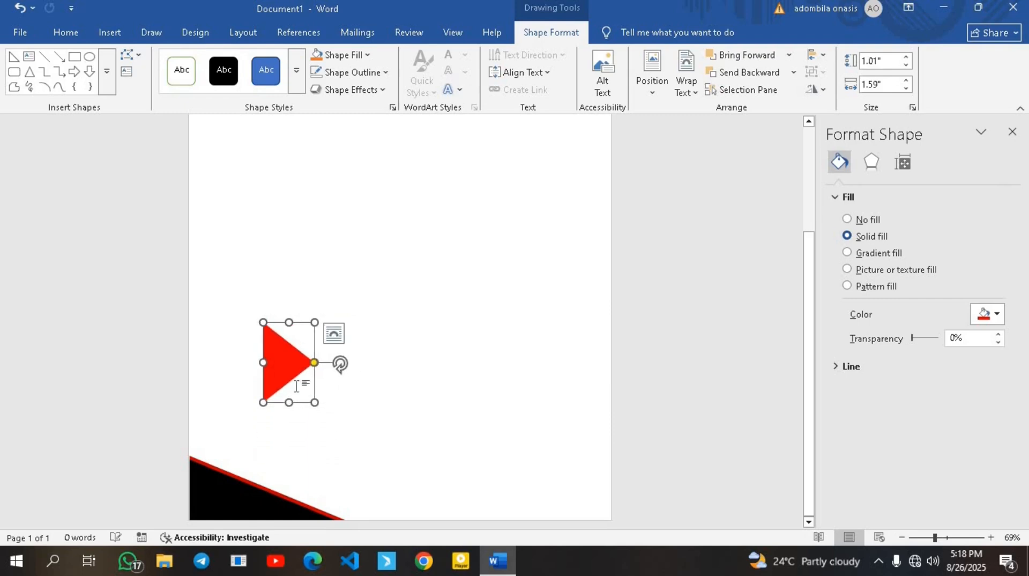
Set the bright red triangle against the page's left edge, stretched to about 2.04" wide, and place a duplicate of it toward the page's middle.
{"action": "left_click_drag", "start_coordinate": [276, 371], "coordinate": [198, 444]}
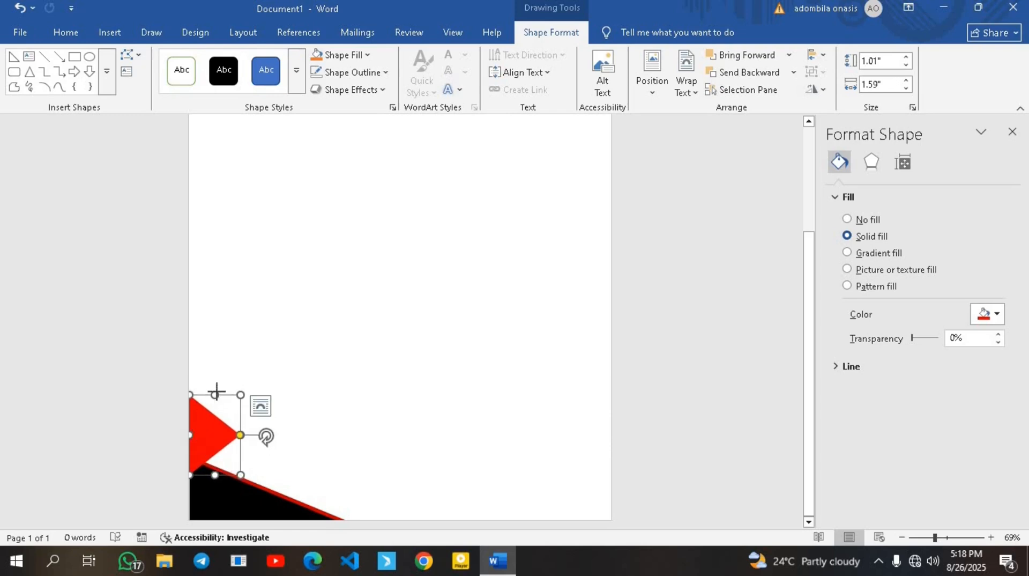
{"action": "left_click_drag", "start_coordinate": [216, 391], "coordinate": [373, 395]}
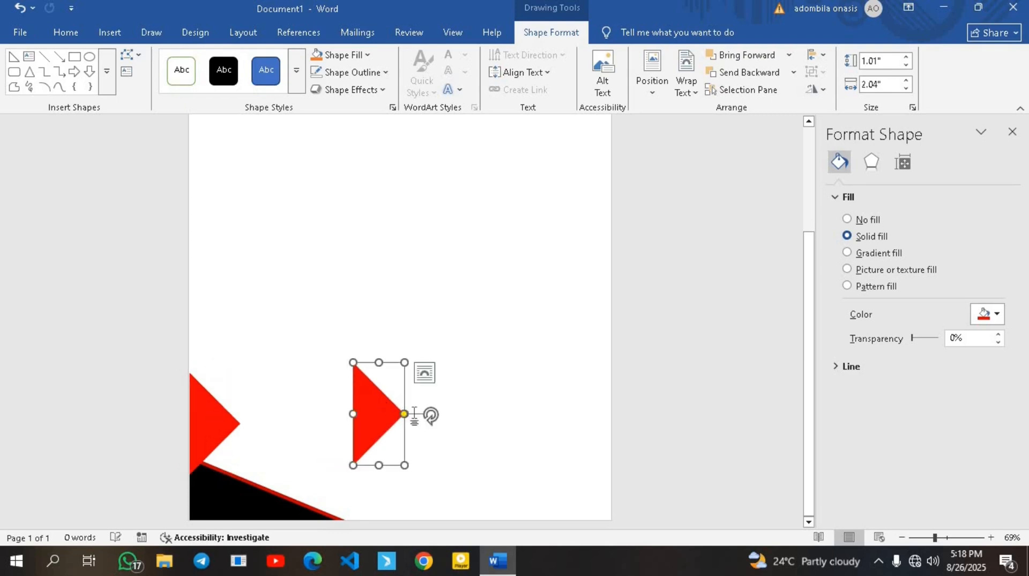
Narrow the duplicate bright red triangle to about 1.94" and fill it with the standard dark red.
{"action": "left_click_drag", "start_coordinate": [404, 455], "coordinate": [404, 464]}
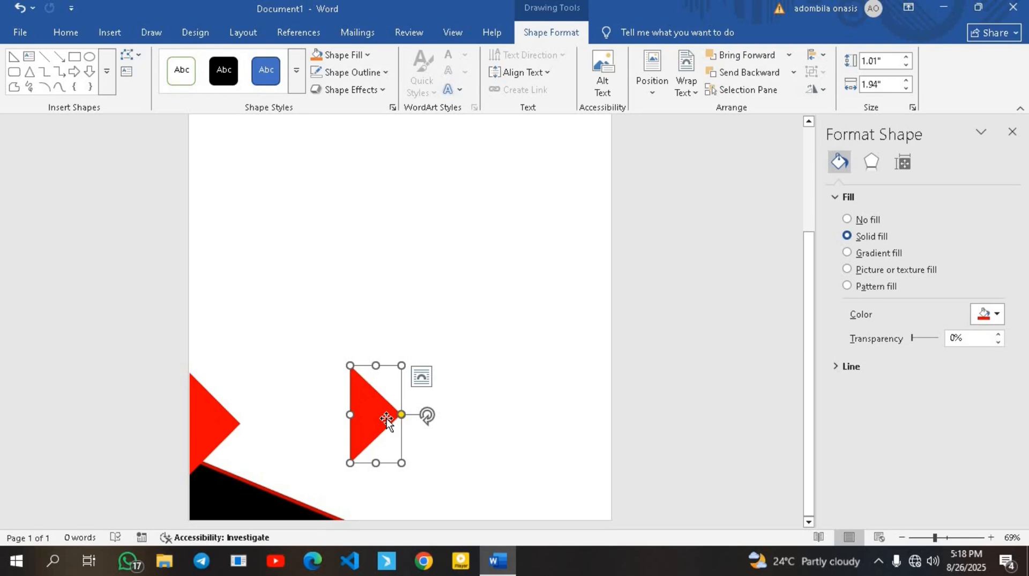
{"action": "left_click", "coordinate": [996, 314]}
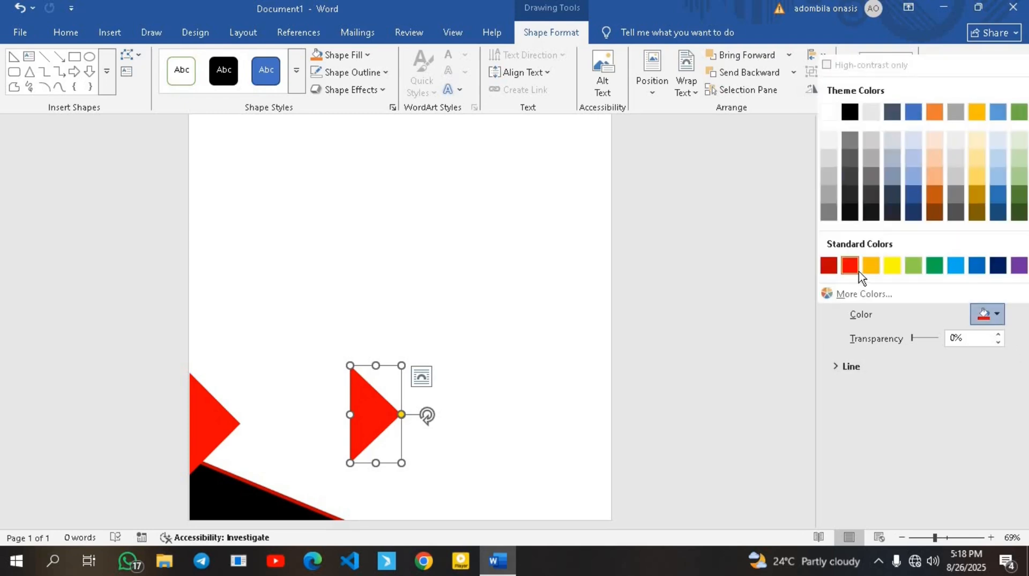
{"action": "left_click", "coordinate": [831, 268]}
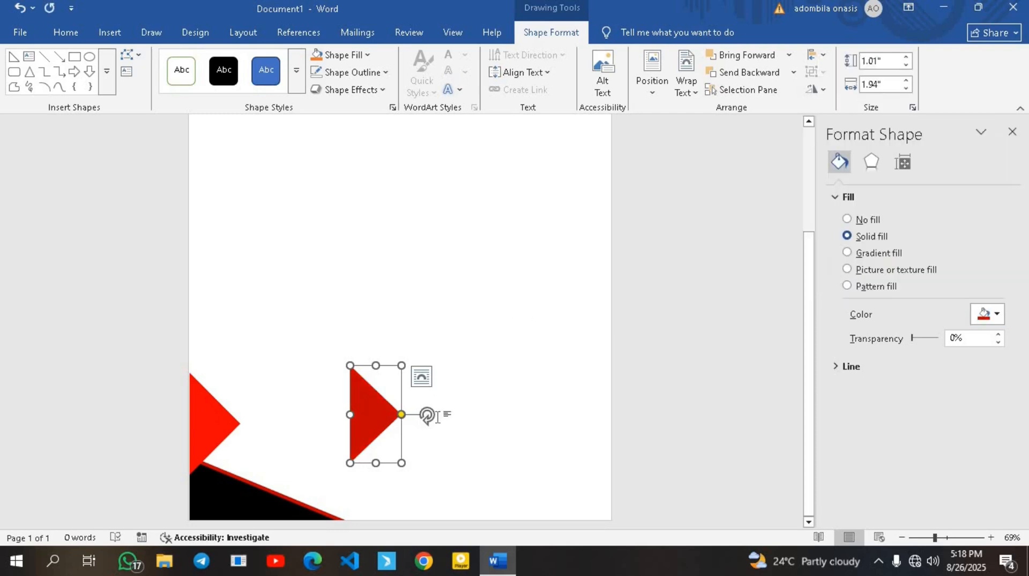
Rotate the dark red triangle 180° to point left and tuck it behind the black corner triangle, fitted against the bright red one's lower edge.
{"action": "left_click_drag", "start_coordinate": [427, 414], "coordinate": [301, 415]}
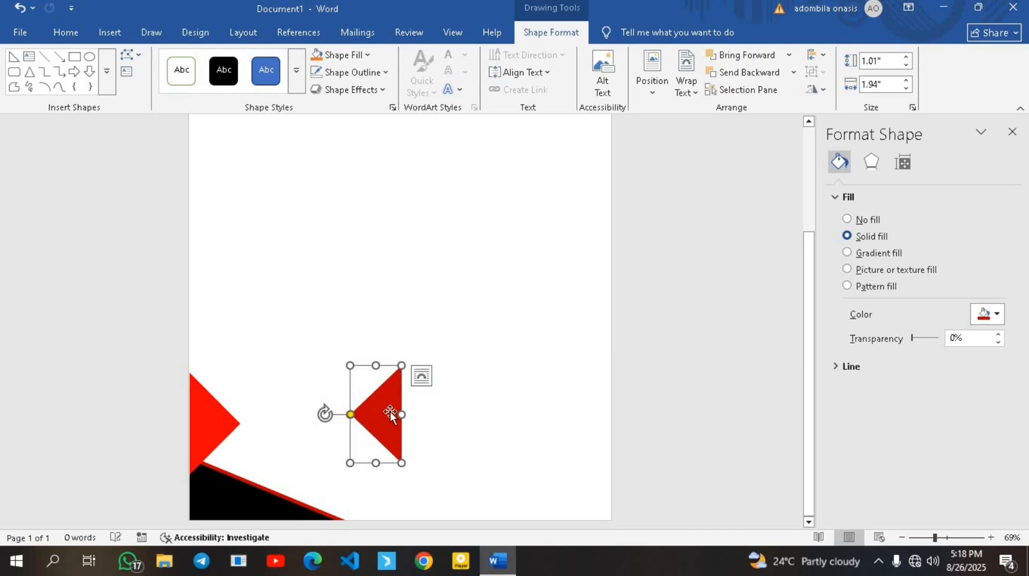
{"action": "left_click_drag", "start_coordinate": [388, 413], "coordinate": [226, 467]}
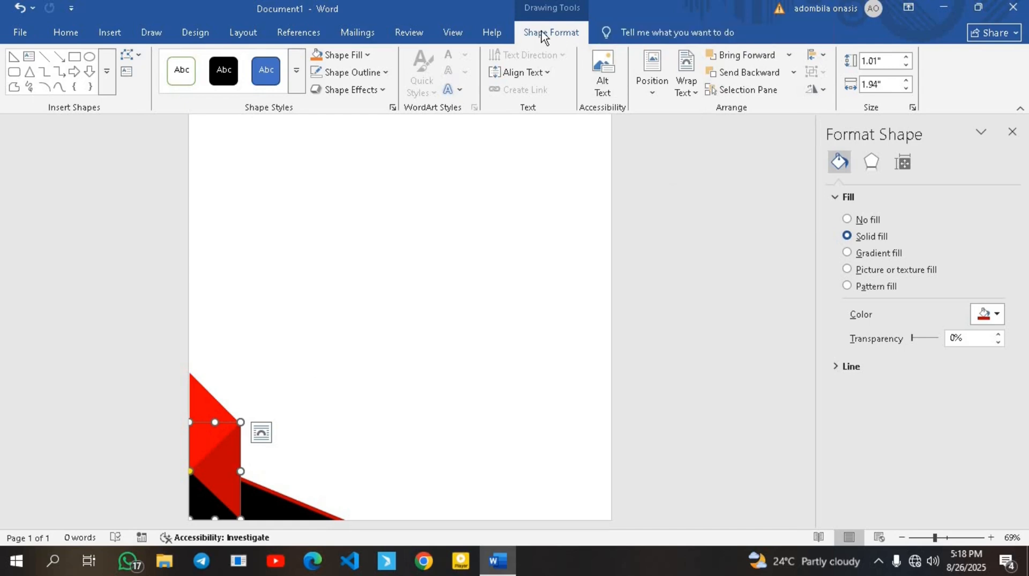
{"action": "left_click", "coordinate": [749, 74]}
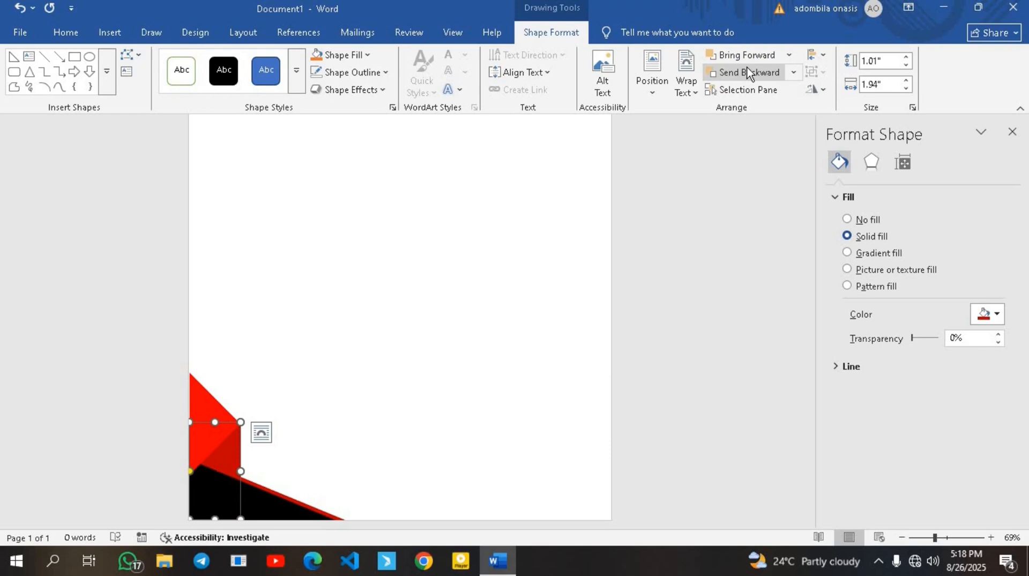
{"action": "left_click", "coordinate": [400, 328]}
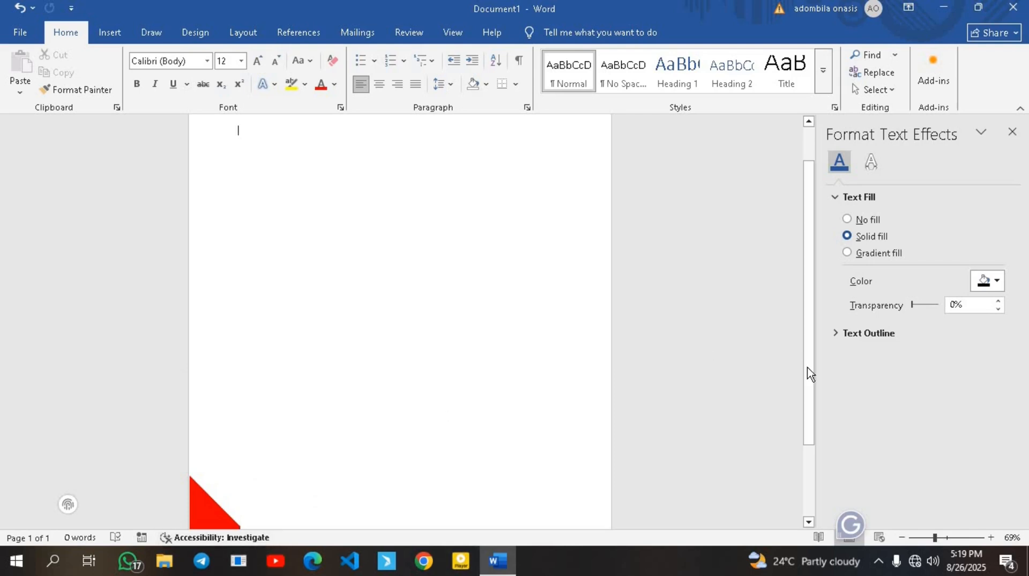
{"action": "scroll", "coordinate": [764, 510], "scroll_direction": "down", "scroll_amount": 3}
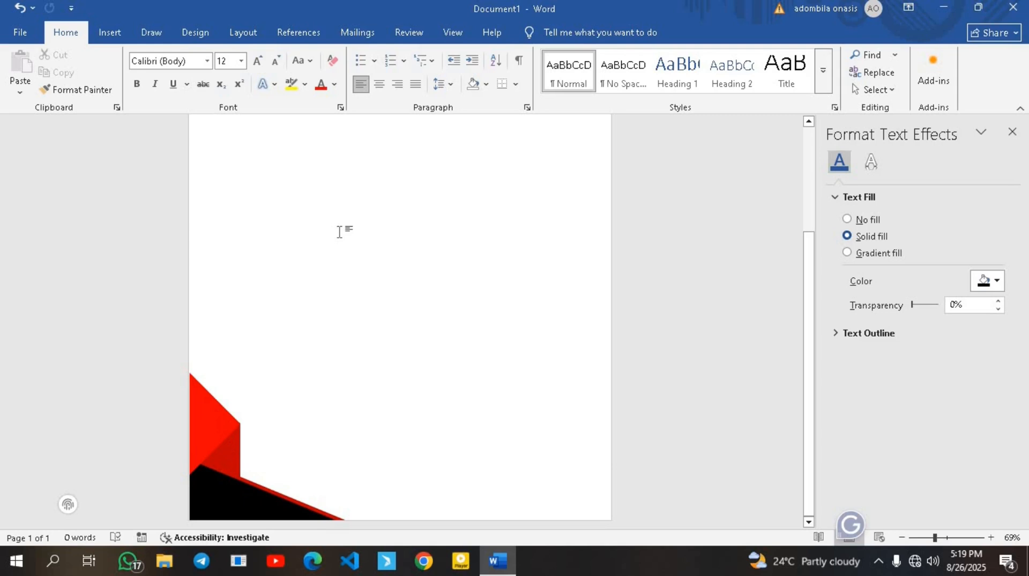
Duplicate the black corner triangle, rotate the copy 180°, and place it in the page's top-right corner.
{"action": "left_click", "coordinate": [228, 489]}
{"action": "left_click_drag", "start_coordinate": [229, 489], "coordinate": [499, 206]}
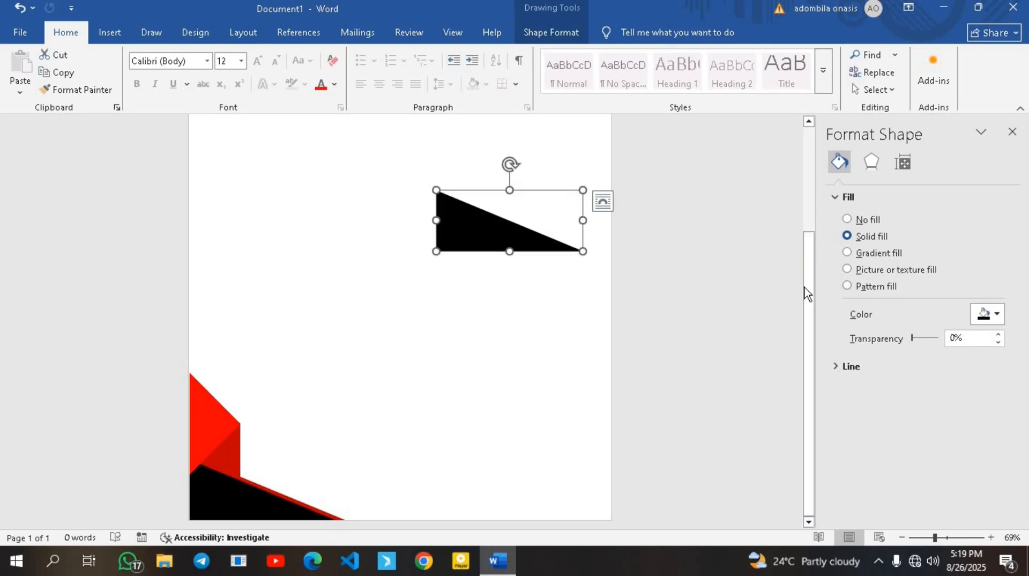
{"action": "scroll", "coordinate": [807, 294], "scroll_direction": "up", "scroll_amount": 3}
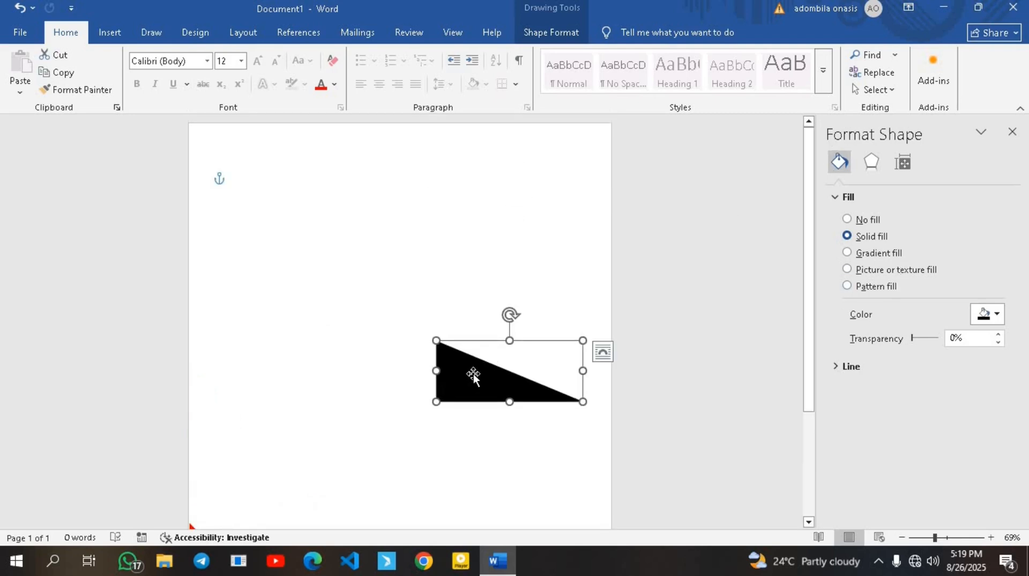
{"action": "left_click_drag", "start_coordinate": [474, 375], "coordinate": [448, 226]}
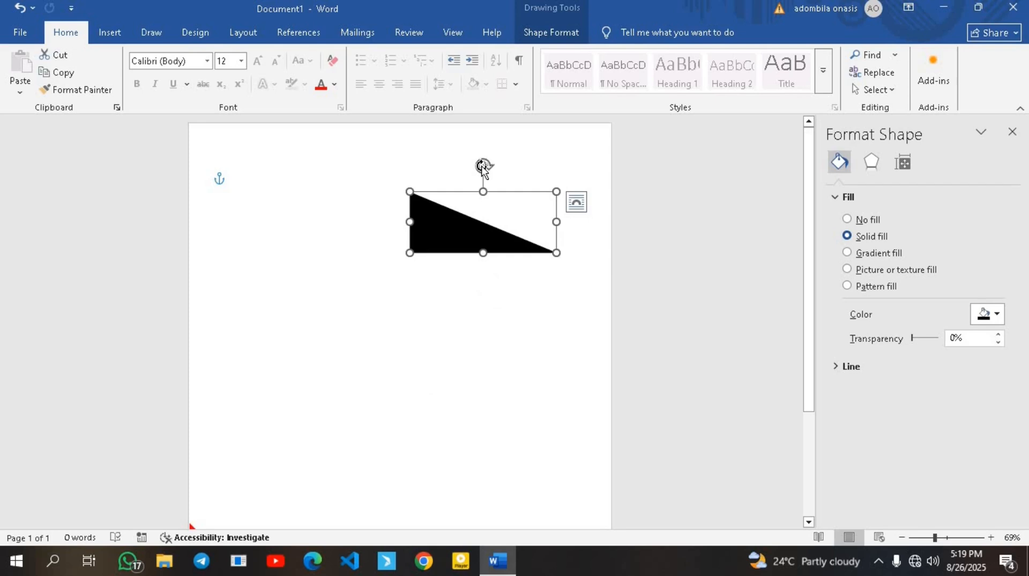
{"action": "left_click_drag", "start_coordinate": [484, 165], "coordinate": [482, 283]}
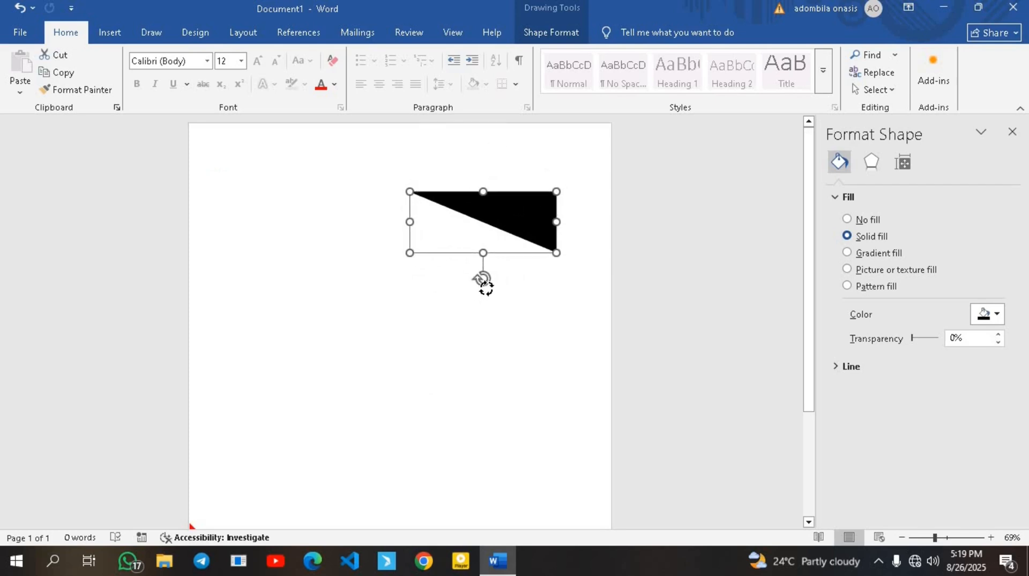
{"action": "left_click_drag", "start_coordinate": [570, 152], "coordinate": [584, 135]}
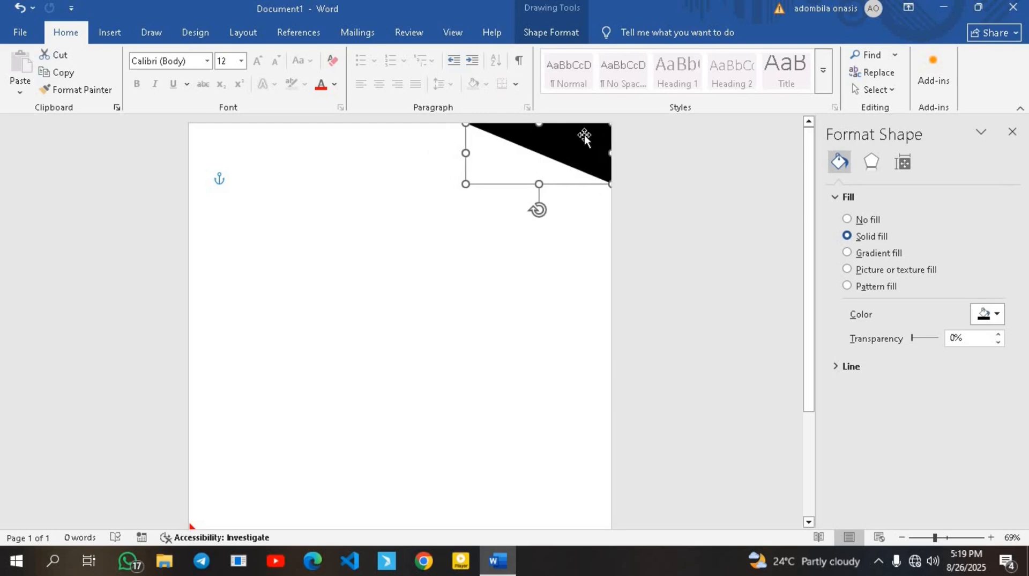
Duplicate the large dark red corner triangle, rotate the copy 180°, and align it with the page's top-right corner.
{"action": "scroll", "coordinate": [343, 465], "scroll_direction": "down", "scroll_amount": 5}
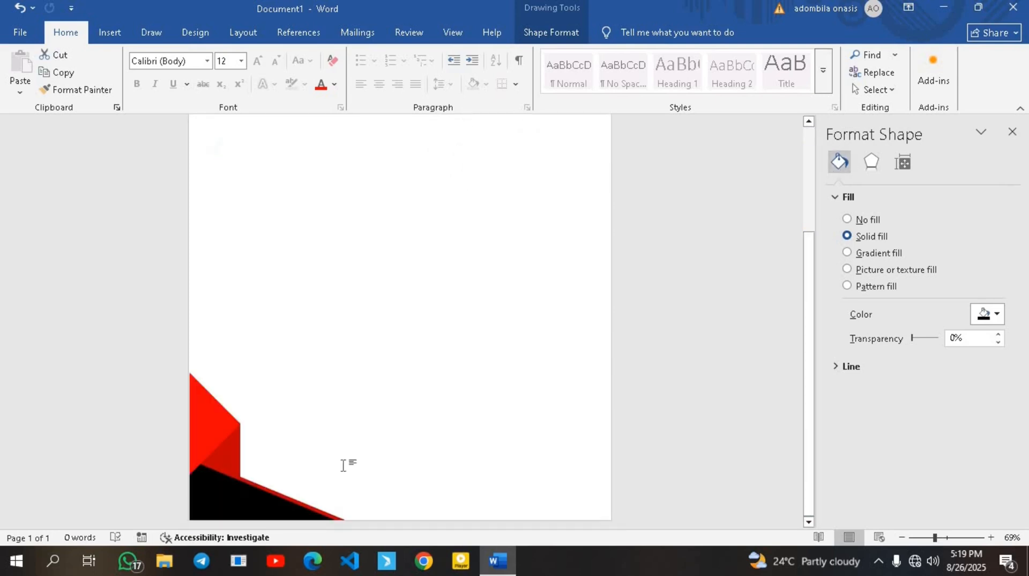
{"action": "left_click", "coordinate": [254, 480]}
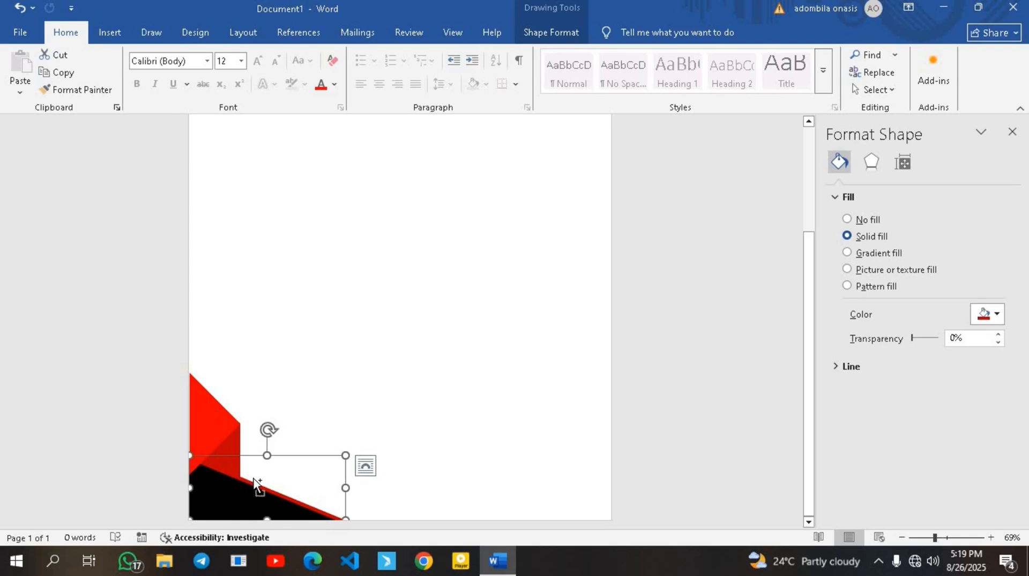
{"action": "left_click_drag", "start_coordinate": [253, 480], "coordinate": [495, 176]}
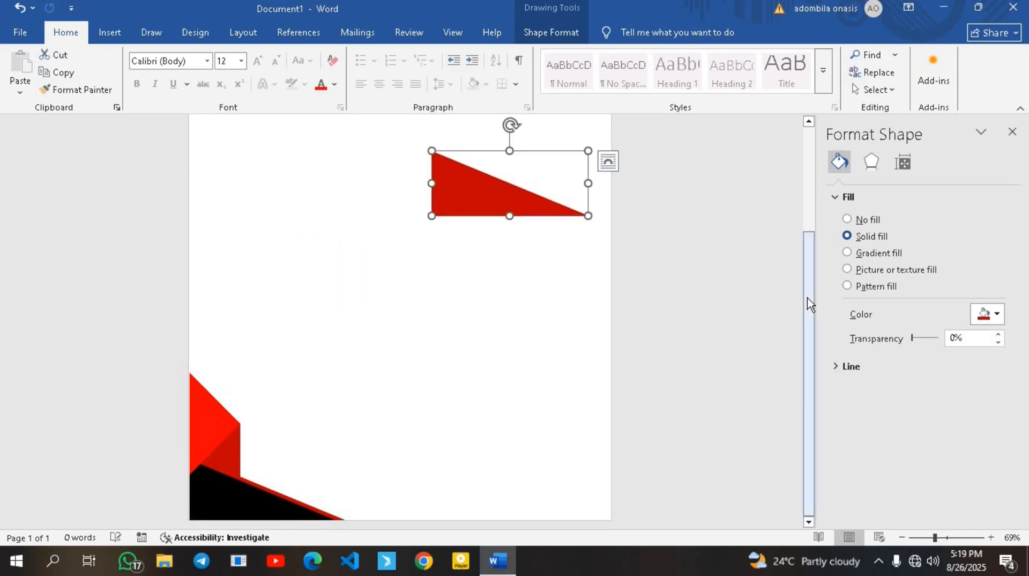
{"action": "left_click_drag", "start_coordinate": [810, 303], "coordinate": [811, 196]}
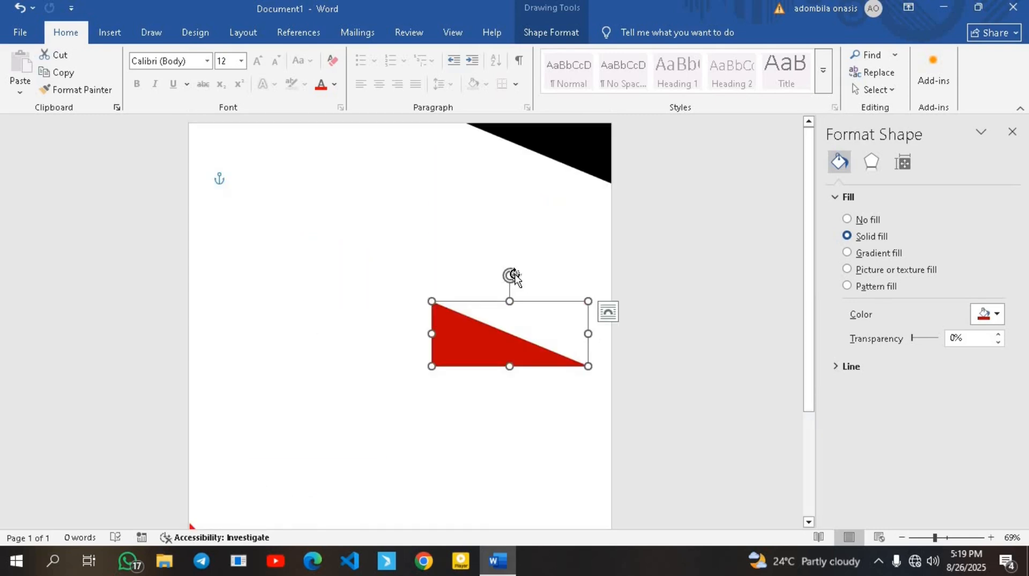
{"action": "left_click_drag", "start_coordinate": [514, 275], "coordinate": [509, 390]}
{"action": "left_click_drag", "start_coordinate": [535, 308], "coordinate": [559, 133]}
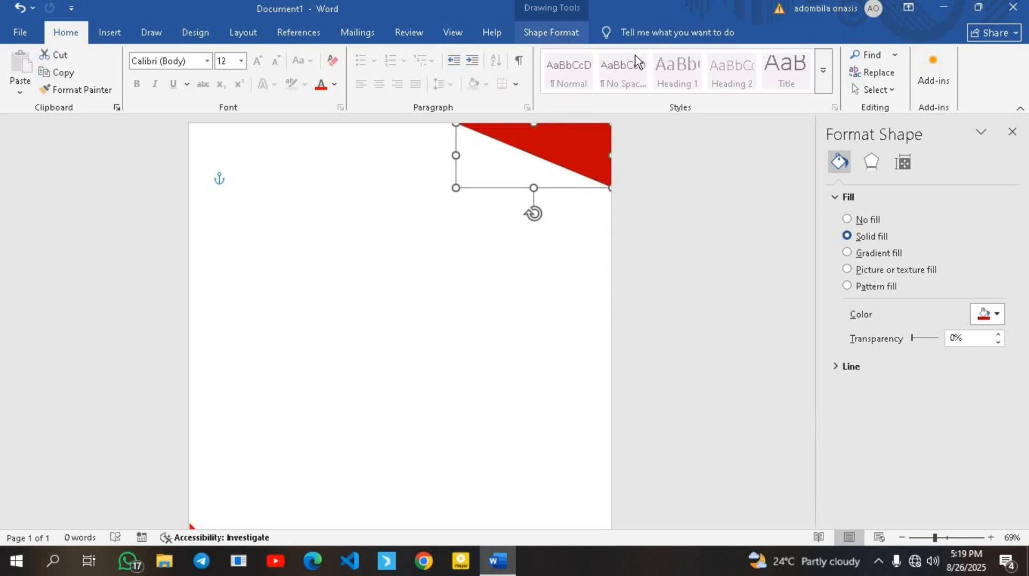
Send the large dark red triangle behind the black triangle in the page's top-right corner.
{"action": "left_click", "coordinate": [549, 29]}
{"action": "left_click", "coordinate": [721, 72]}
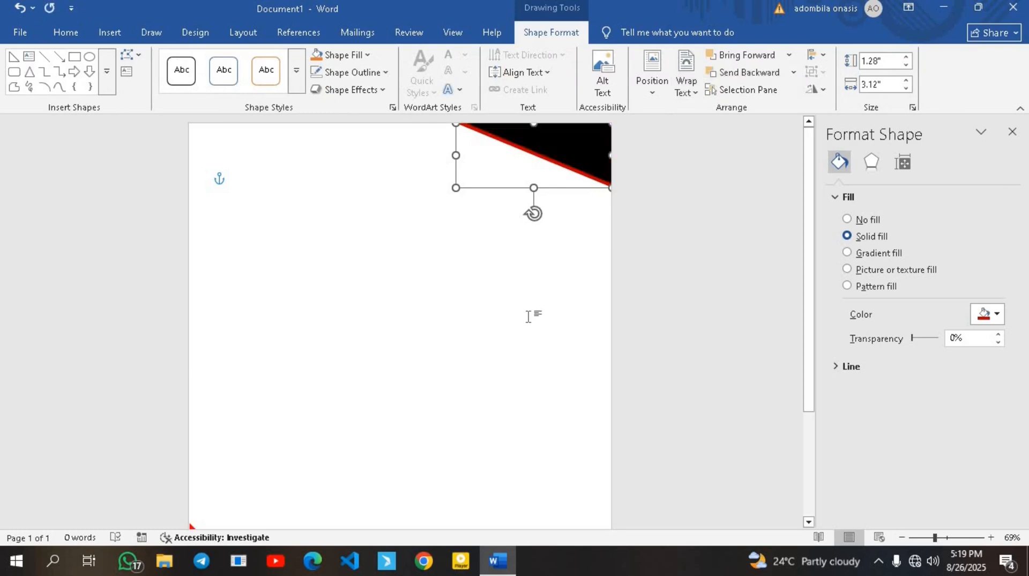
{"action": "left_click", "coordinate": [769, 289]}
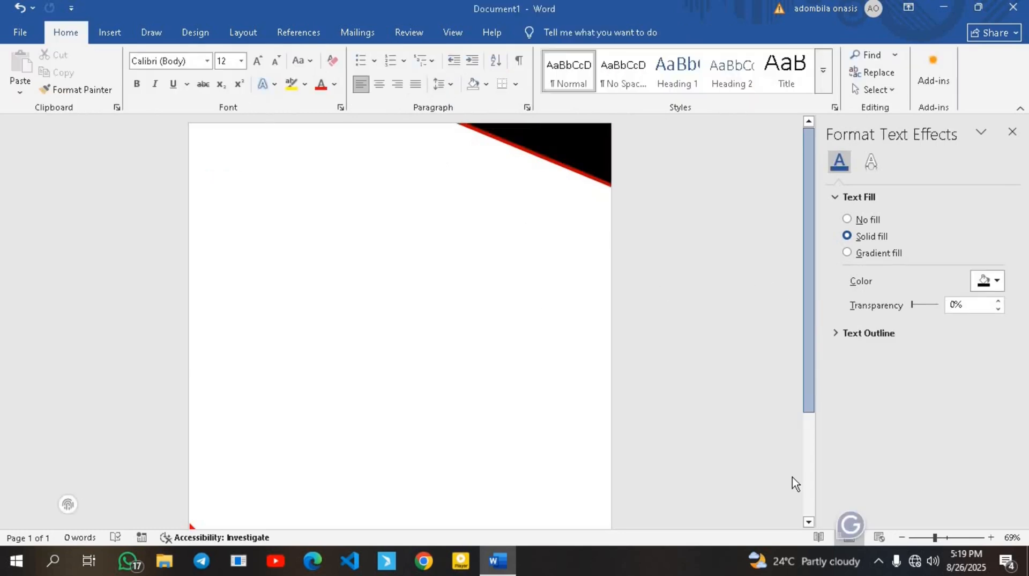
Duplicate the bright red triangle, rotate the copy 180° to point left, and set it against the page's right edge below the black corner triangle.
{"action": "scroll", "coordinate": [270, 430], "scroll_direction": "down", "scroll_amount": 3}
{"action": "left_click_drag", "start_coordinate": [205, 434], "coordinate": [526, 180]}
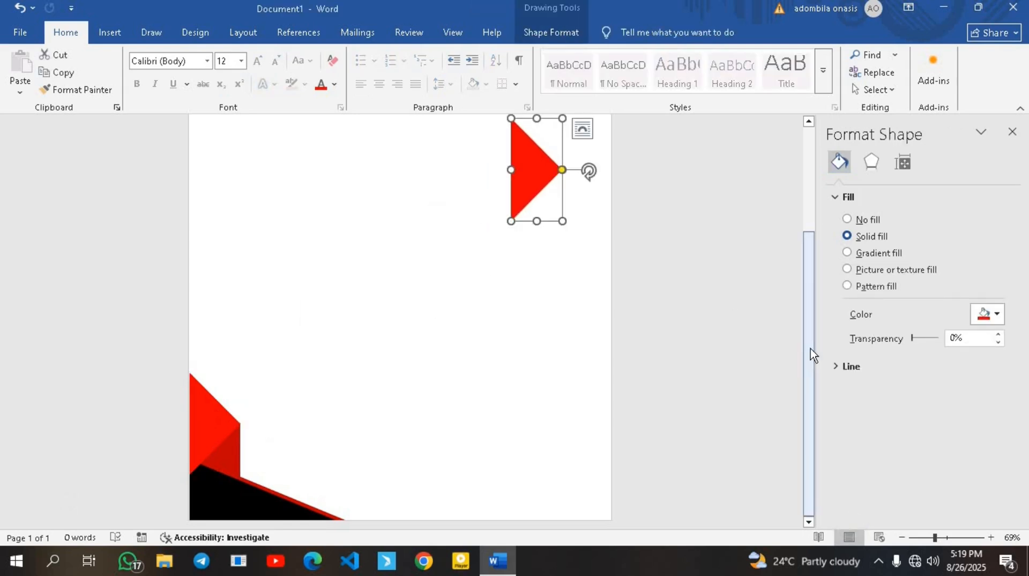
{"action": "scroll", "coordinate": [726, 229], "scroll_direction": "up", "scroll_amount": 3}
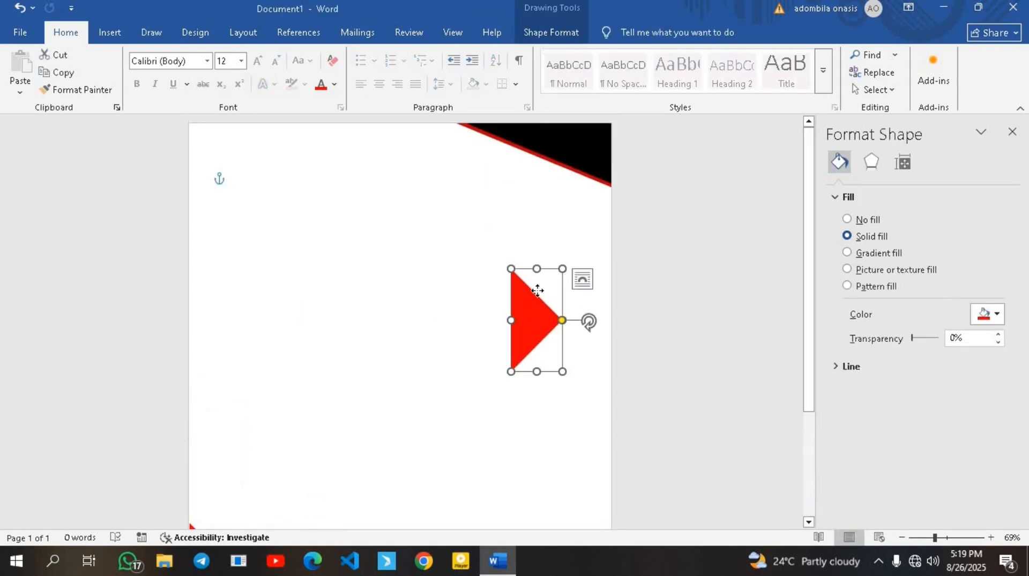
{"action": "left_click_drag", "start_coordinate": [536, 287], "coordinate": [540, 249]}
{"action": "left_click_drag", "start_coordinate": [592, 283], "coordinate": [485, 281]}
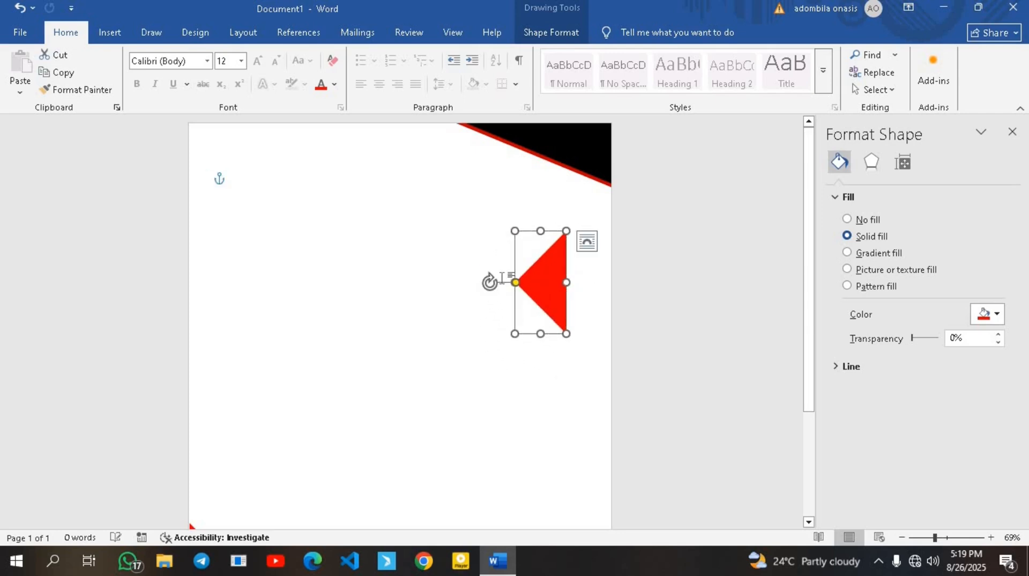
{"action": "mouse_move", "coordinate": [581, 205]}
{"action": "left_mouse_down"}
{"action": "mouse_move", "coordinate": [593, 171]}
{"action": "mouse_move", "coordinate": [581, 220]}
{"action": "left_mouse_up"}
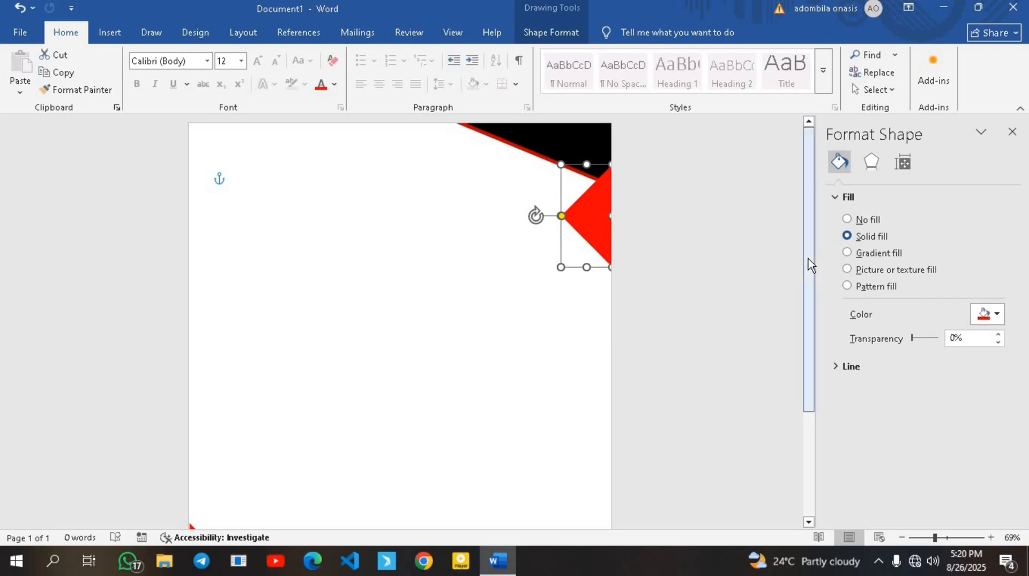
Duplicate the small dark red triangle, rotate the copy 180° to point right, and fit it against the right-edge bright red triangle's upper side.
{"action": "left_click_drag", "start_coordinate": [806, 265], "coordinate": [770, 466]}
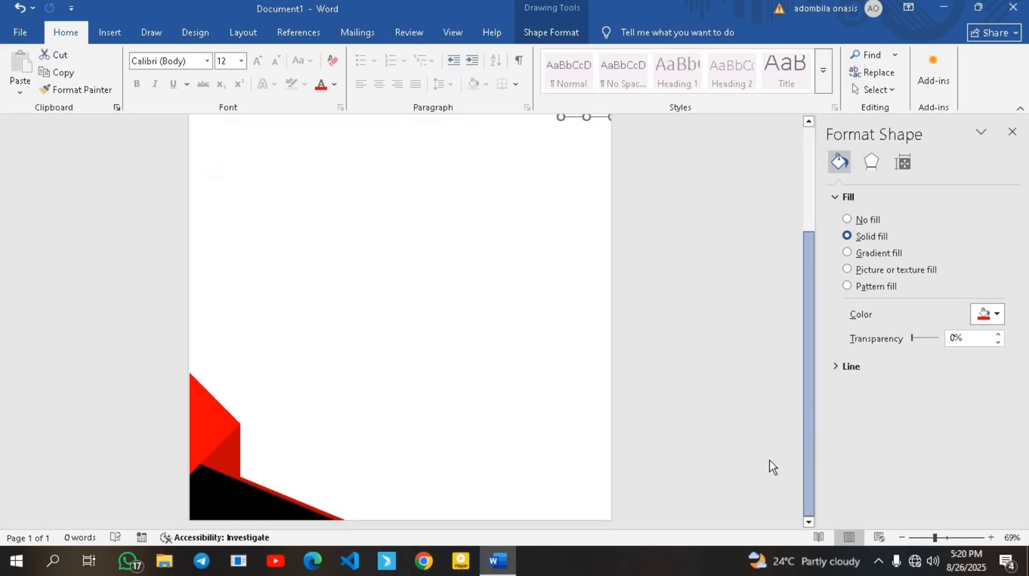
{"action": "left_click", "coordinate": [224, 462]}
{"action": "key", "text": "ctrl+d"}
{"action": "left_click_drag", "start_coordinate": [225, 463], "coordinate": [537, 142]}
{"action": "left_click", "coordinate": [813, 218]}
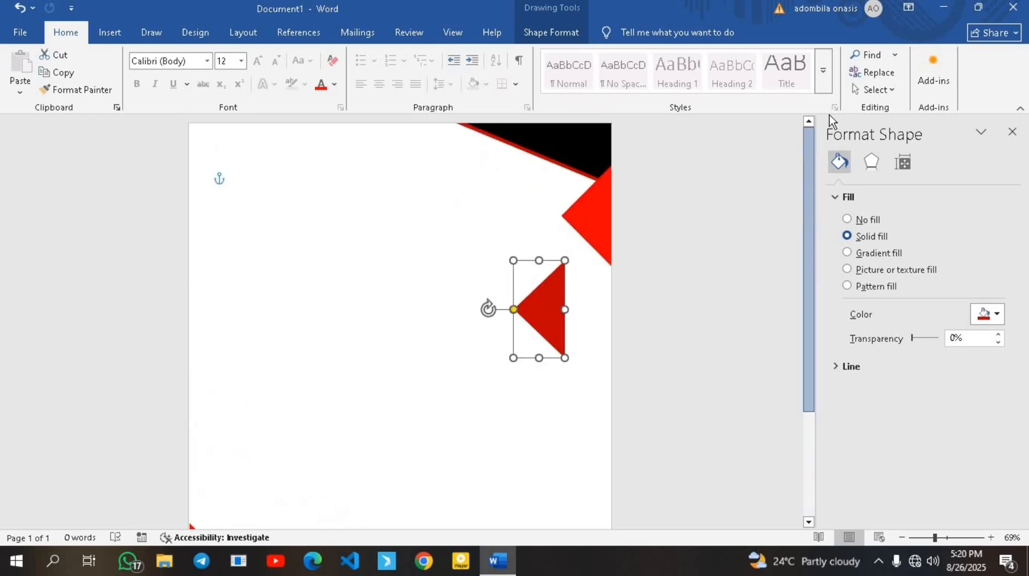
{"action": "left_click_drag", "start_coordinate": [487, 322], "coordinate": [630, 309]}
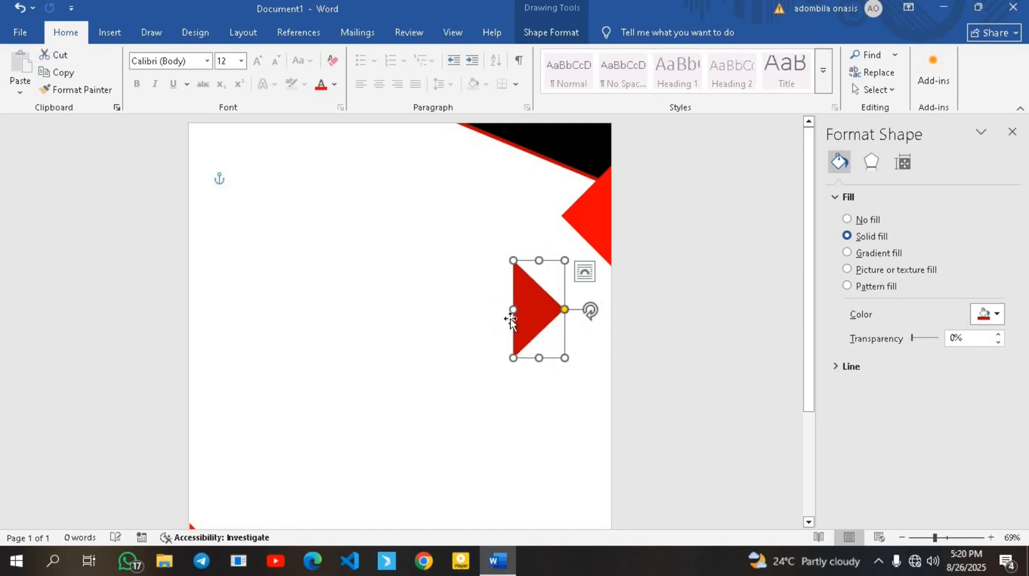
{"action": "left_click_drag", "start_coordinate": [521, 314], "coordinate": [569, 173]}
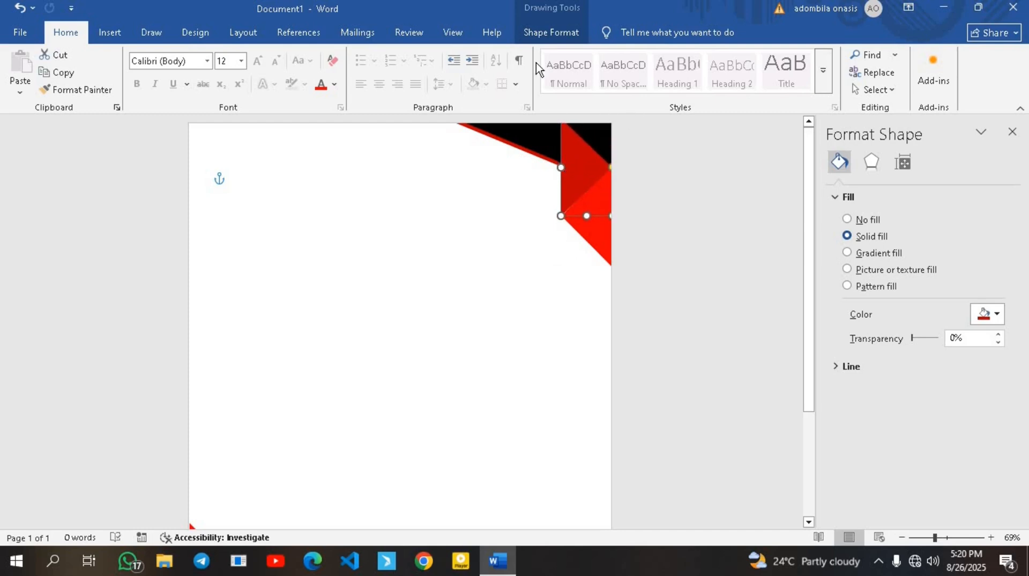
Send the small dark red triangle behind the black triangle in the page's top-right corner.
{"action": "left_click", "coordinate": [542, 41]}
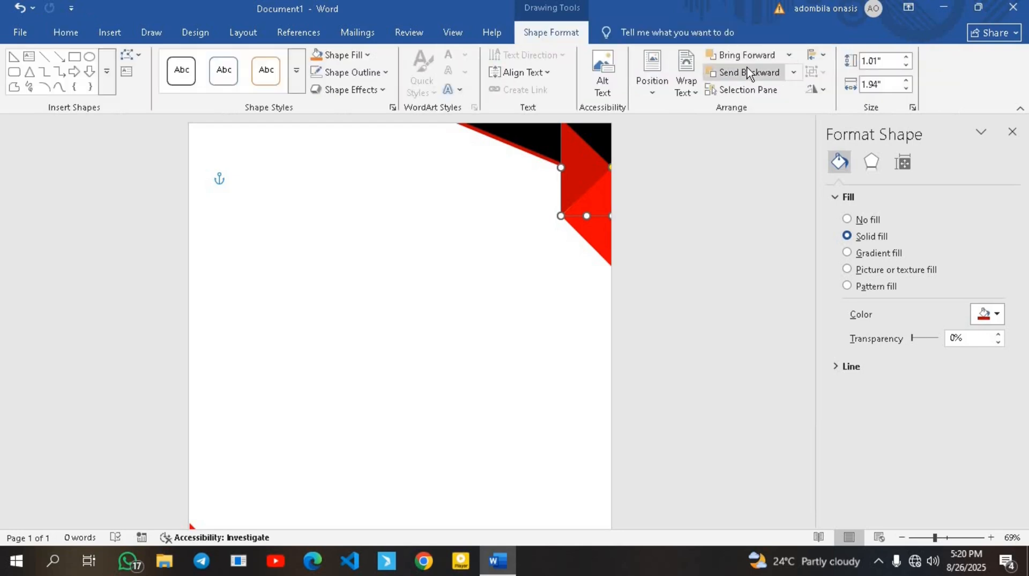
{"action": "left_click", "coordinate": [749, 72]}
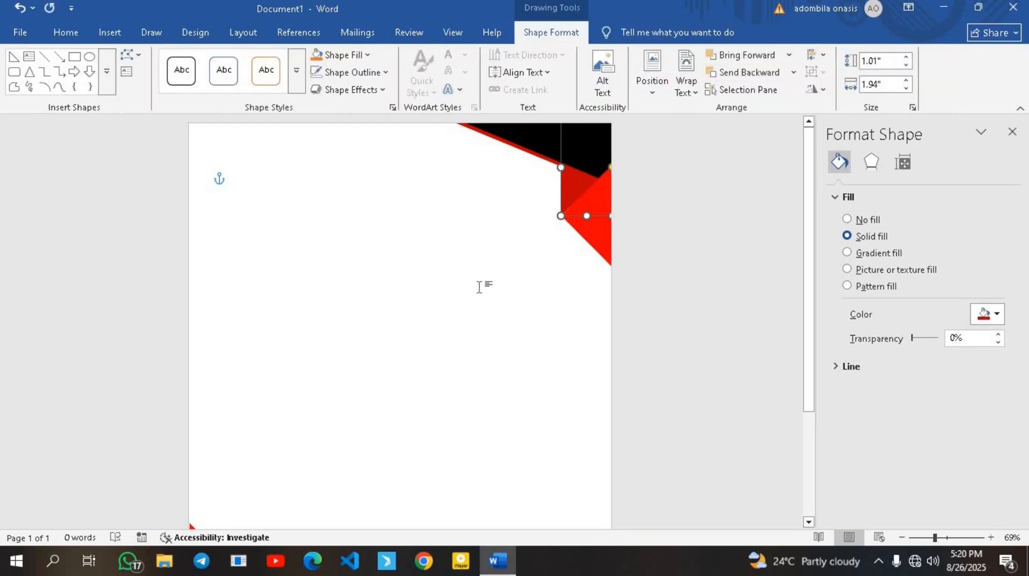
{"action": "left_click", "coordinate": [481, 284]}
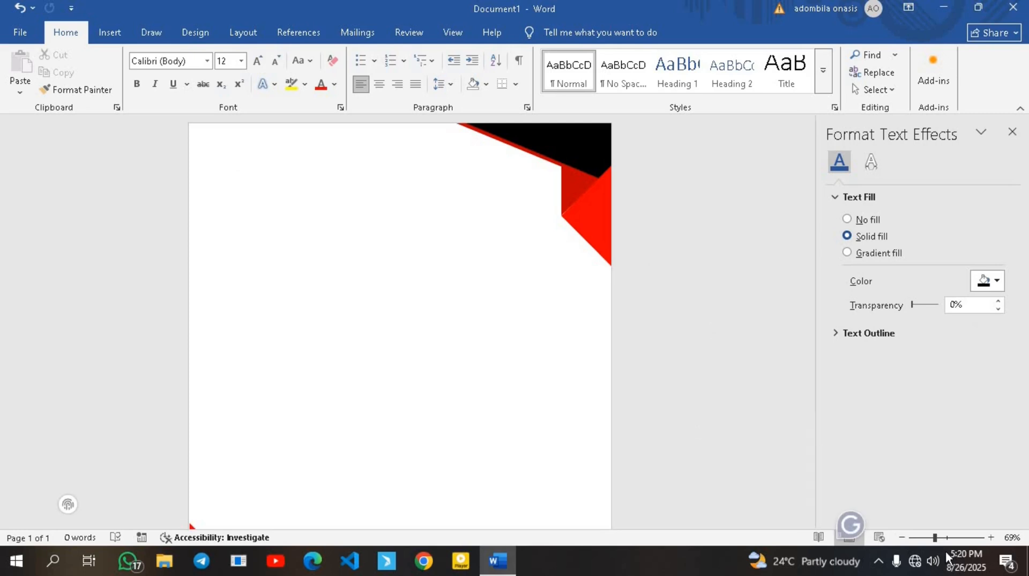
Draw a half frame shape about 6.87" high and 4.67" wide in the upper middle of the page.
{"action": "left_click", "coordinate": [925, 542]}
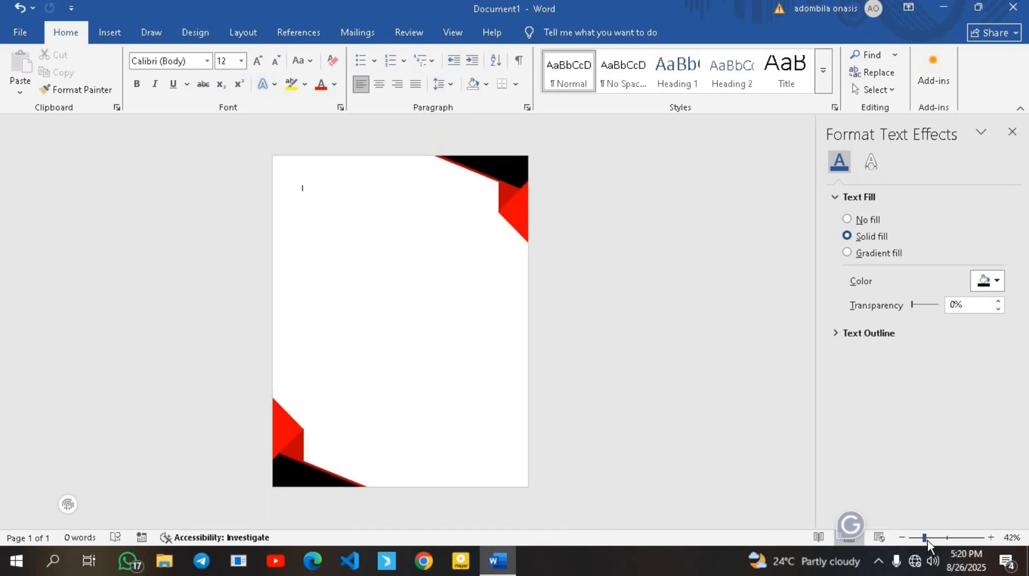
{"action": "left_click", "coordinate": [928, 538]}
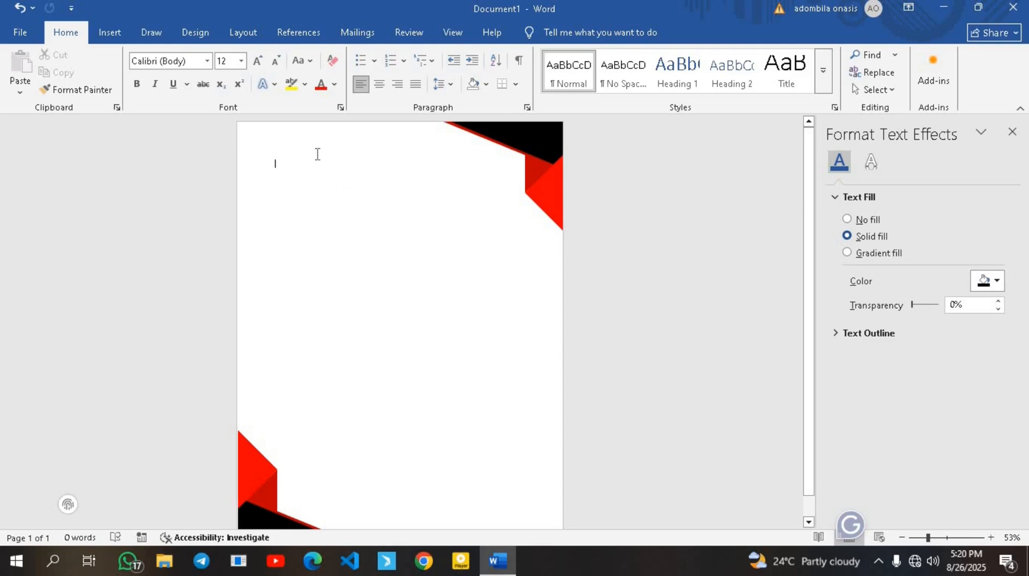
{"action": "left_click", "coordinate": [105, 33]}
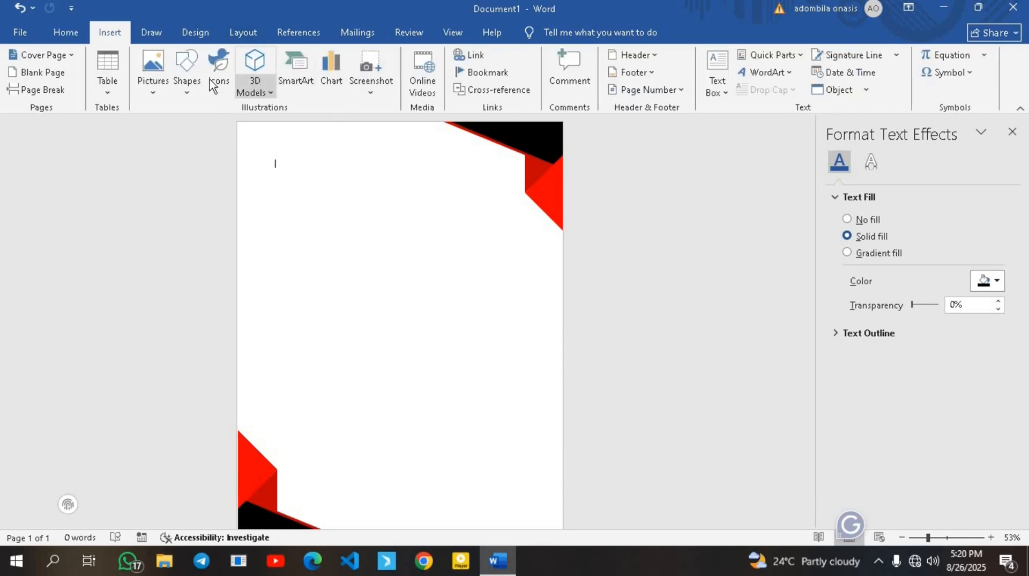
{"action": "left_click", "coordinate": [187, 78]}
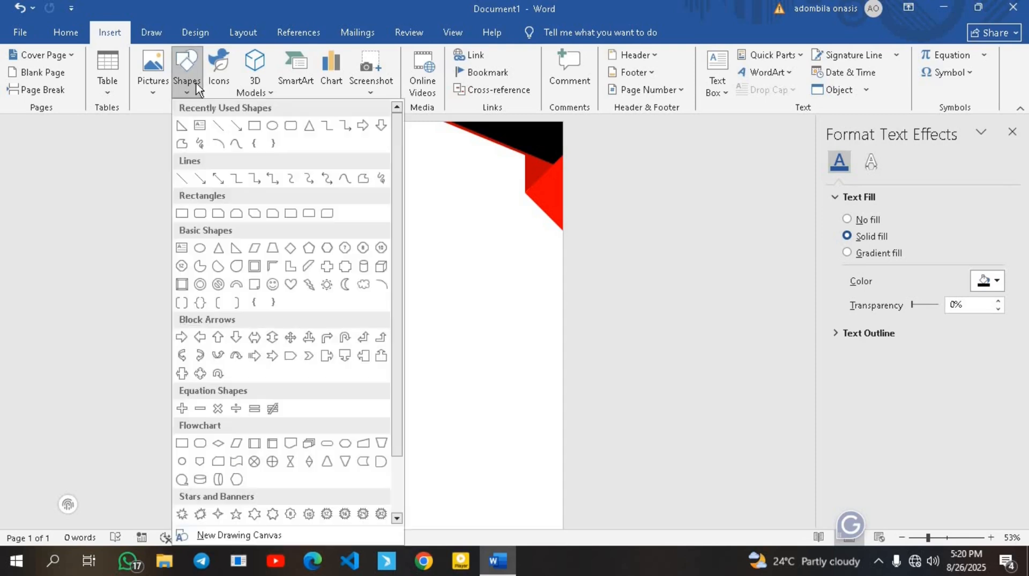
{"action": "left_click", "coordinate": [271, 271]}
{"action": "mouse_move", "coordinate": [301, 154]}
{"action": "left_mouse_down"}
{"action": "mouse_move", "coordinate": [324, 311]}
{"action": "mouse_move", "coordinate": [487, 346]}
{"action": "left_mouse_up"}
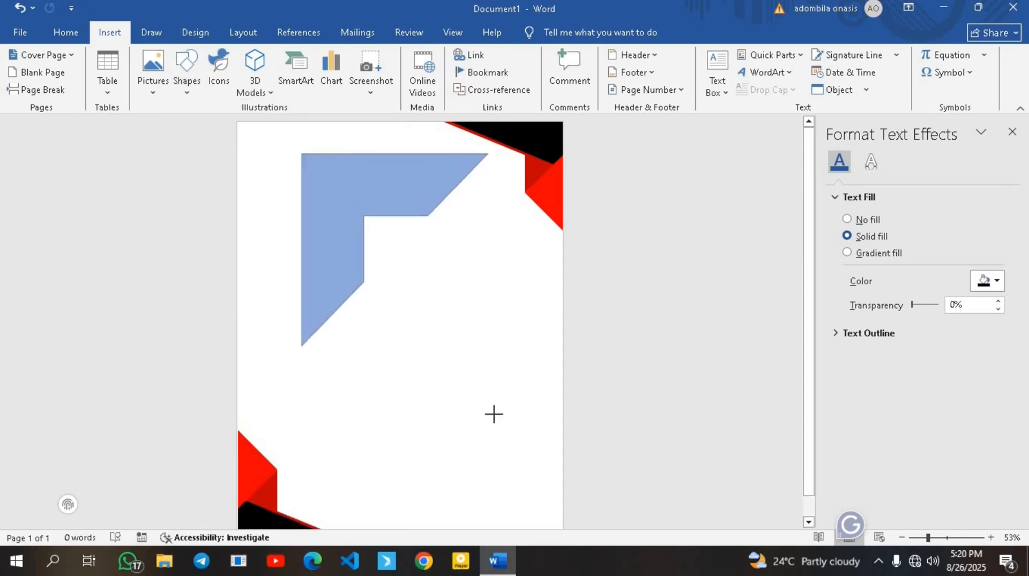
{"action": "left_click_drag", "start_coordinate": [493, 413], "coordinate": [482, 418]}
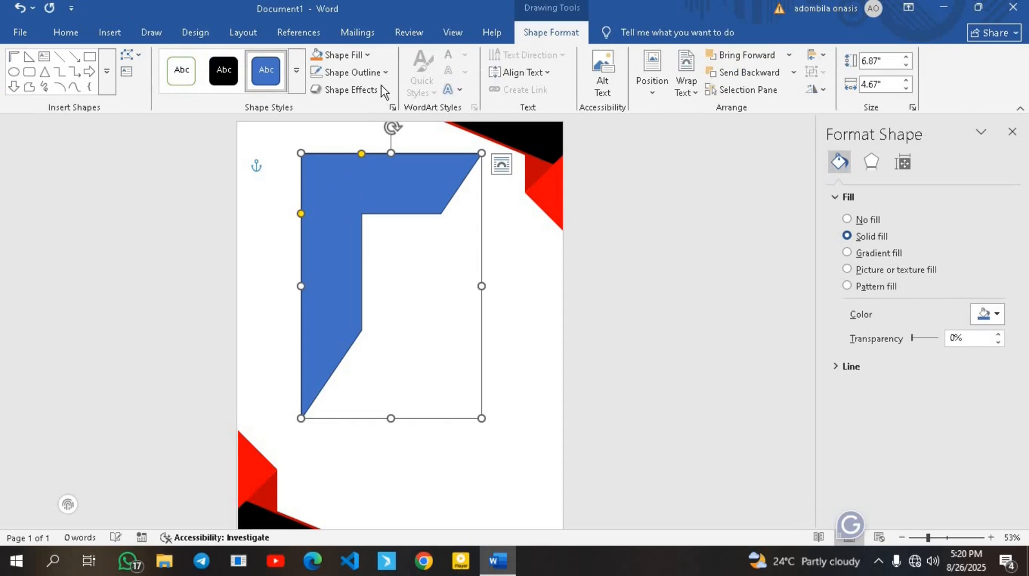
Remove the half frame's outline and fill it with the standard dark red.
{"action": "left_click", "coordinate": [352, 72]}
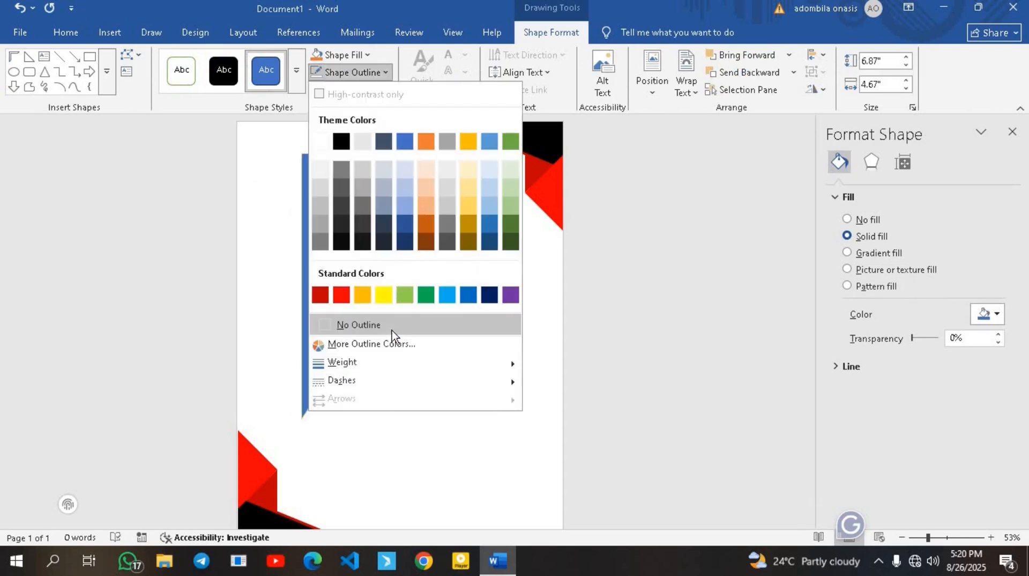
{"action": "left_click", "coordinate": [392, 330]}
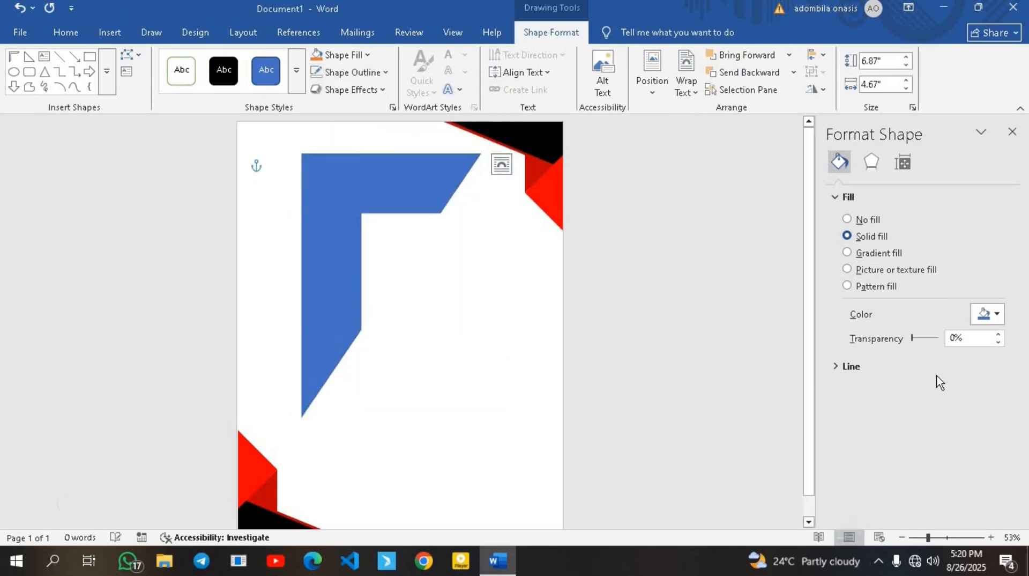
{"action": "left_click", "coordinate": [993, 321]}
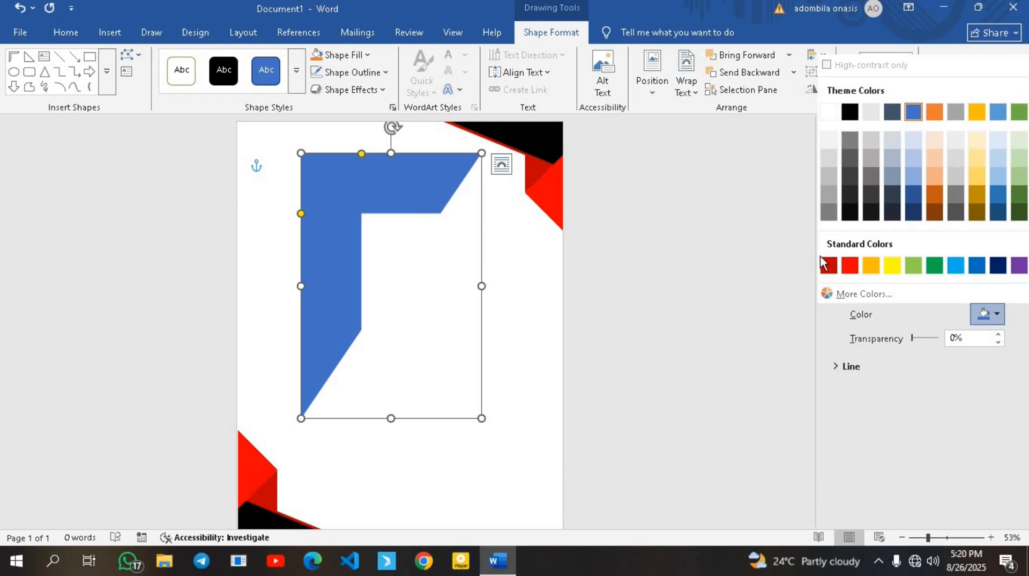
{"action": "left_click", "coordinate": [828, 265]}
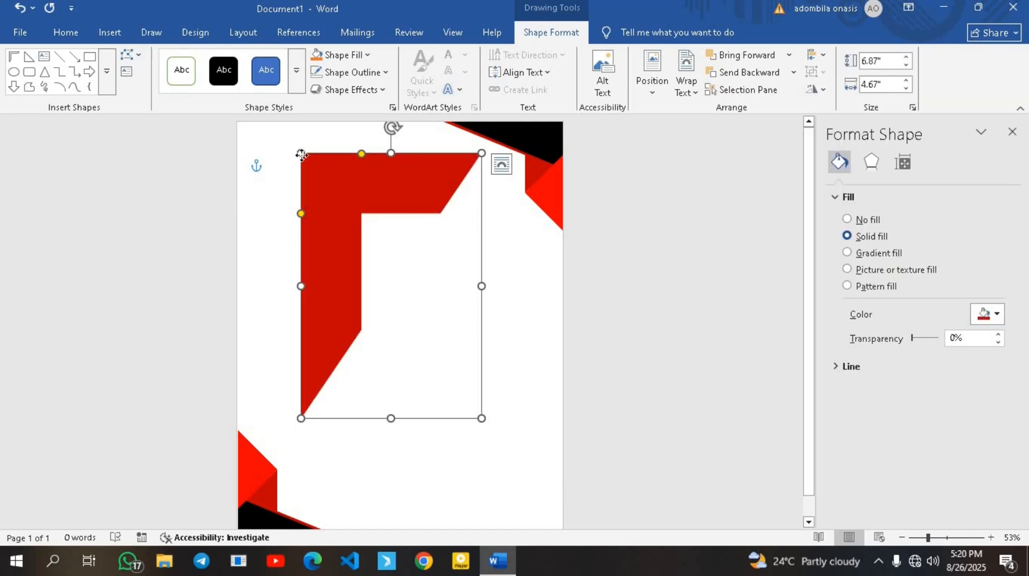
Fit the half frame into the page's top-left corner as a narrow band, about 7.22" high and 4.1" wide.
{"action": "left_click_drag", "start_coordinate": [301, 155], "coordinate": [249, 124]}
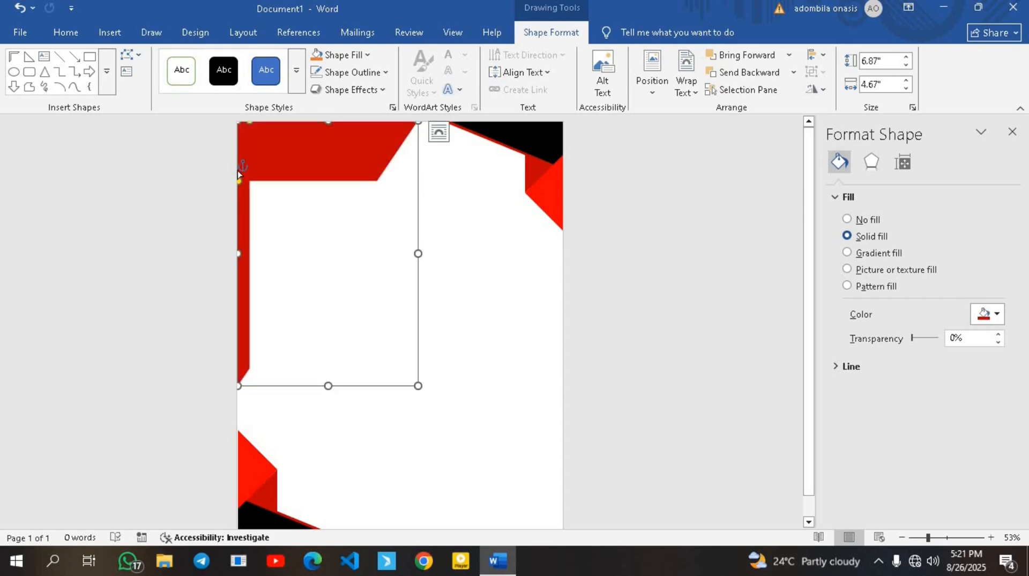
{"action": "left_click_drag", "start_coordinate": [239, 173], "coordinate": [242, 138]}
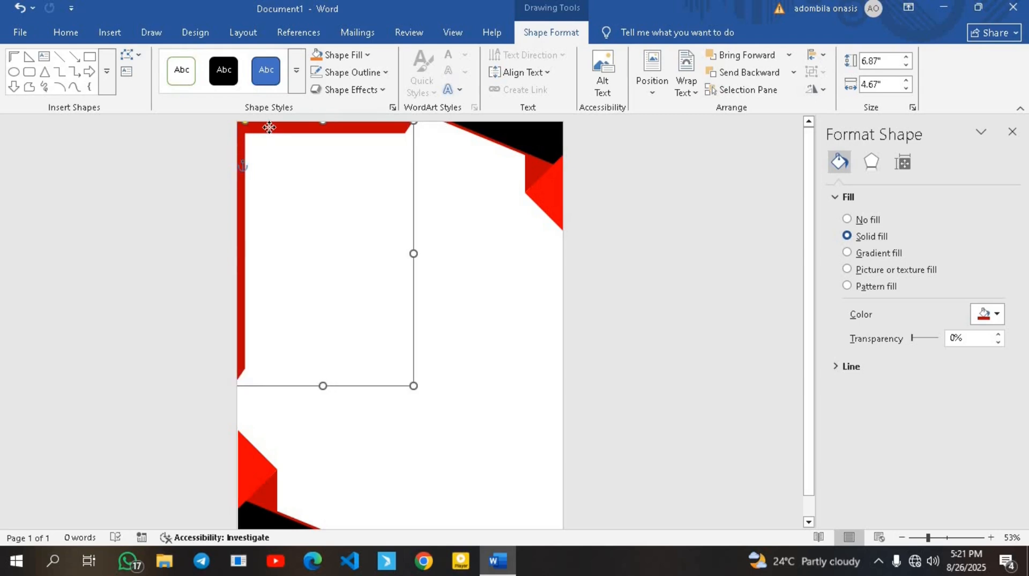
{"action": "key", "text": "Right"}
{"action": "key", "text": "Up"}
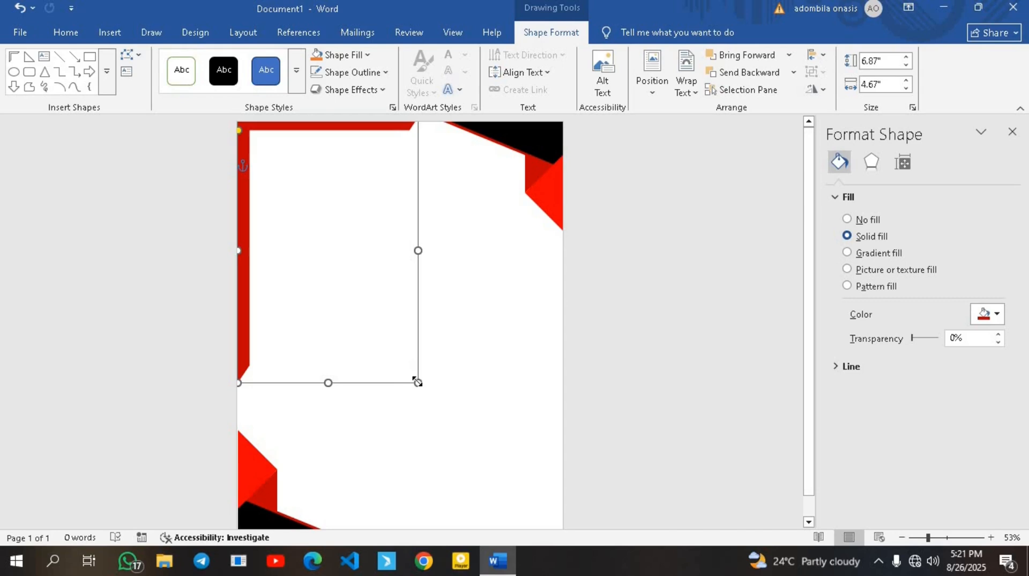
{"action": "left_click_drag", "start_coordinate": [416, 378], "coordinate": [397, 396]}
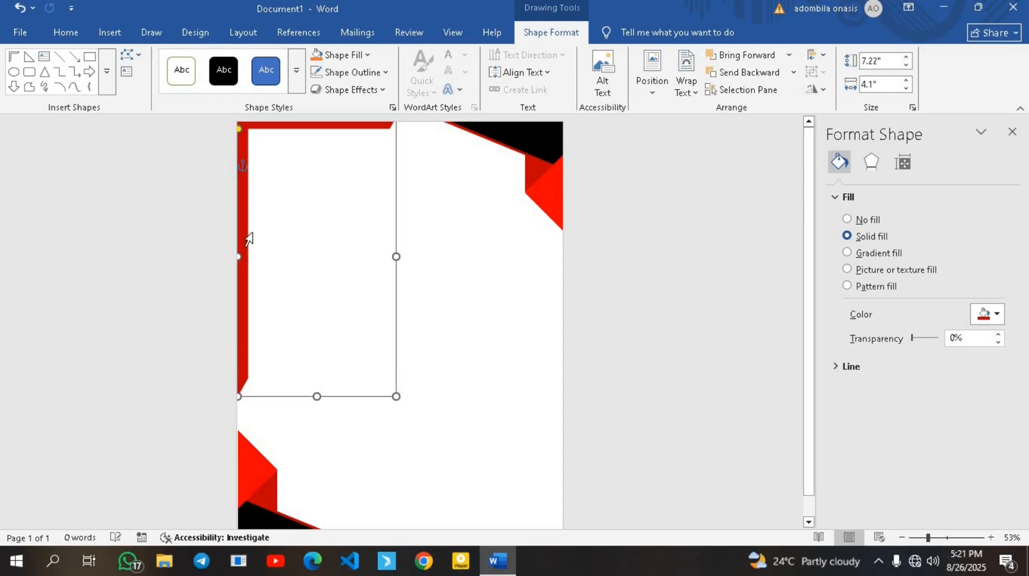
Duplicate the dark red half frame, rotate the copy 180°, and fit it into the page's bottom-right corner.
{"action": "left_click_drag", "start_coordinate": [246, 236], "coordinate": [371, 344]}
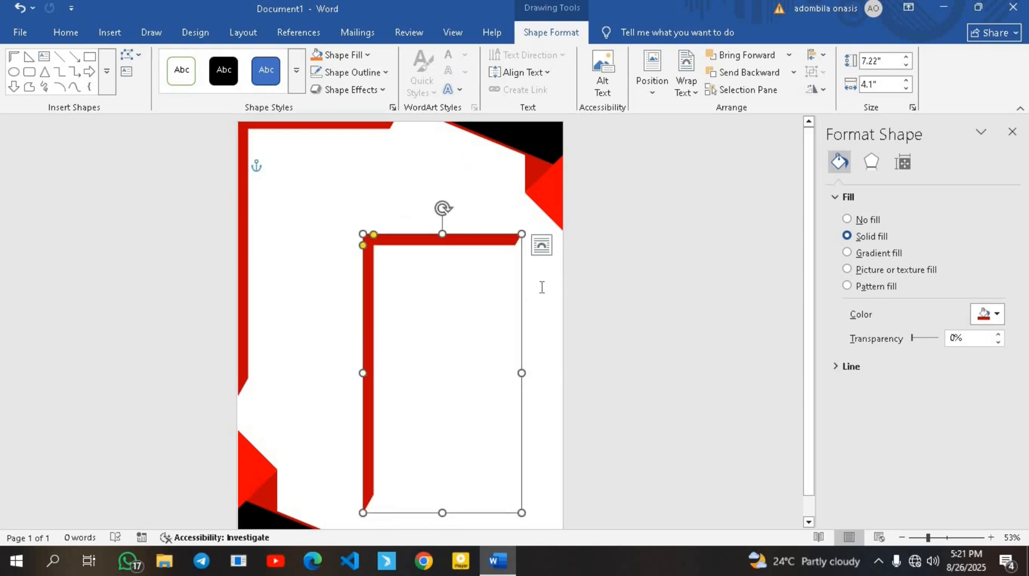
{"action": "scroll", "coordinate": [804, 432], "scroll_direction": "down", "scroll_amount": 1}
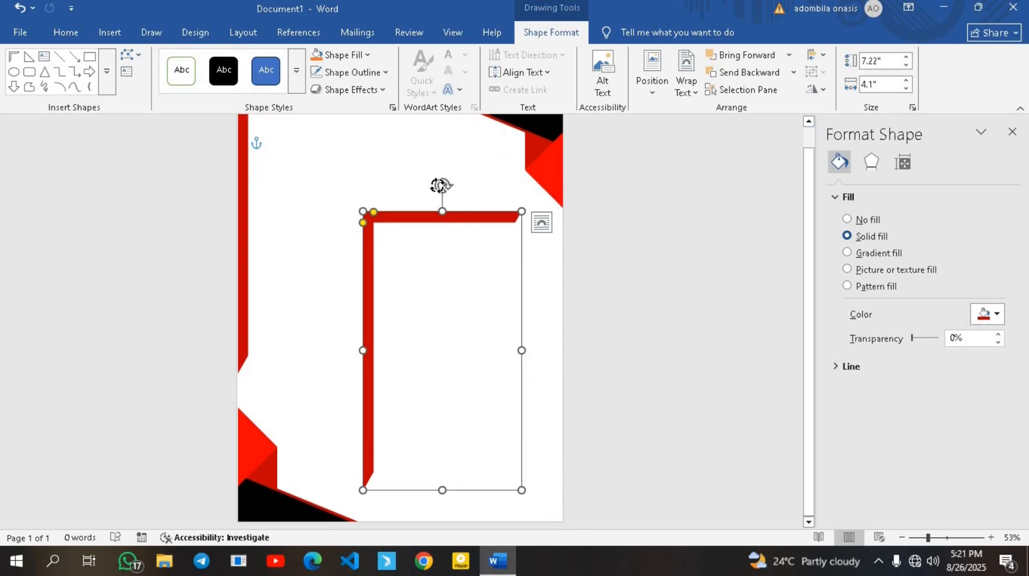
{"action": "left_click_drag", "start_coordinate": [443, 186], "coordinate": [444, 402]}
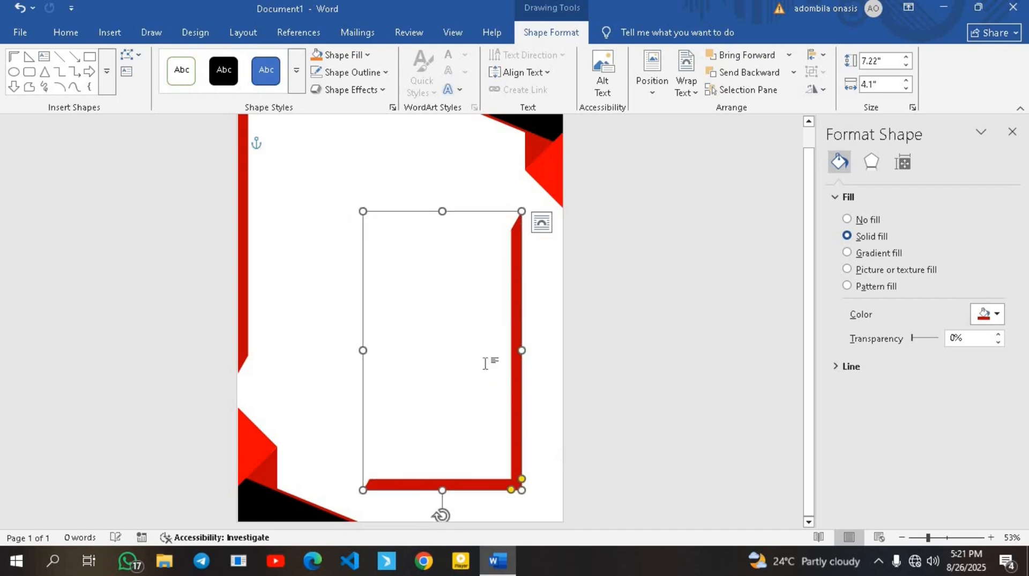
{"action": "left_click_drag", "start_coordinate": [514, 344], "coordinate": [551, 375]}
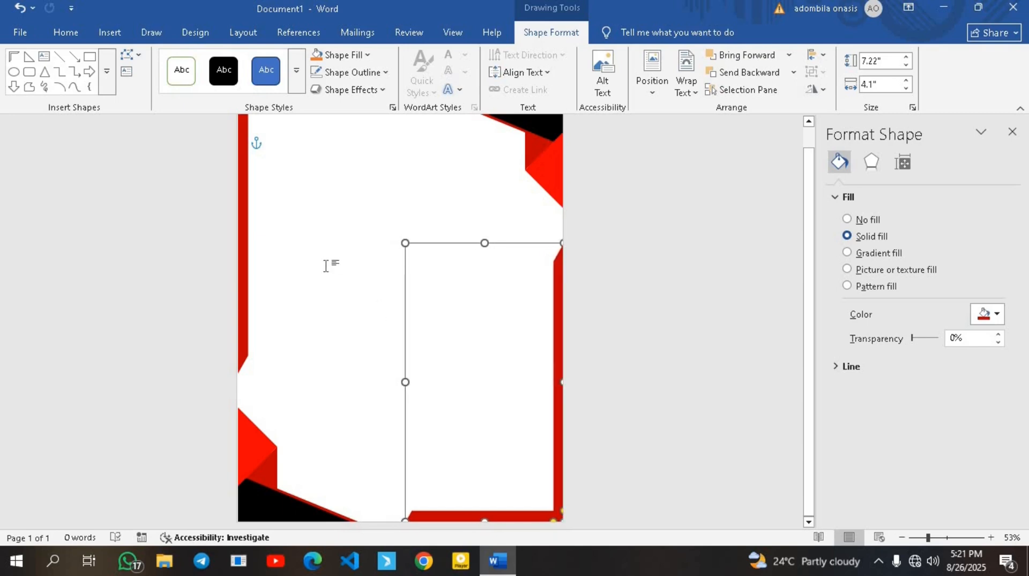
{"action": "left_click", "coordinate": [460, 264]}
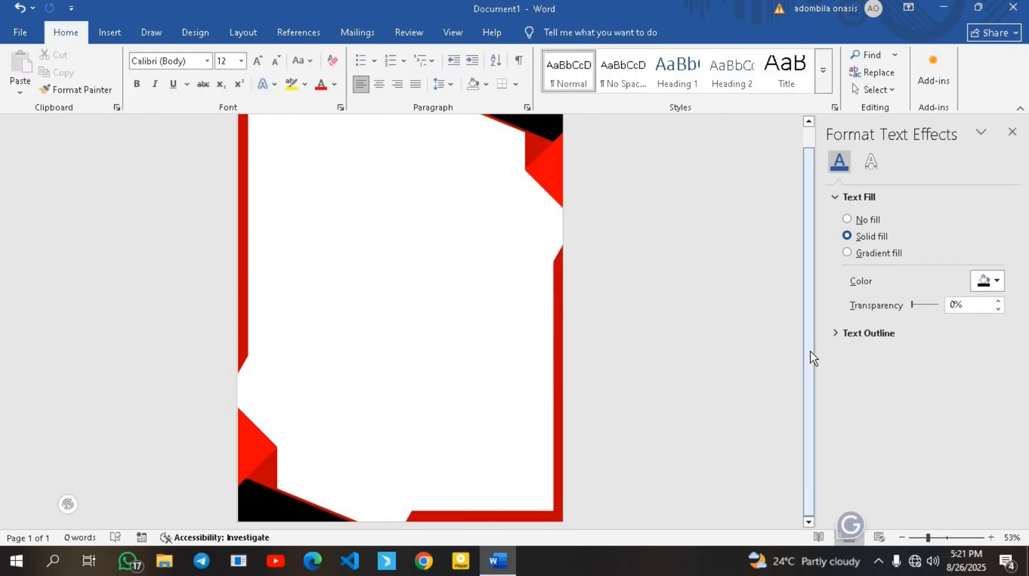
Add a text box about 1" high and 1.53" wide in the upper middle of the page.
{"action": "left_click_drag", "start_coordinate": [811, 349], "coordinate": [811, 302]}
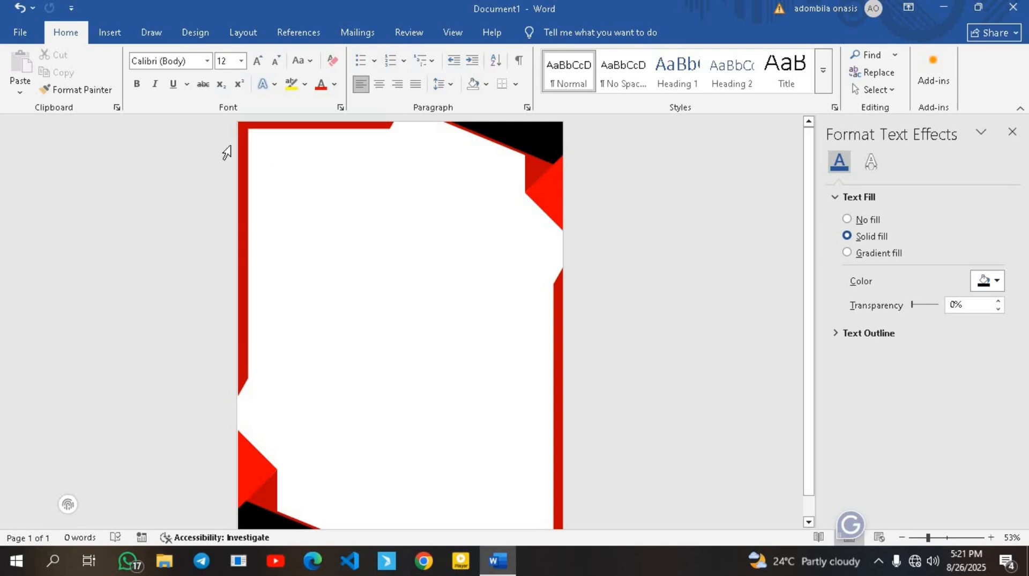
{"action": "left_click", "coordinate": [110, 33]}
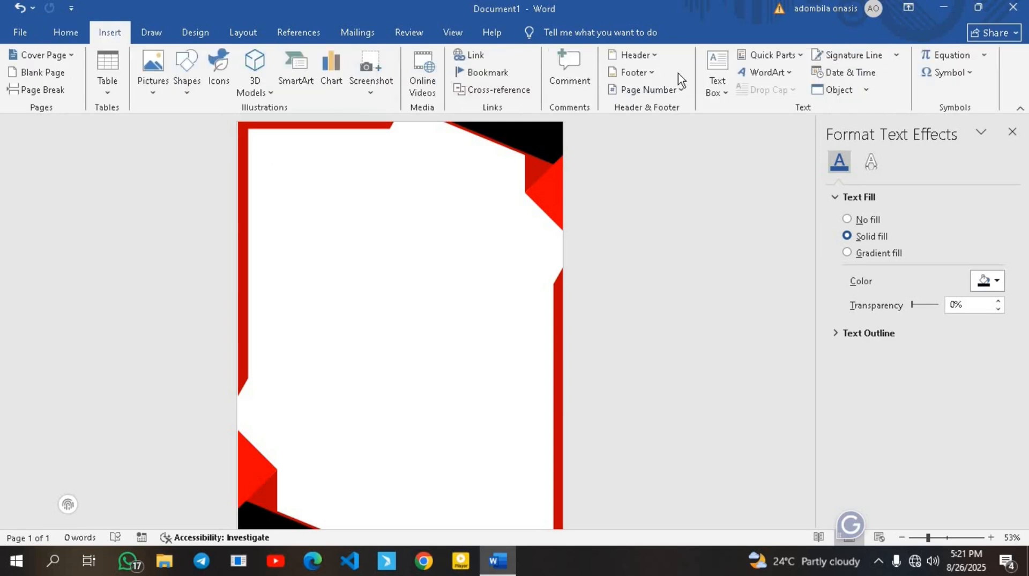
{"action": "left_click", "coordinate": [716, 81]}
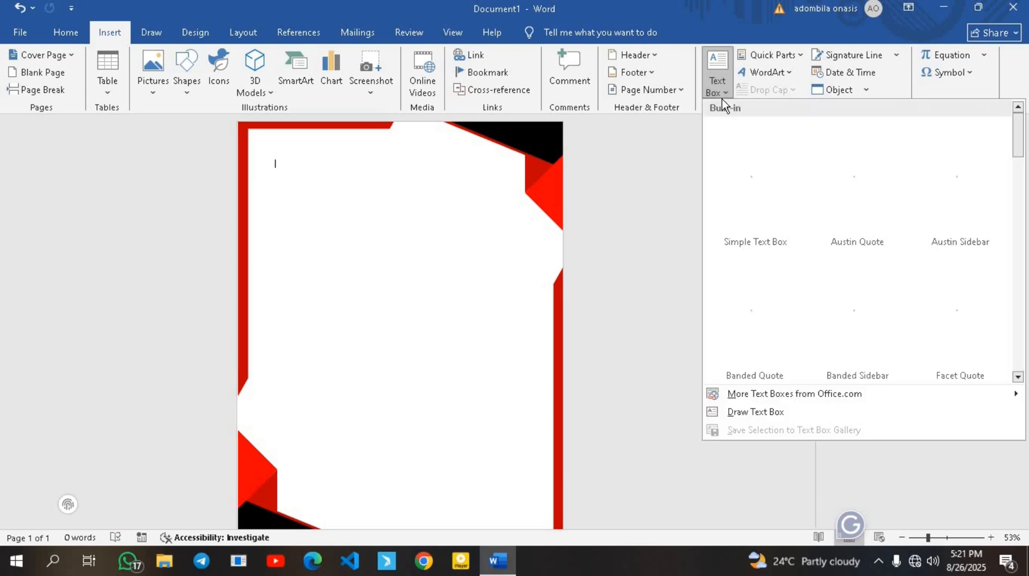
{"action": "left_click", "coordinate": [756, 411]}
{"action": "left_click", "coordinate": [346, 245]}
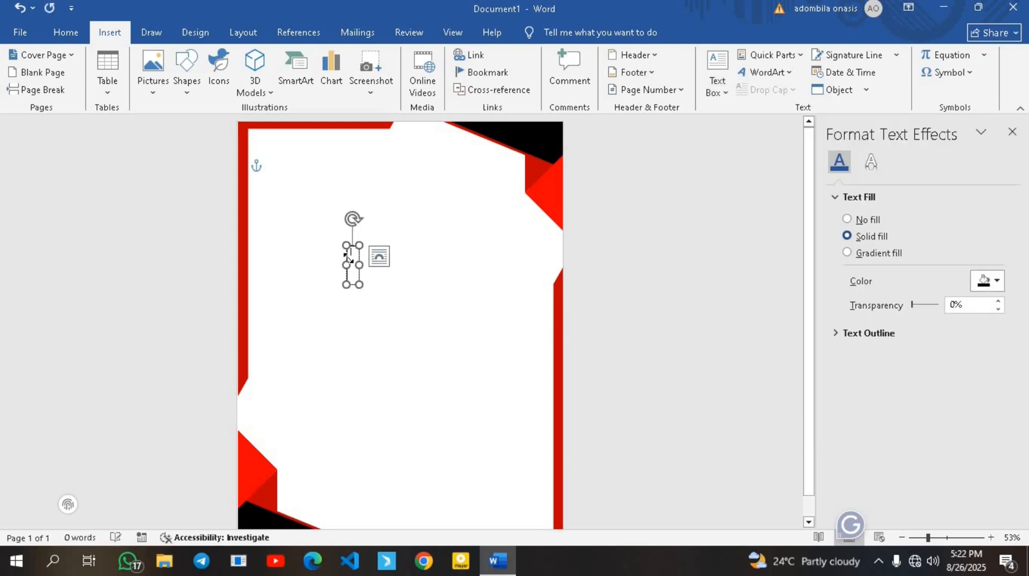
{"action": "left_click_drag", "start_coordinate": [361, 265], "coordinate": [406, 272]}
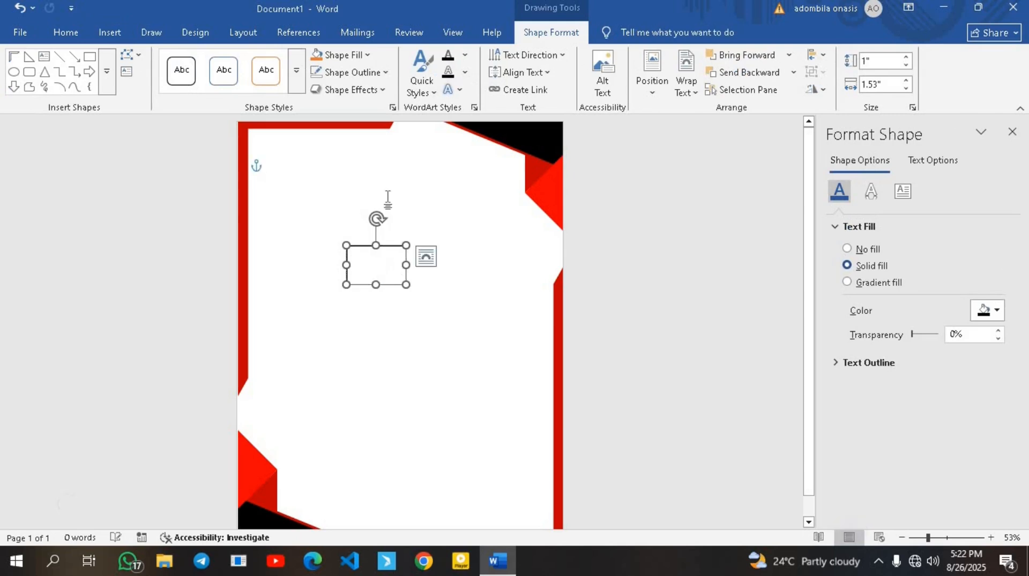
Set the text box to no outline and no fill.
{"action": "left_click", "coordinate": [381, 74]}
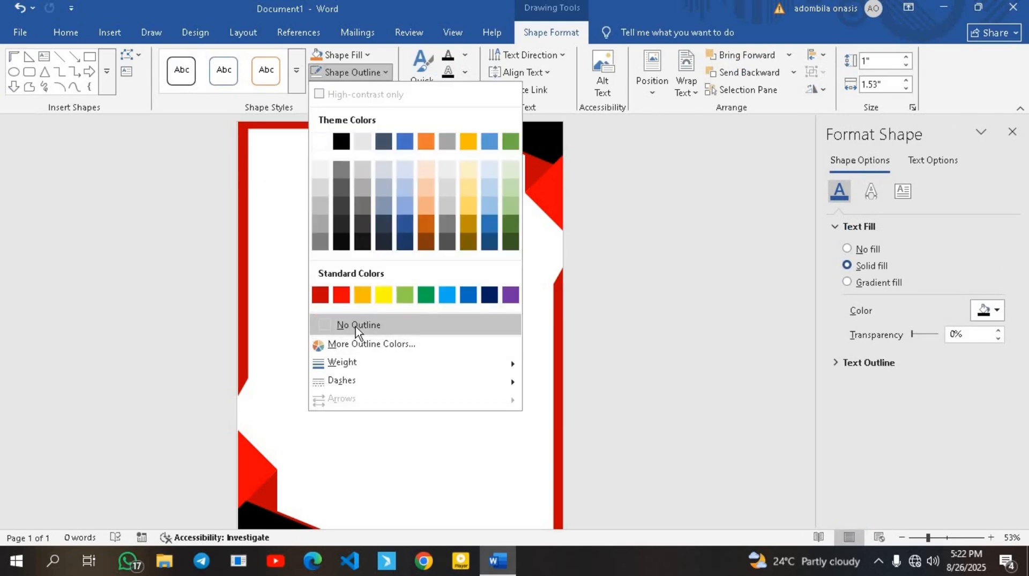
{"action": "left_click", "coordinate": [357, 325]}
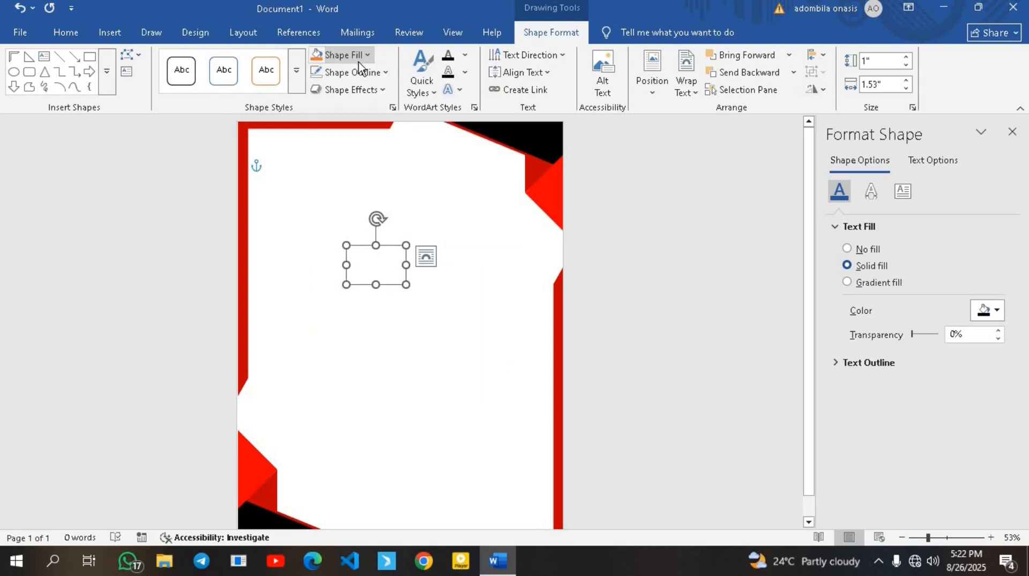
{"action": "left_click", "coordinate": [357, 55]}
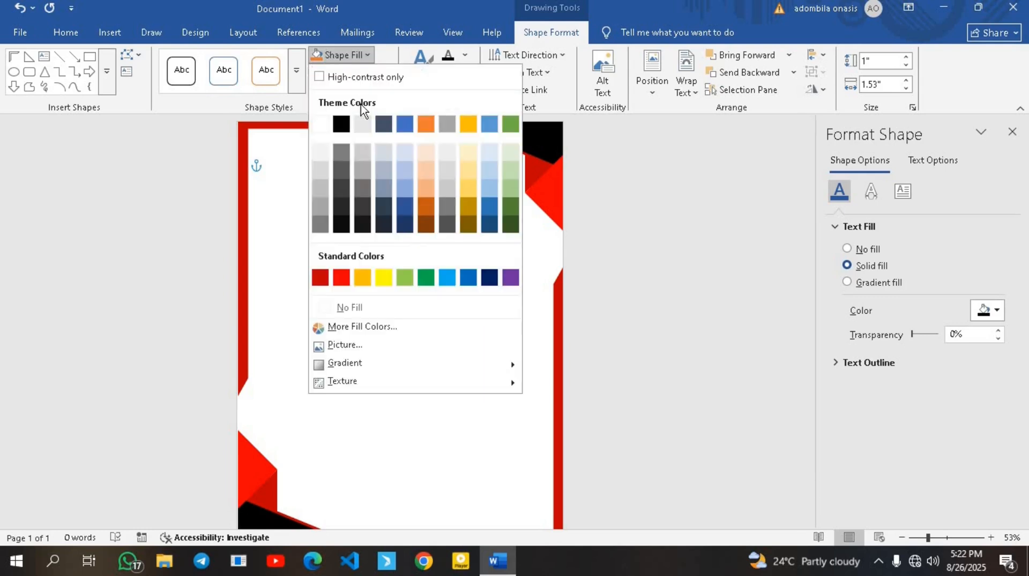
{"action": "left_click", "coordinate": [363, 305]}
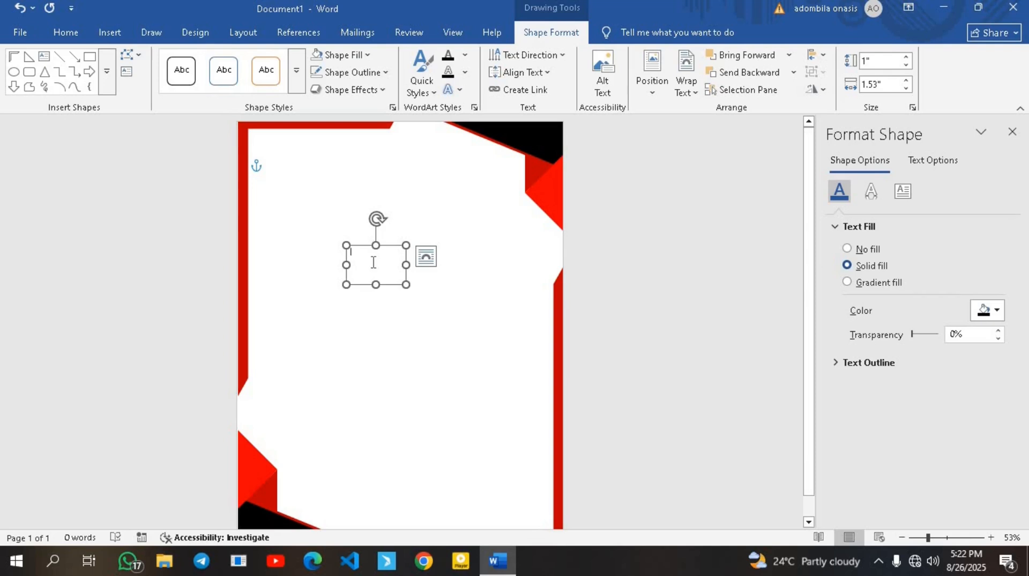
Enter COMPANY NAME in the text box and set the text's font to Bernard MT Condensed.
{"action": "type", "text": "co"}
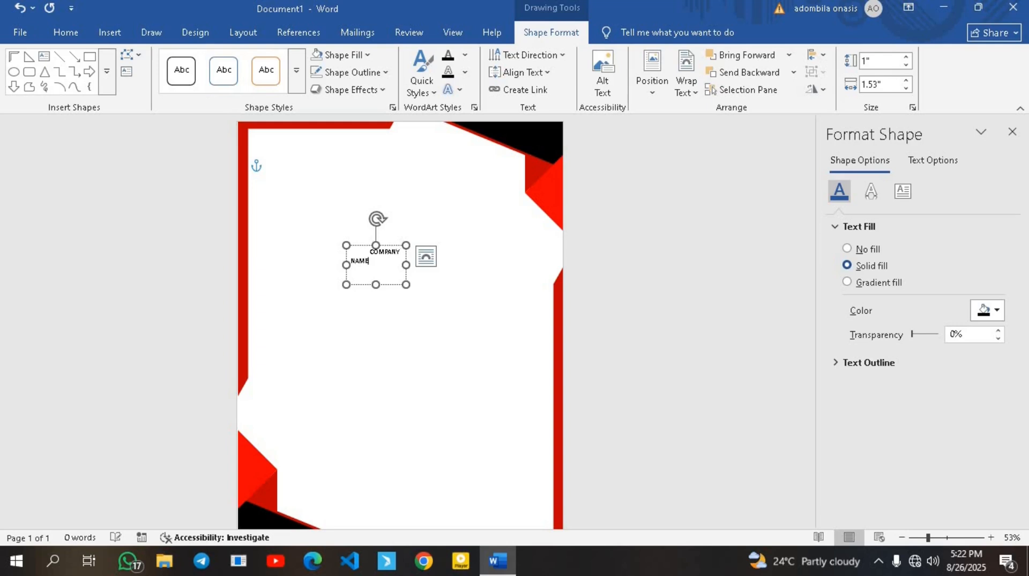
{"action": "left_click_drag", "start_coordinate": [373, 262], "coordinate": [316, 151]}
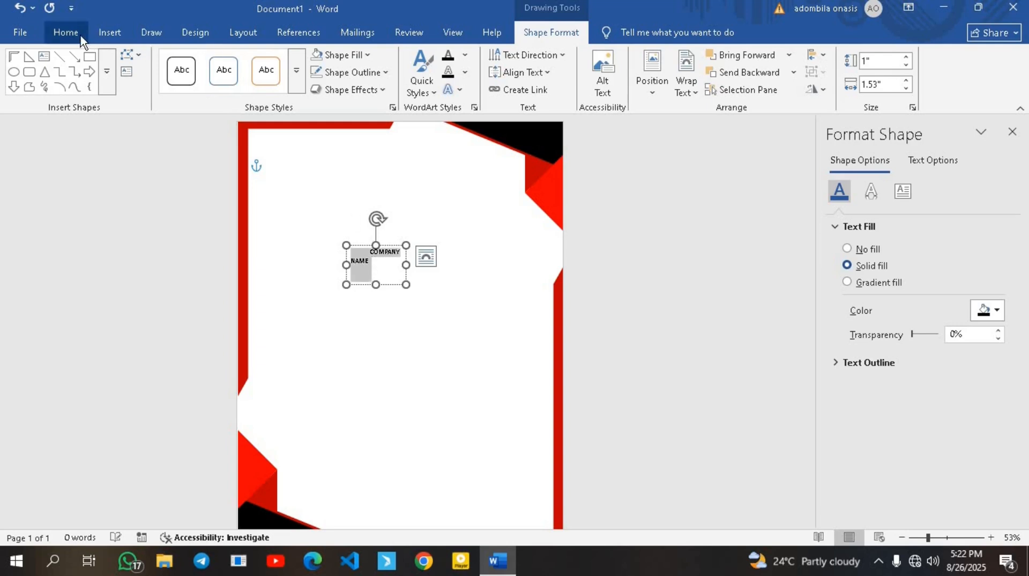
{"action": "left_click", "coordinate": [66, 33]}
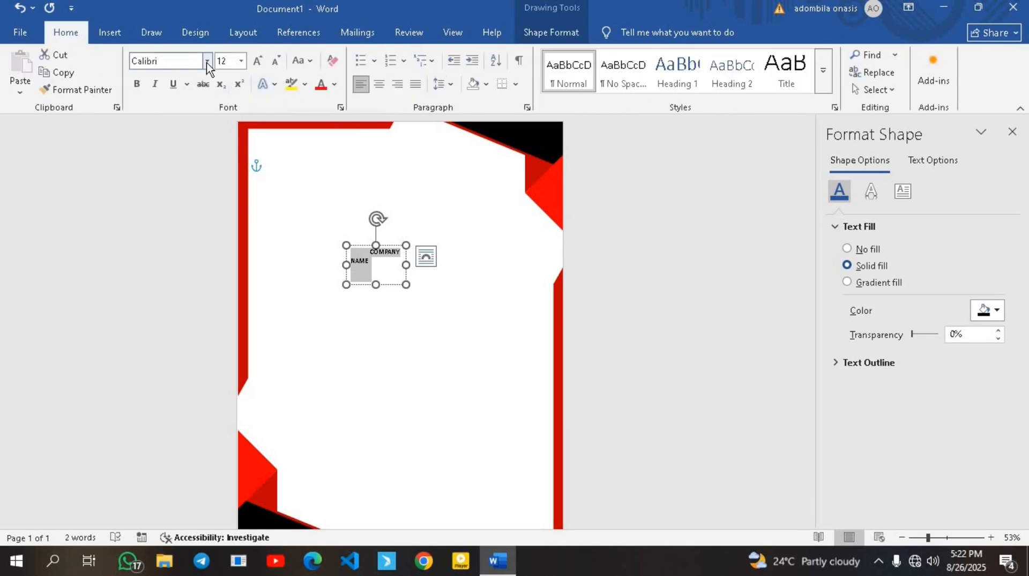
{"action": "left_click", "coordinate": [207, 61]}
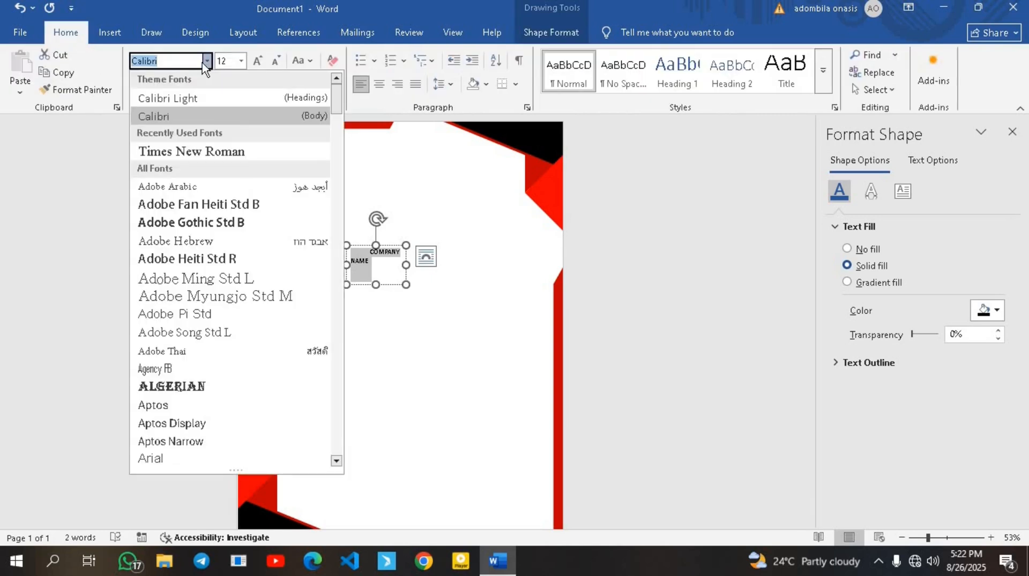
{"action": "type", "text": "Ber"}
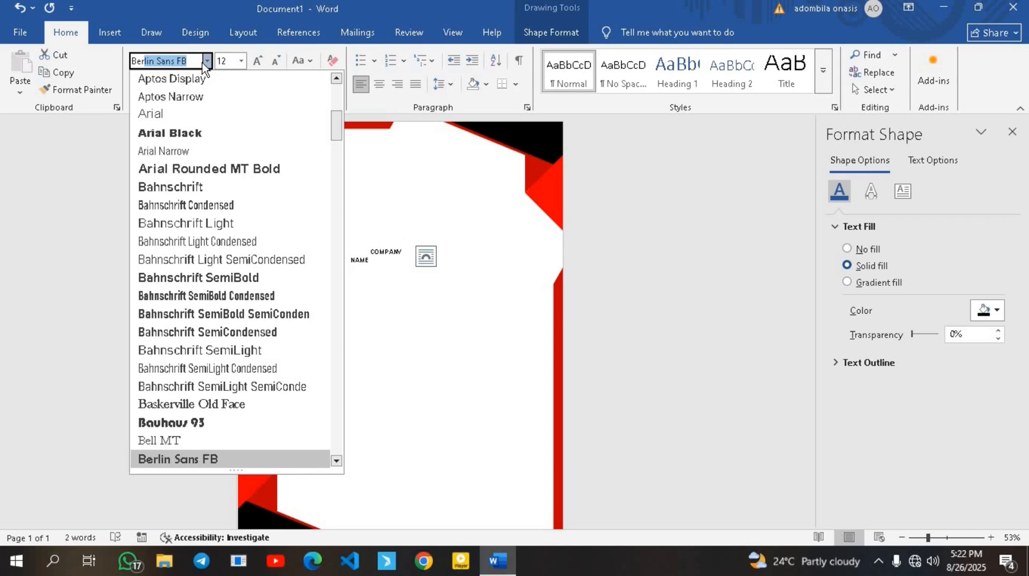
{"action": "type", "text": "nard MT Cond"}
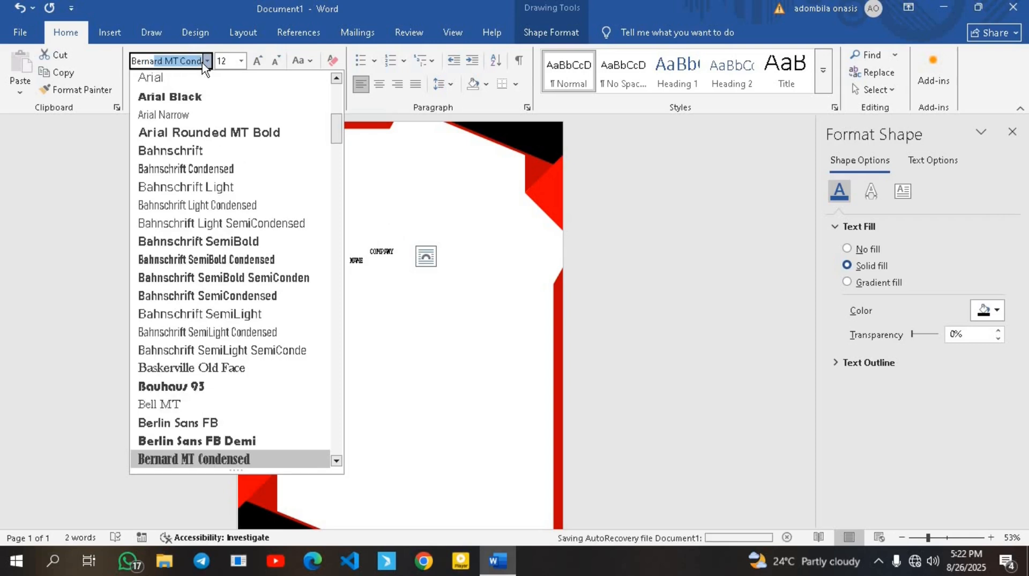
{"action": "key", "text": "Return"}
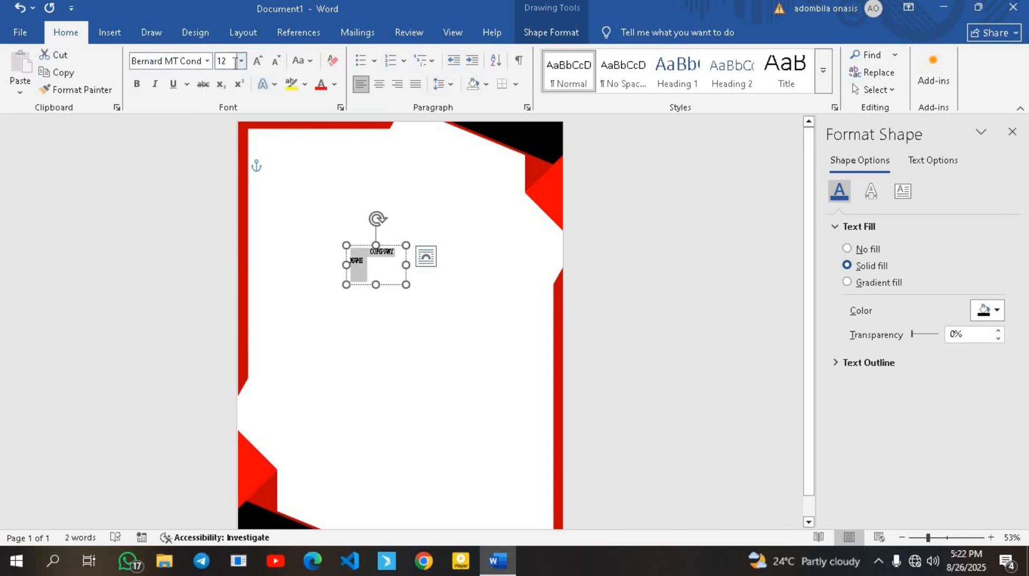
Set the COMPANY NAME text to size 16, left-align it, and resize its text box to fit the text on one line.
{"action": "left_click", "coordinate": [241, 62]}
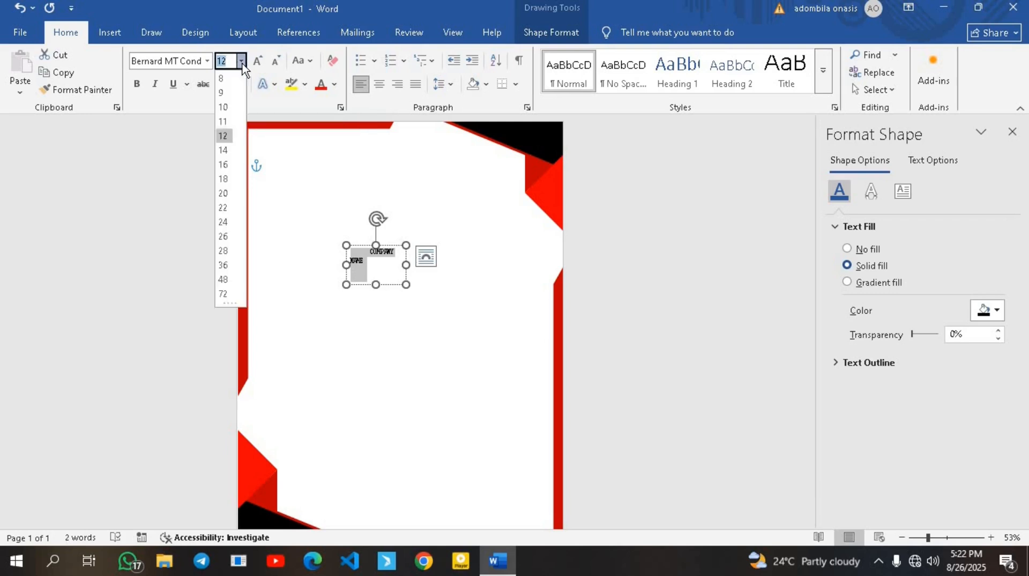
{"action": "left_click", "coordinate": [219, 165]}
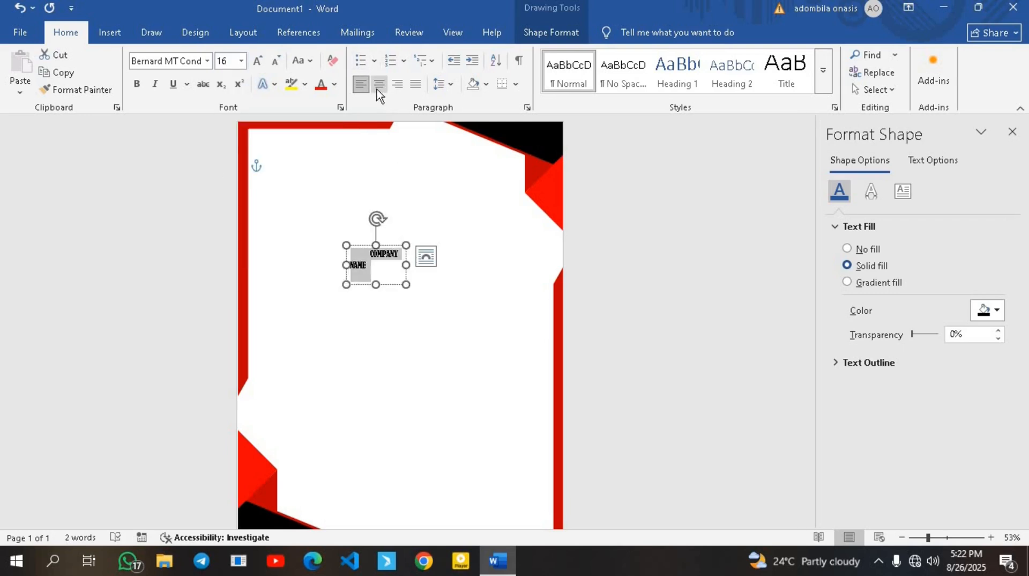
{"action": "left_click", "coordinate": [415, 84]}
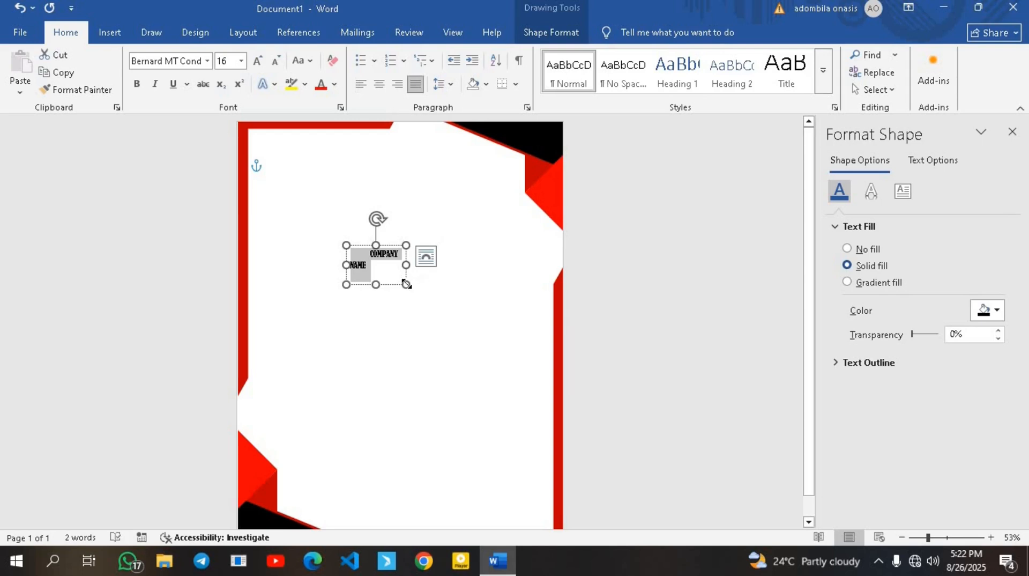
{"action": "left_click_drag", "start_coordinate": [406, 284], "coordinate": [360, 254]}
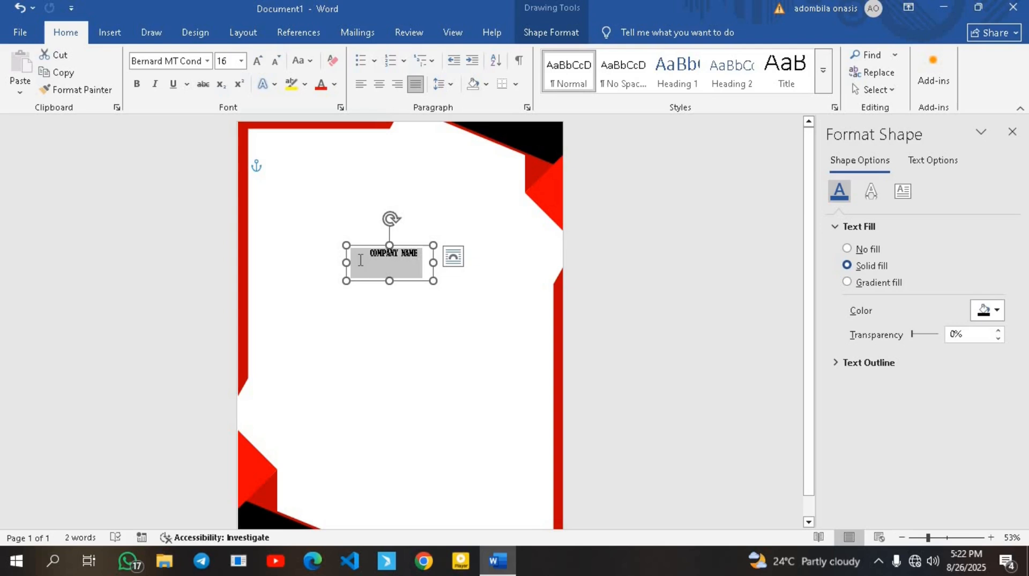
{"action": "left_click", "coordinate": [361, 84]}
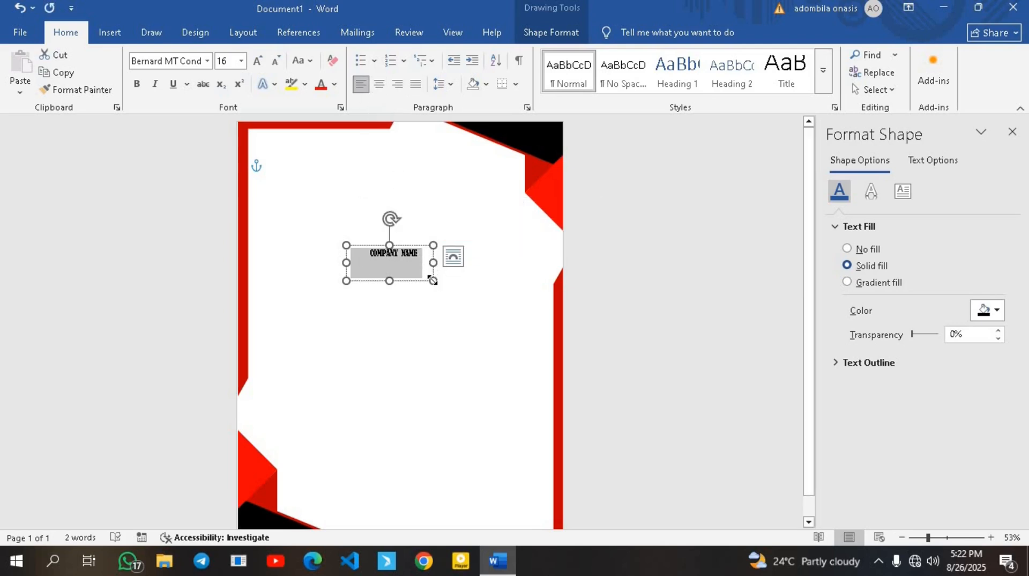
{"action": "mouse_move", "coordinate": [433, 280]}
{"action": "left_mouse_down"}
{"action": "mouse_move", "coordinate": [380, 276]}
{"action": "mouse_move", "coordinate": [426, 267]}
{"action": "left_mouse_up"}
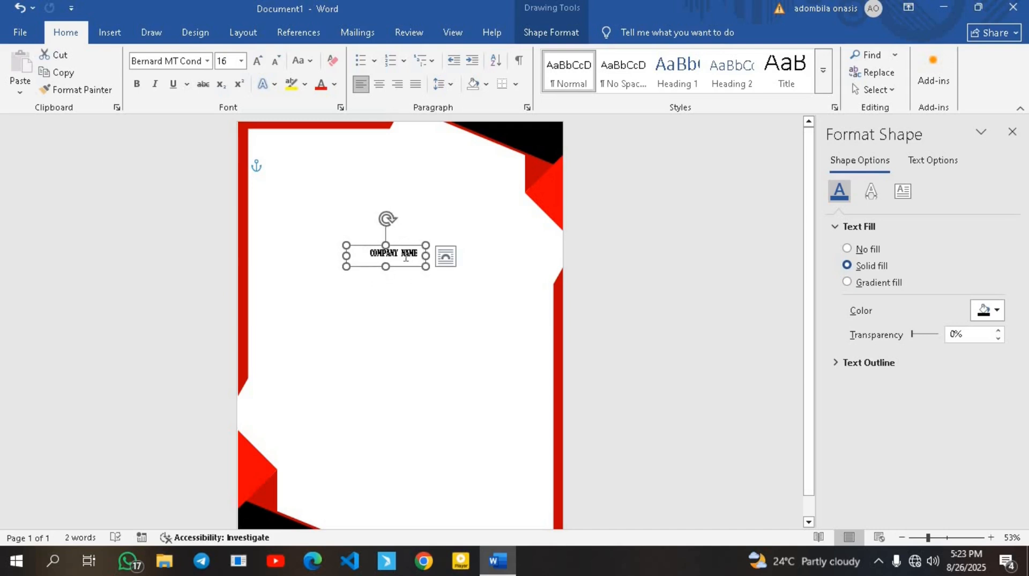
Split the heading into COMPANY and NAME on two lines without a leading indent, and make its text box taller.
{"action": "left_click", "coordinate": [405, 257]}
{"action": "key", "text": "ctrl+z"}
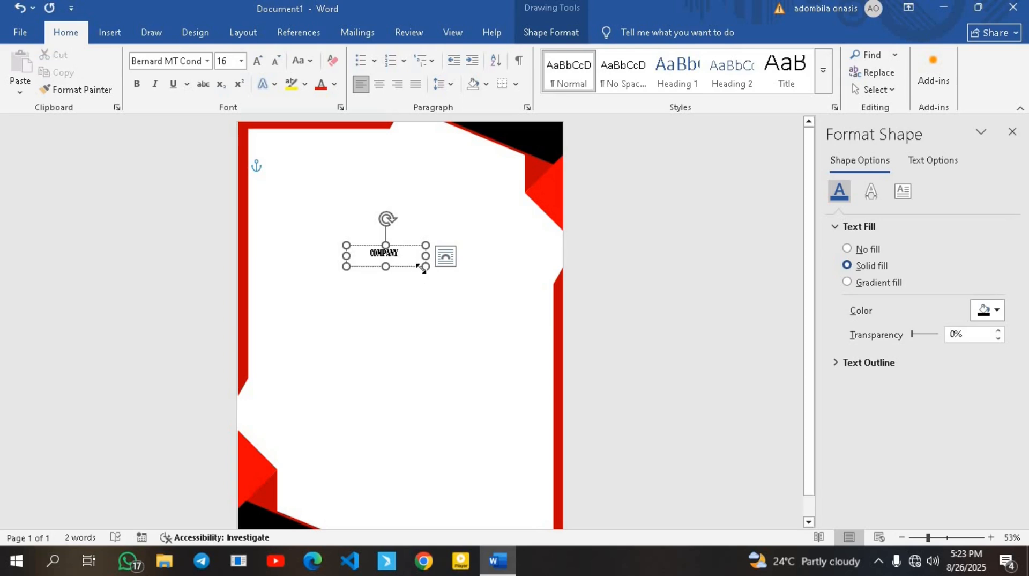
{"action": "key", "text": "ctrl+y"}
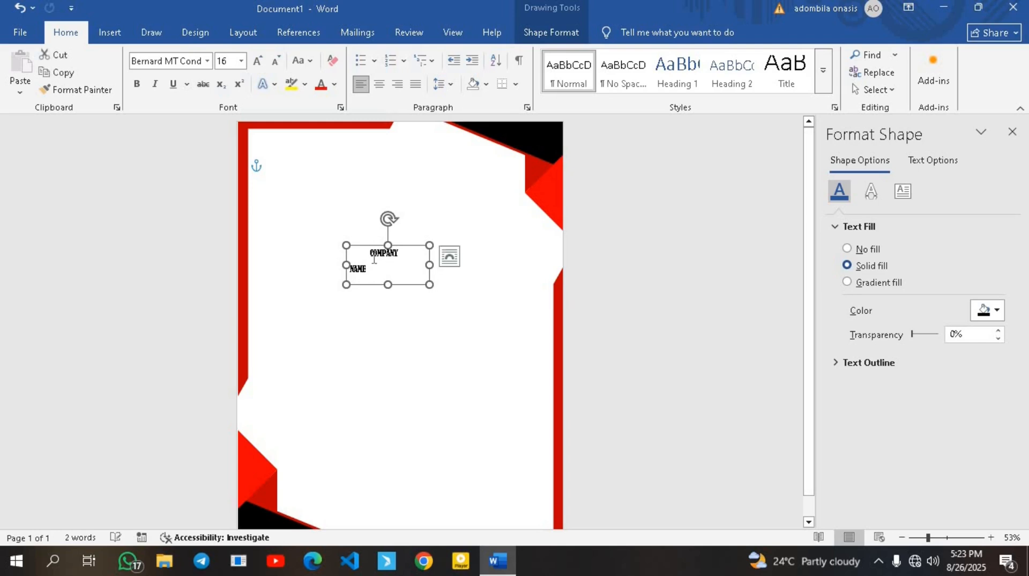
{"action": "left_click", "coordinate": [372, 259]}
{"action": "key", "text": "ctrl+z"}
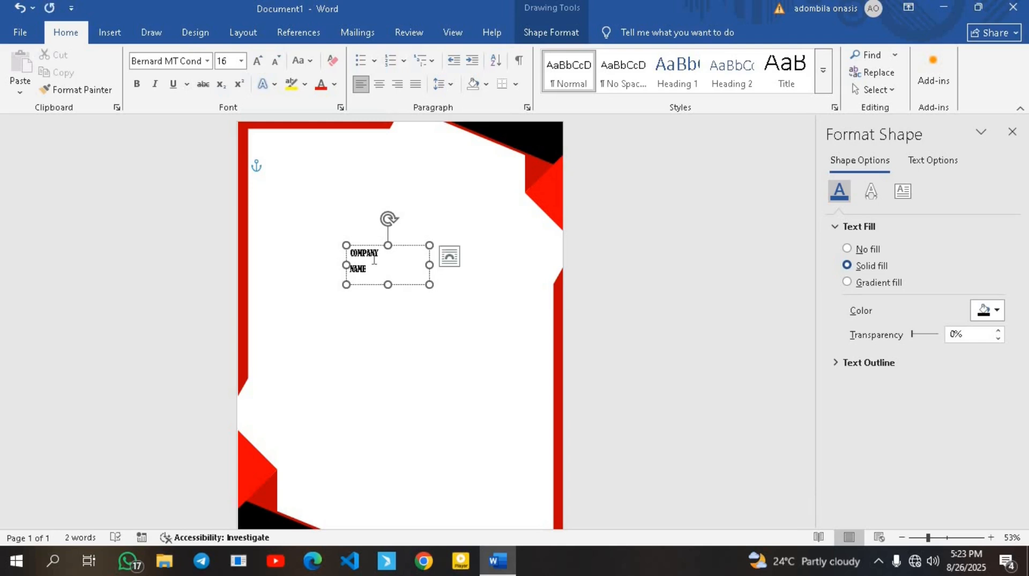
Color both lines of the company name heading standard dark red.
{"action": "left_click_drag", "start_coordinate": [371, 271], "coordinate": [343, 233]}
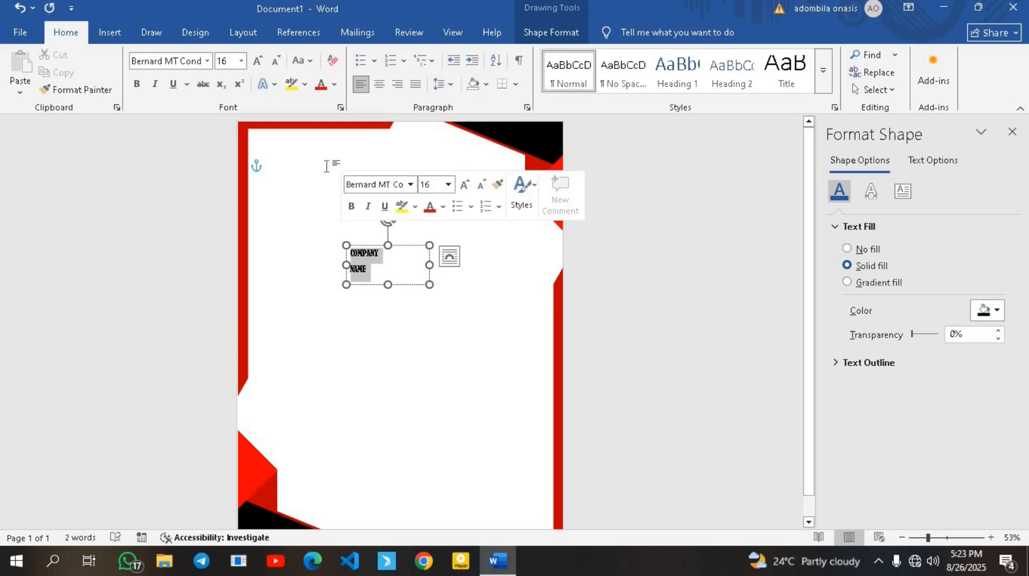
{"action": "left_click", "coordinate": [335, 84]}
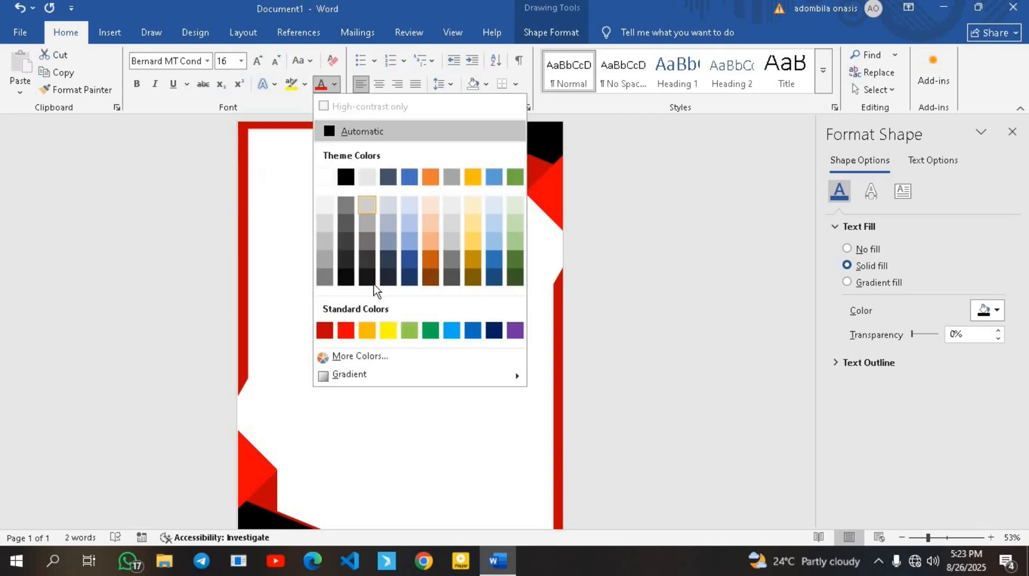
{"action": "left_click", "coordinate": [327, 334]}
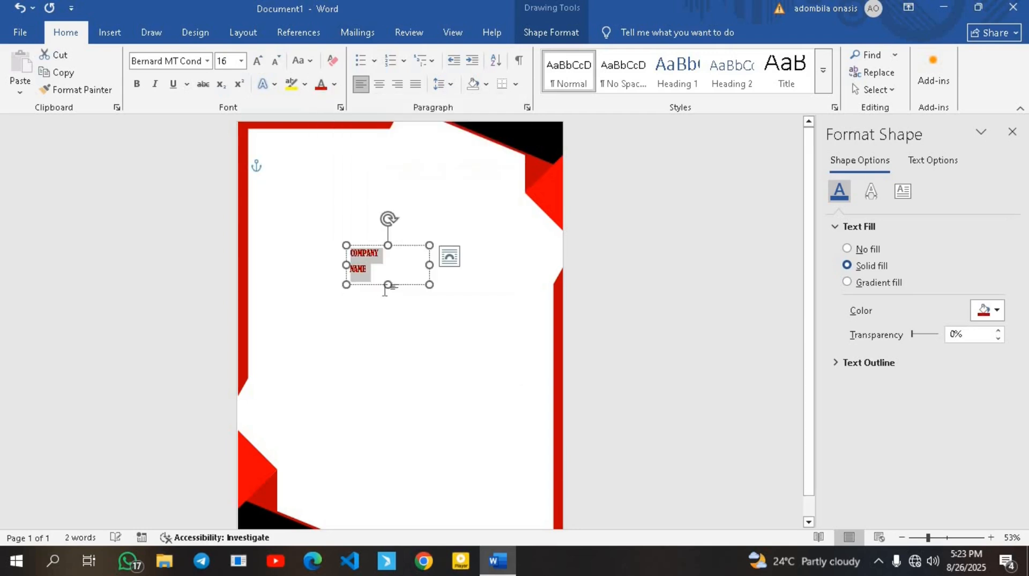
Narrow the heading's text box, move it to the page's upper-left area, and place a duplicate below it.
{"action": "left_click_drag", "start_coordinate": [414, 283], "coordinate": [328, 286]}
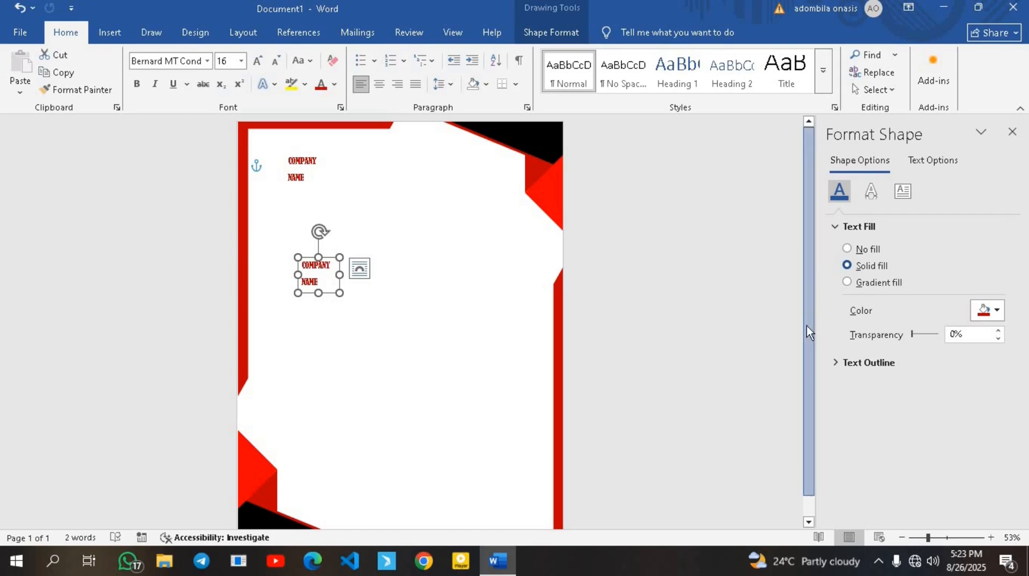
{"action": "scroll", "coordinate": [806, 326], "scroll_direction": "down", "scroll_amount": 1}
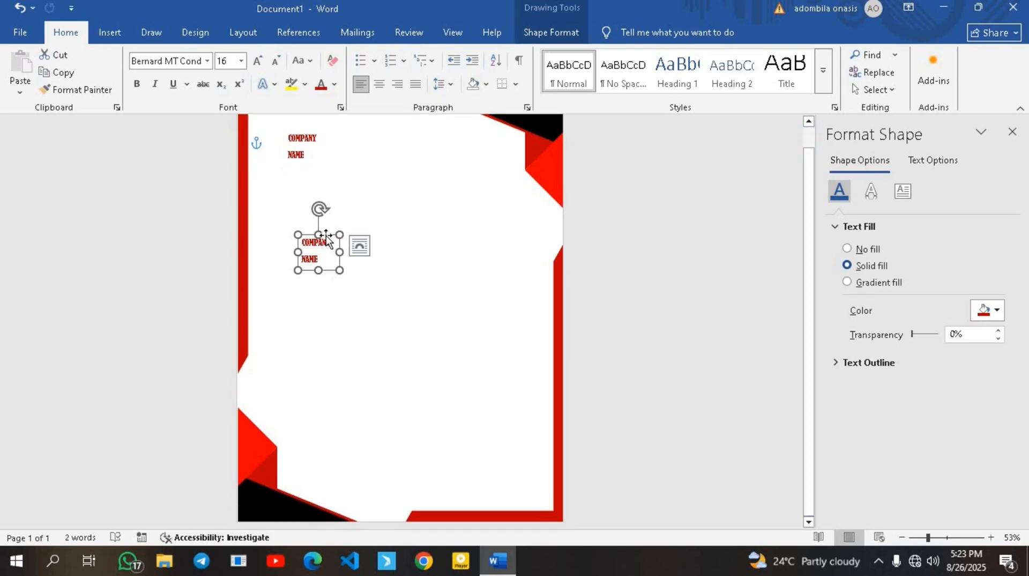
{"action": "left_click_drag", "start_coordinate": [326, 236], "coordinate": [344, 237]}
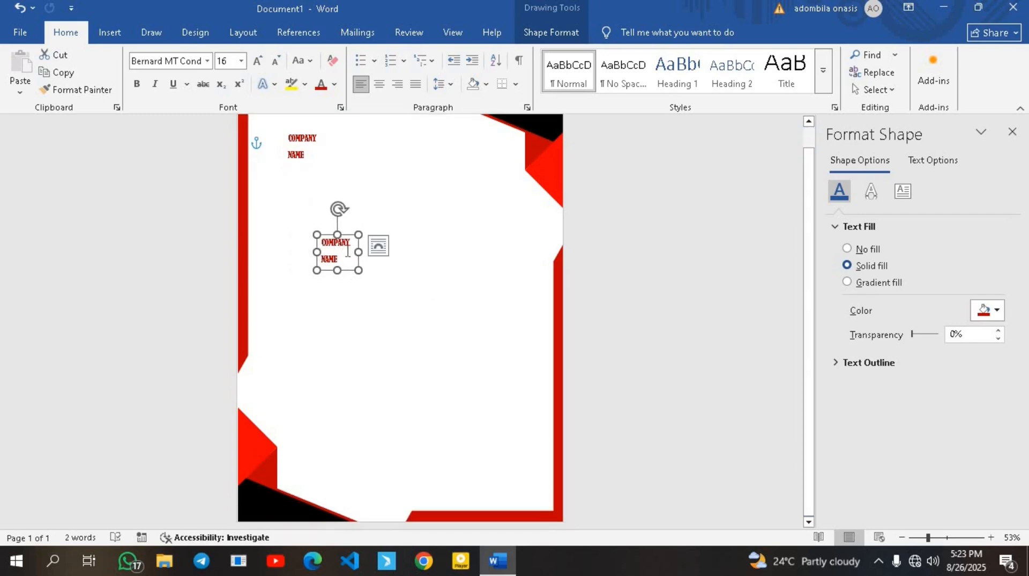
Replace the duplicate's text with TO: and the recipient's full name below it, enlarging the text box to fit.
{"action": "key", "text": "ctrl+a"}
{"action": "key", "text": "Delete"}
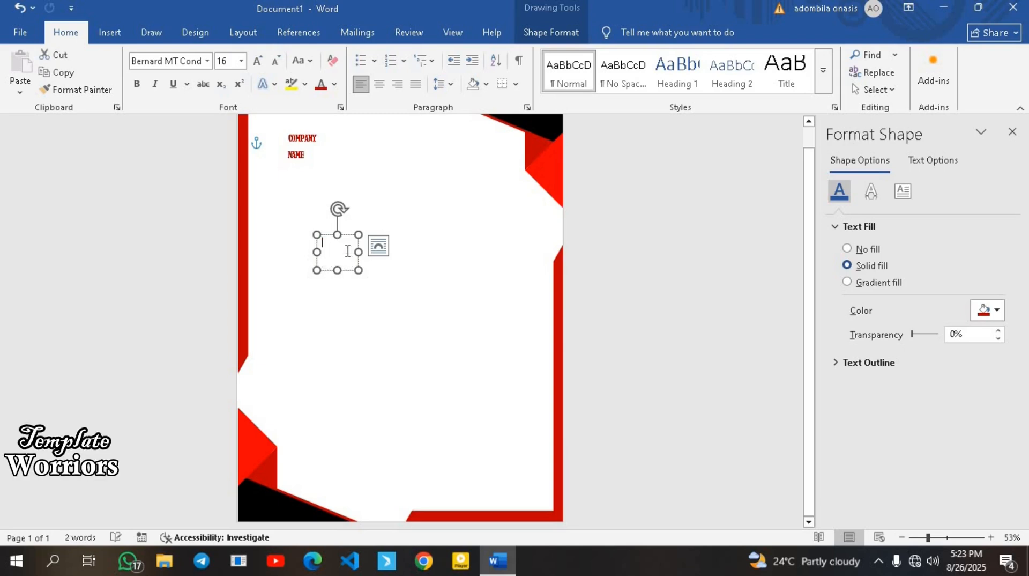
{"action": "type", "text": "TO:"}
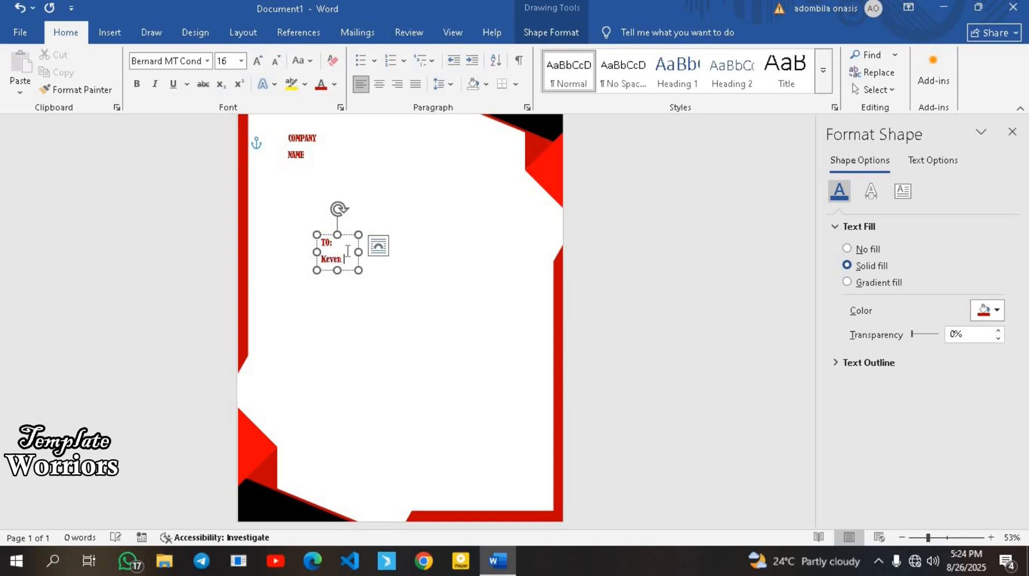
{"action": "key", "text": "BackSpace"}
{"action": "key", "text": "BackSpace"}
{"action": "left_click_drag", "start_coordinate": [359, 270], "coordinate": [397, 292]}
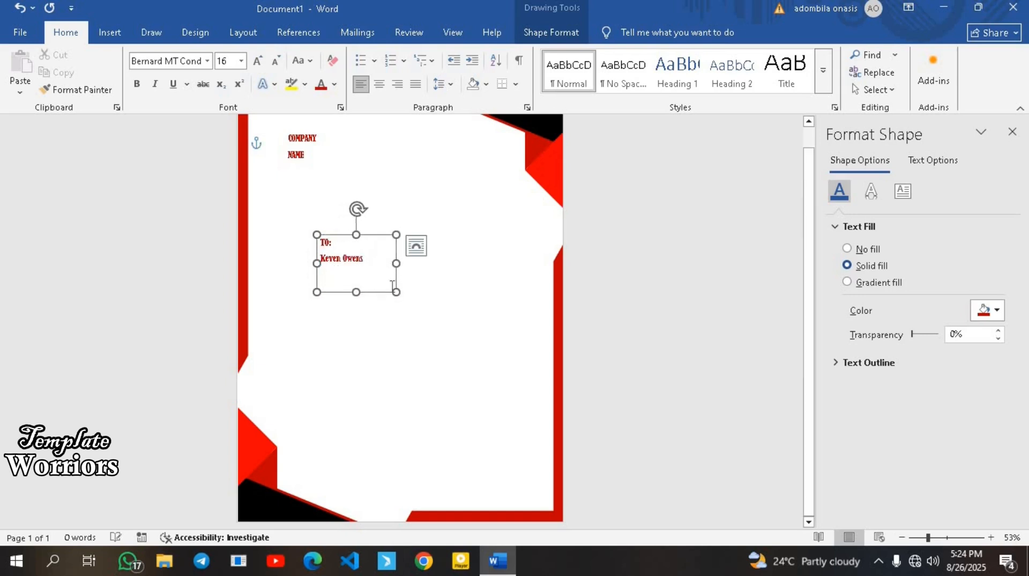
Set the font color of the whole recipient text to Automatic.
{"action": "left_click_drag", "start_coordinate": [321, 267], "coordinate": [368, 270]}
{"action": "left_click", "coordinate": [356, 273]}
{"action": "triple_click", "coordinate": [371, 266]}
{"action": "left_click", "coordinate": [334, 85]}
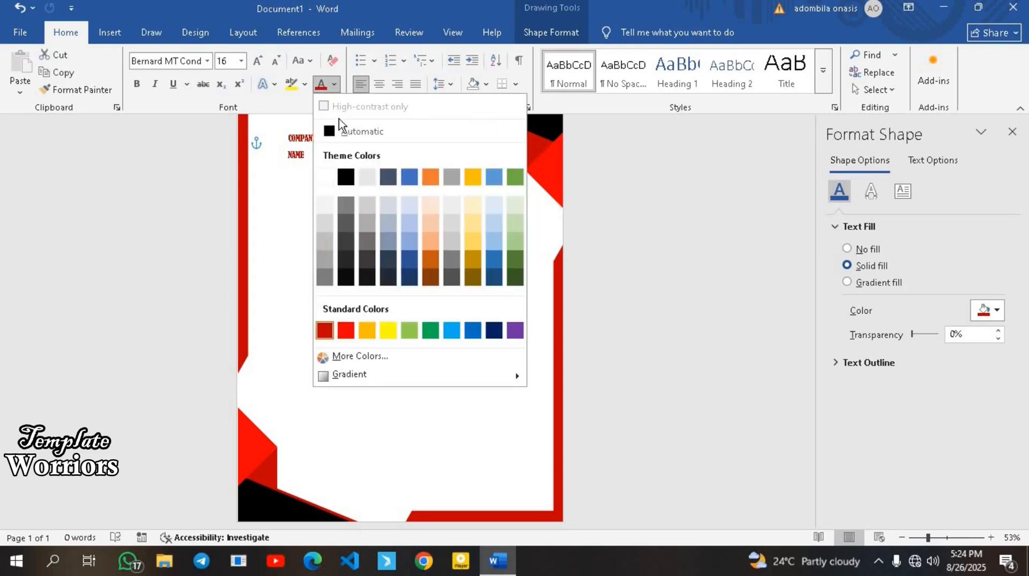
{"action": "left_click", "coordinate": [341, 132]}
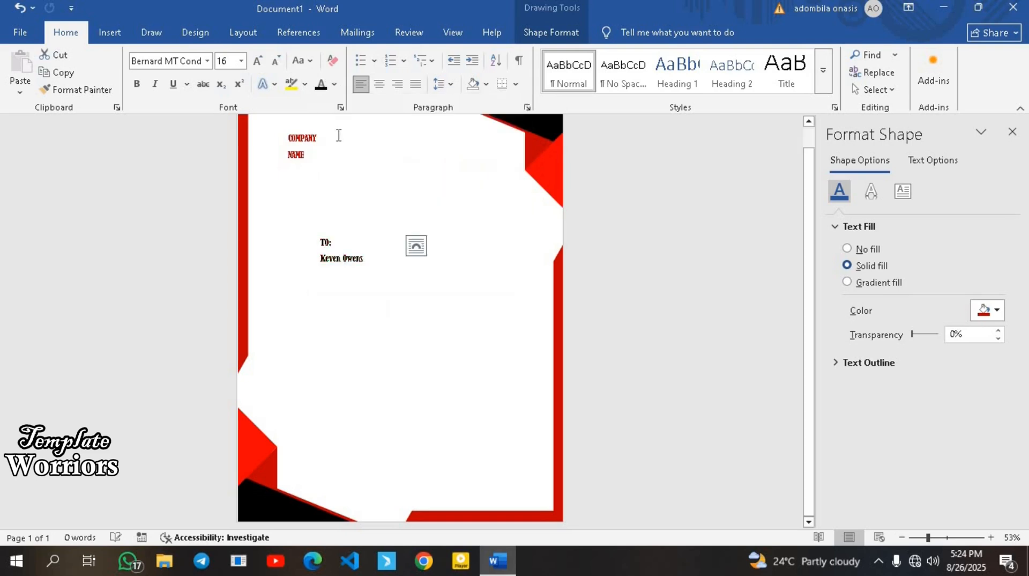
Add the recipient's street address as a third line and reduce the text box's height to fit.
{"action": "left_click", "coordinate": [374, 273]}
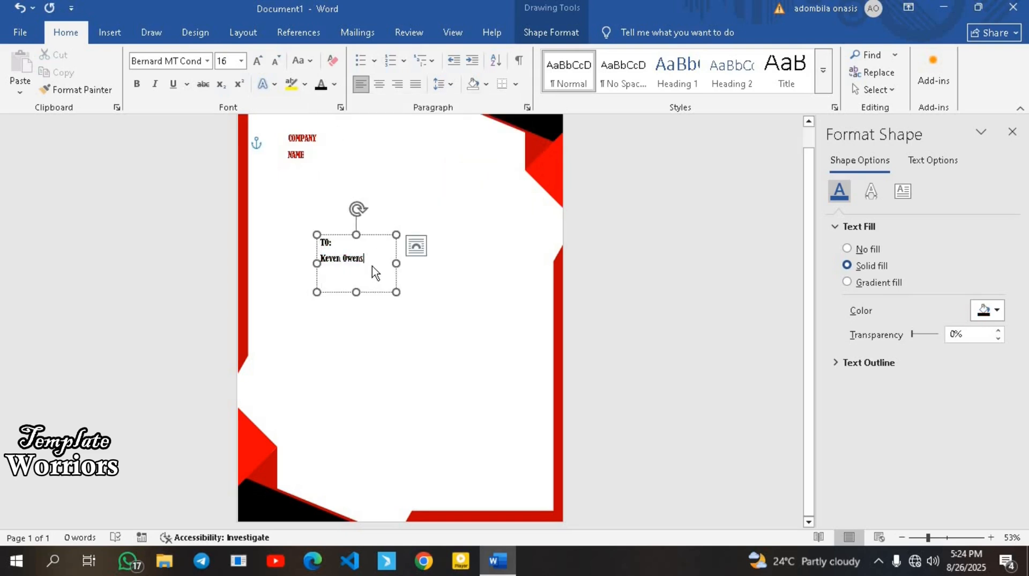
{"action": "key", "text": "Return"}
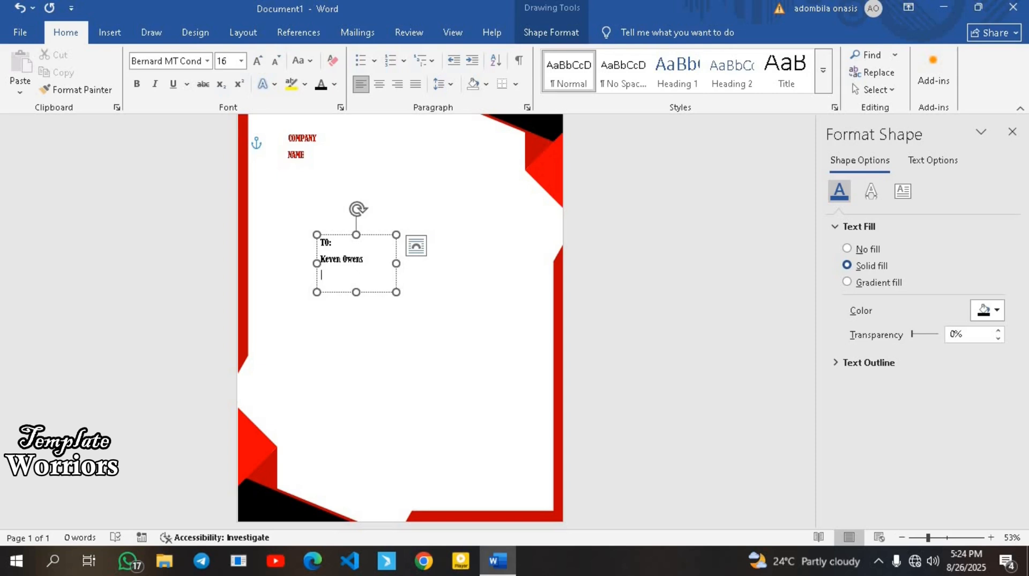
{"action": "type", "text": "Anywhere St., 1123"}
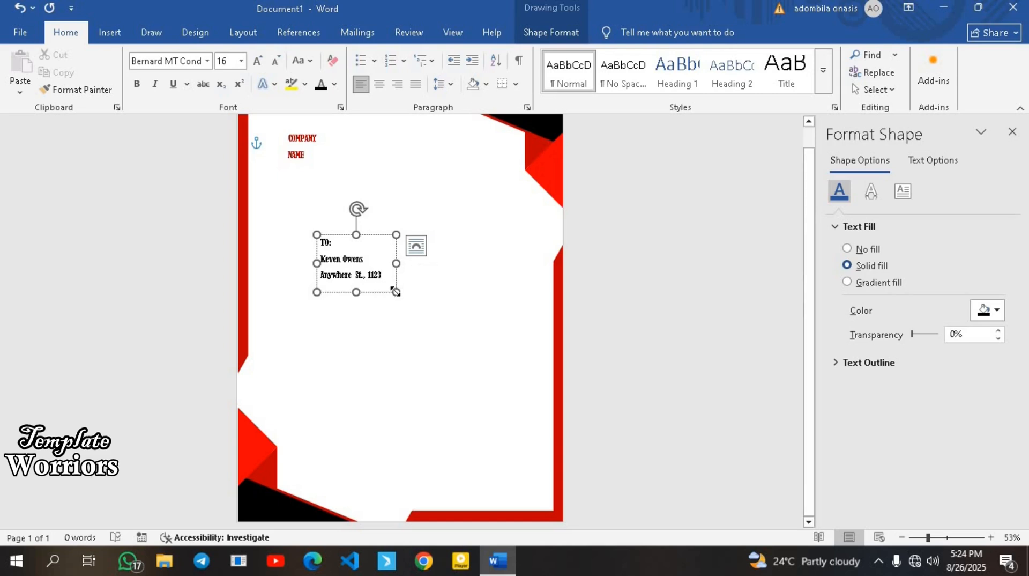
{"action": "left_click_drag", "start_coordinate": [395, 291], "coordinate": [396, 284]}
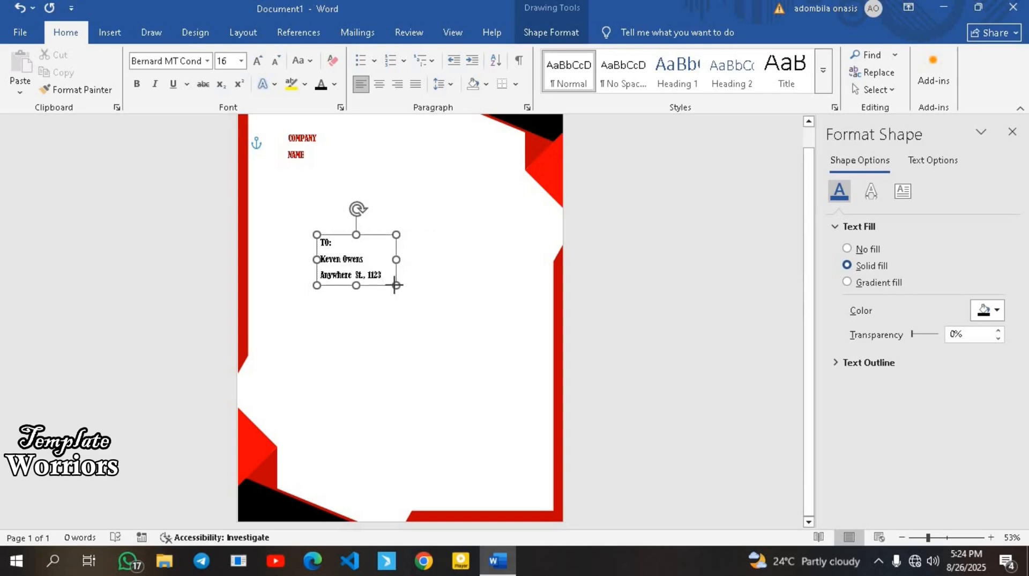
Move the recipient block under the company heading, and turn a duplicate near the page's right edge into the date August 8, 2025.
{"action": "left_click", "coordinate": [935, 537]}
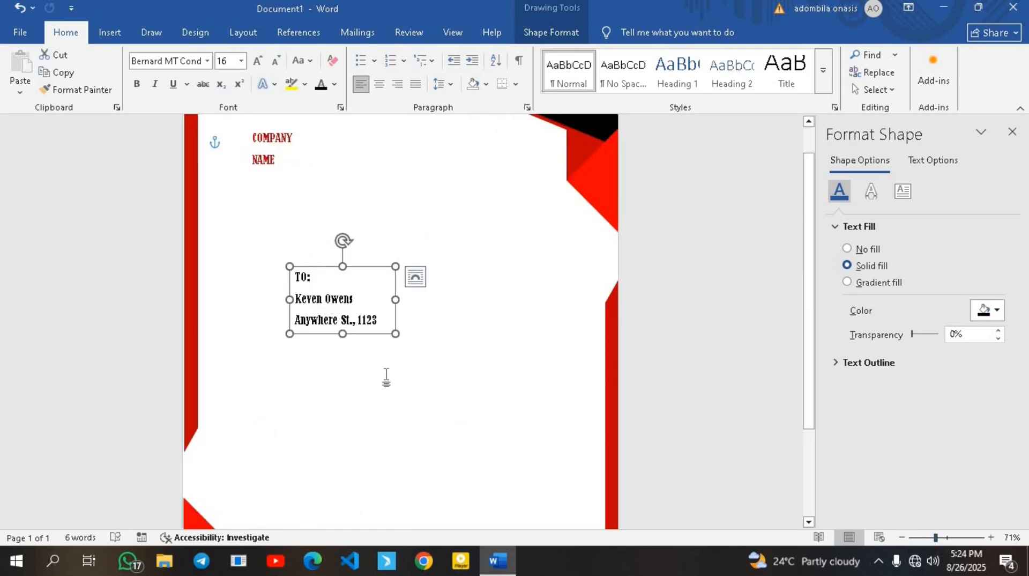
{"action": "left_click_drag", "start_coordinate": [372, 334], "coordinate": [530, 255]}
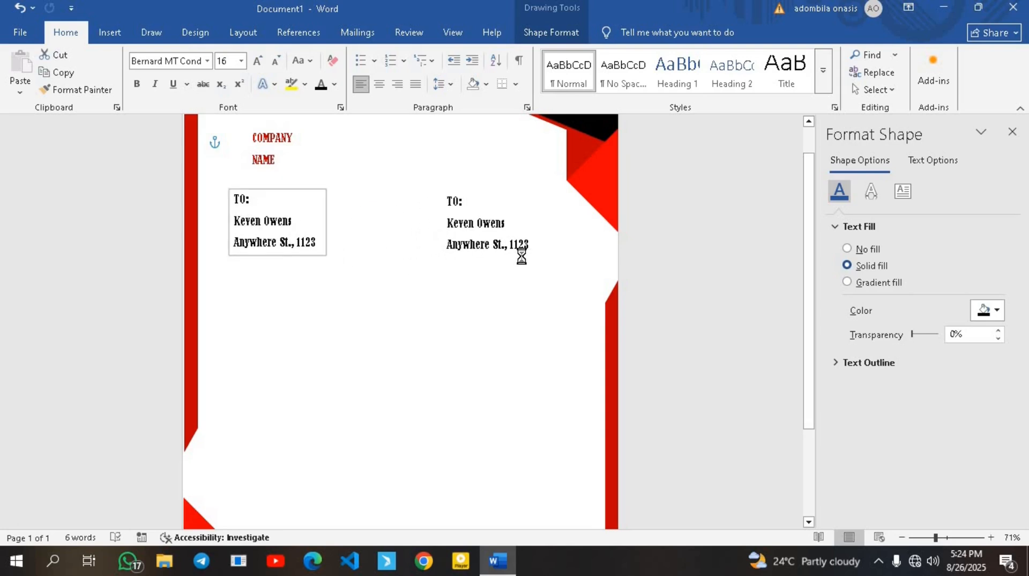
{"action": "key", "text": "ctrl+a"}
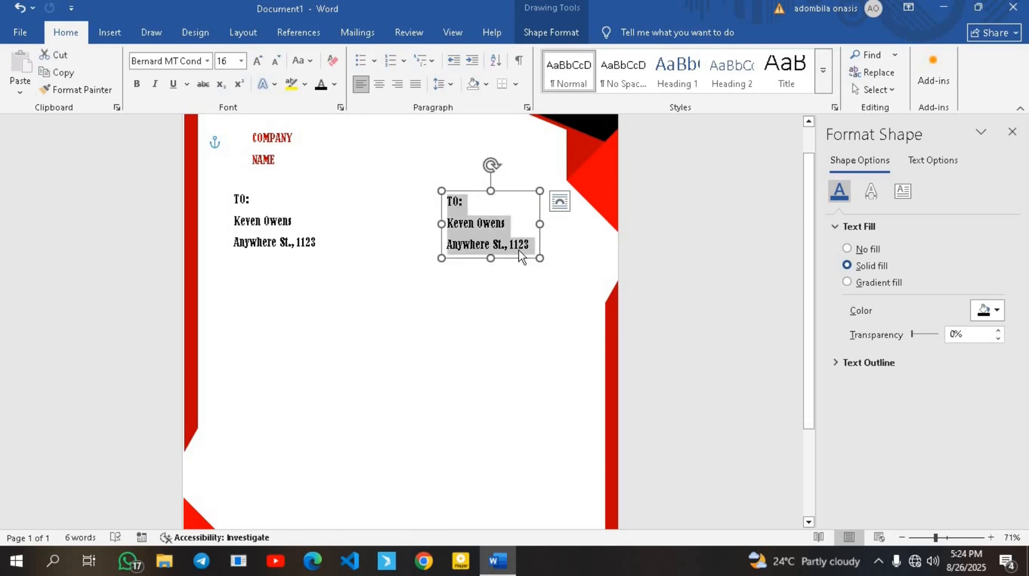
{"action": "type", "text": "Au"}
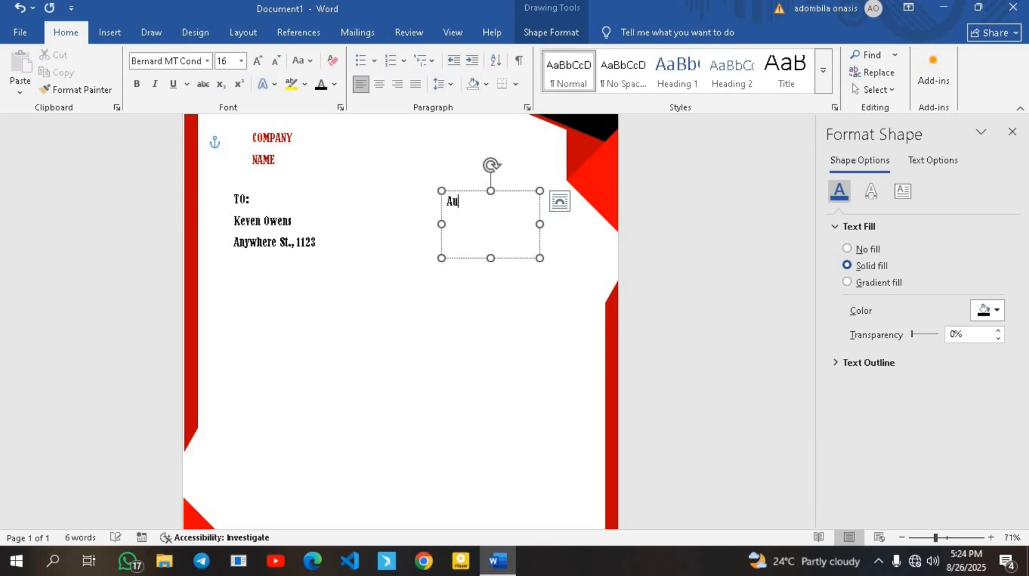
{"action": "type", "text": "gust 8, 2025"}
{"action": "key", "text": "super+s"}
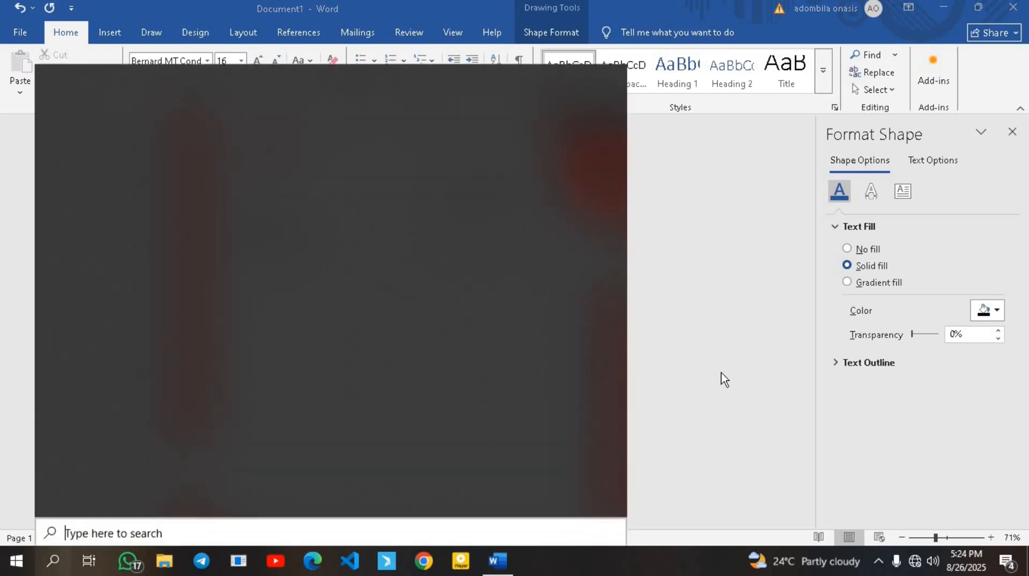
{"action": "left_click", "coordinate": [736, 310]}
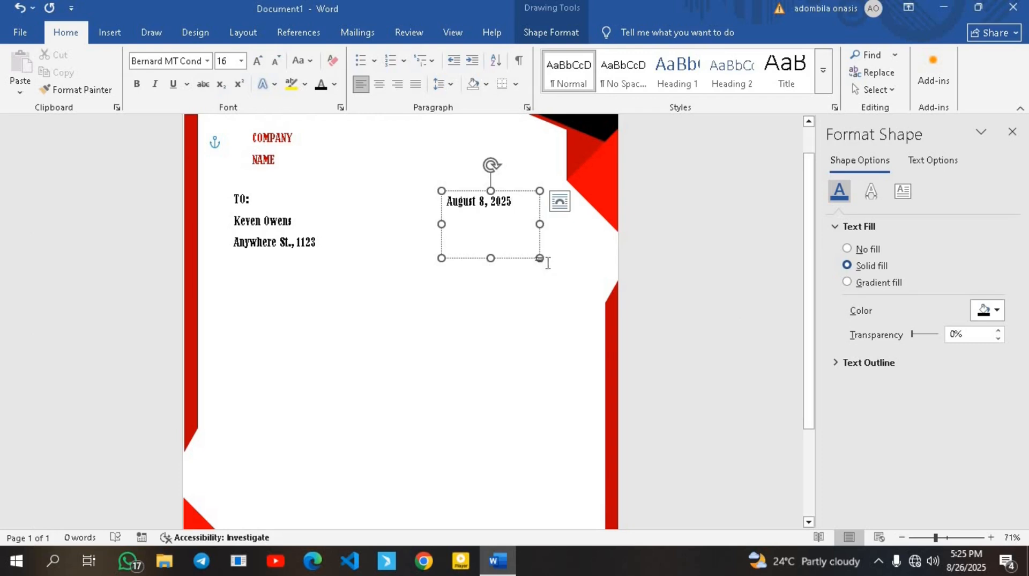
Duplicate the date text box and enlarge the copy into a wide body text box below the recipient block.
{"action": "left_click_drag", "start_coordinate": [539, 258], "coordinate": [575, 408]}
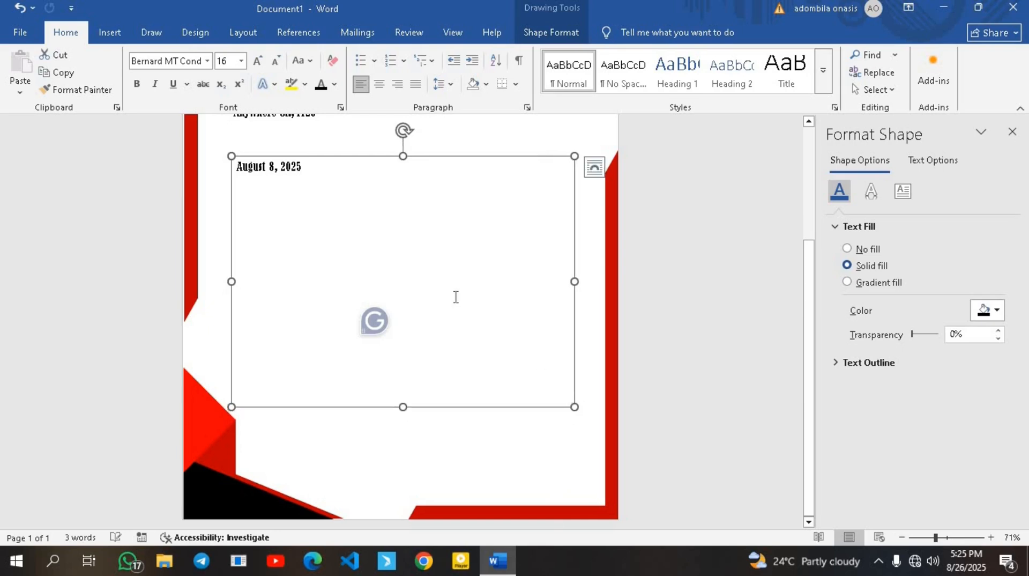
Replace the body box's text with the recipient's full name and sample paragraphs generated with =rand(2,3).
{"action": "left_click_drag", "start_coordinate": [202, 178], "coordinate": [201, 178]}
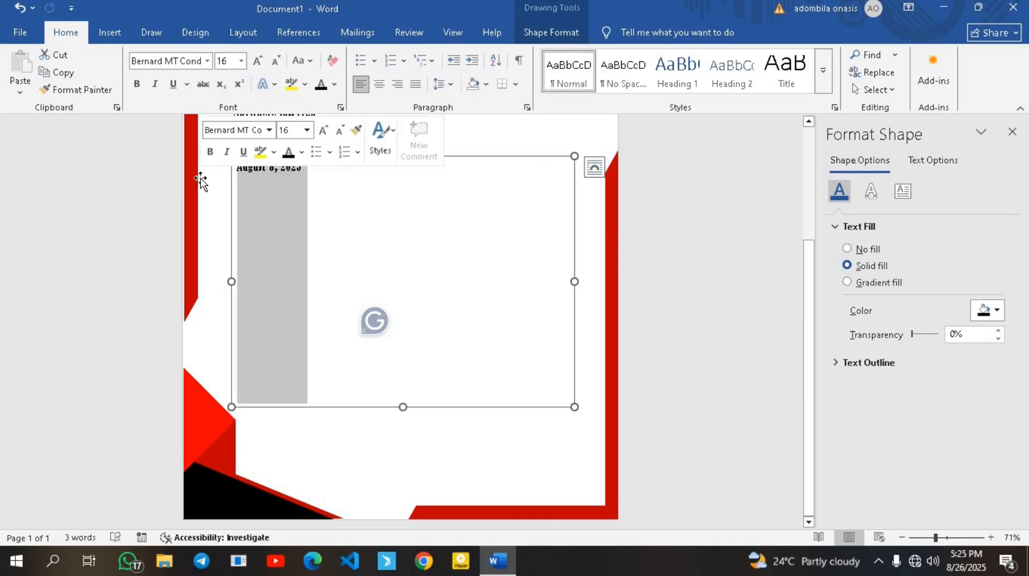
{"action": "type", "text": "K="}
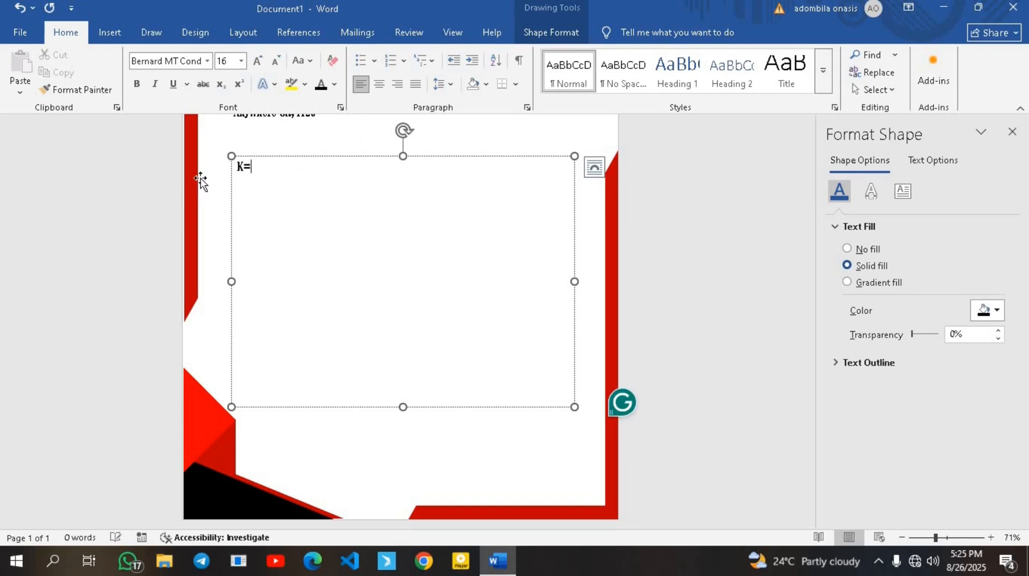
{"action": "type", "text": "Ke"}
{"action": "key", "text": "BackSpace"}
{"action": "type", "text": "ven 0"}
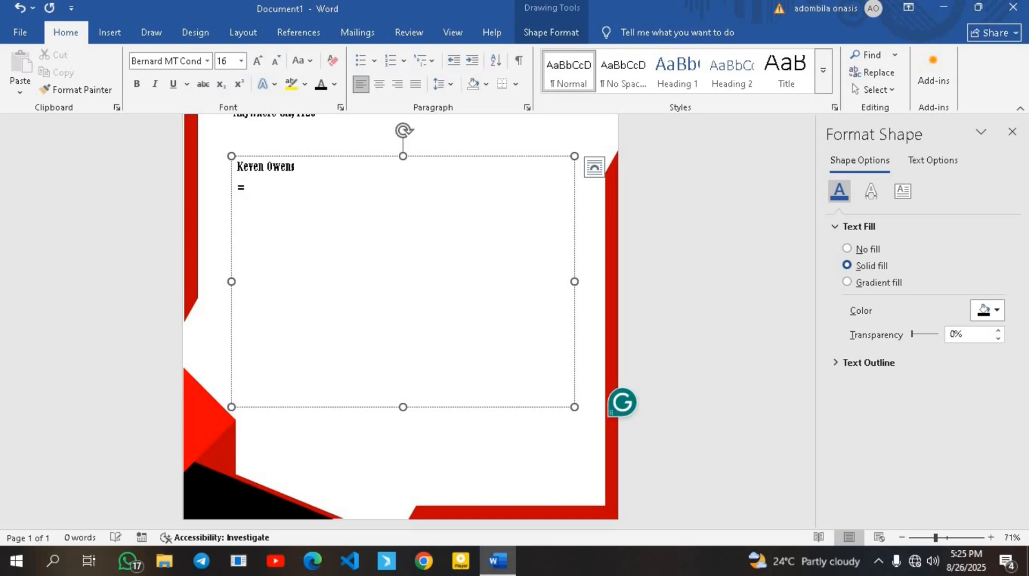
{"action": "type", "text": "nd(2,3)\\"}
{"action": "key", "text": "Return"}
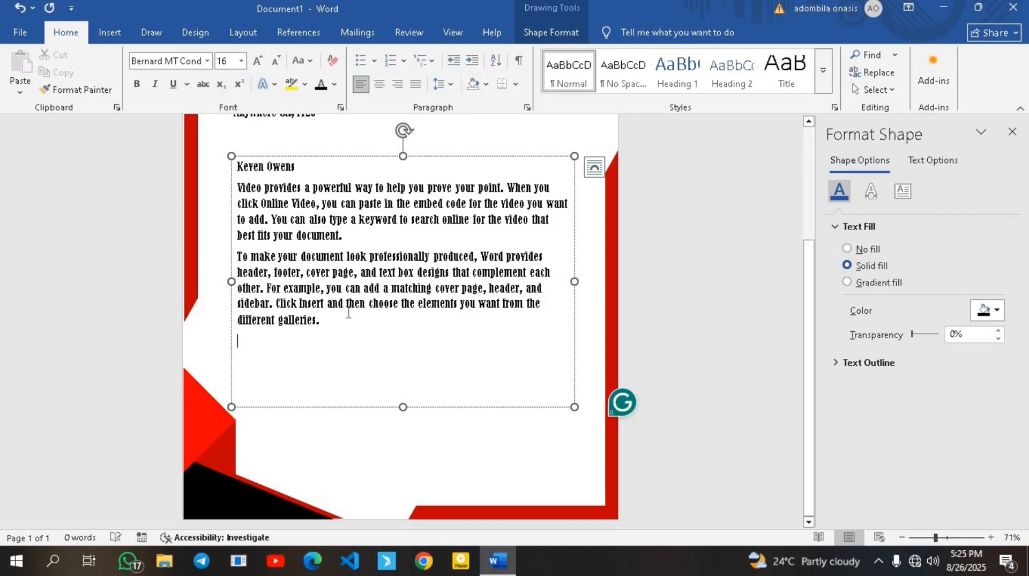
Change the font of all text in the letter body box to Adobe Gothic Std B.
{"action": "left_click_drag", "start_coordinate": [345, 304], "coordinate": [230, 168]}
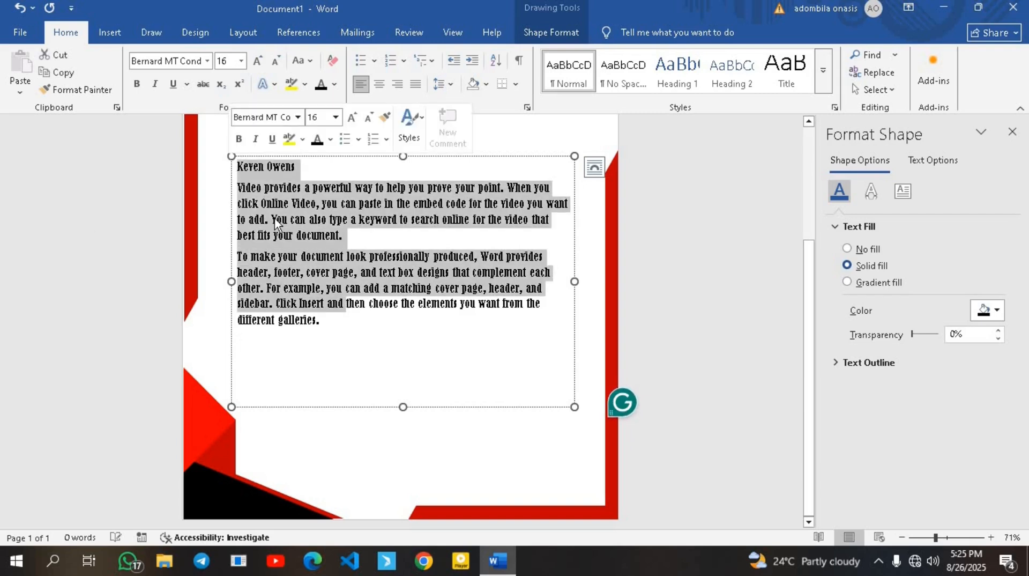
{"action": "key", "text": "ctrl+a"}
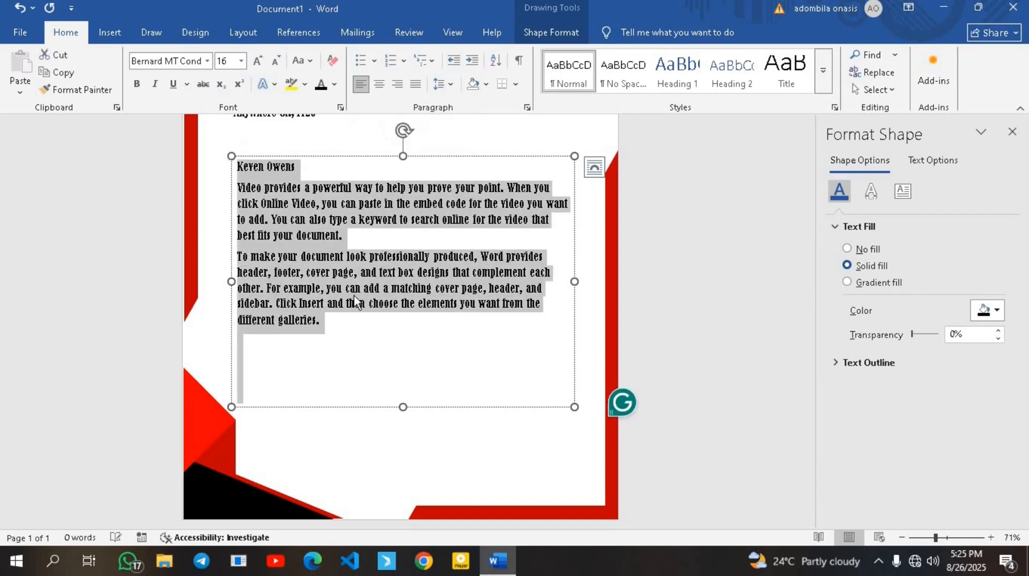
{"action": "left_click", "coordinate": [208, 61]}
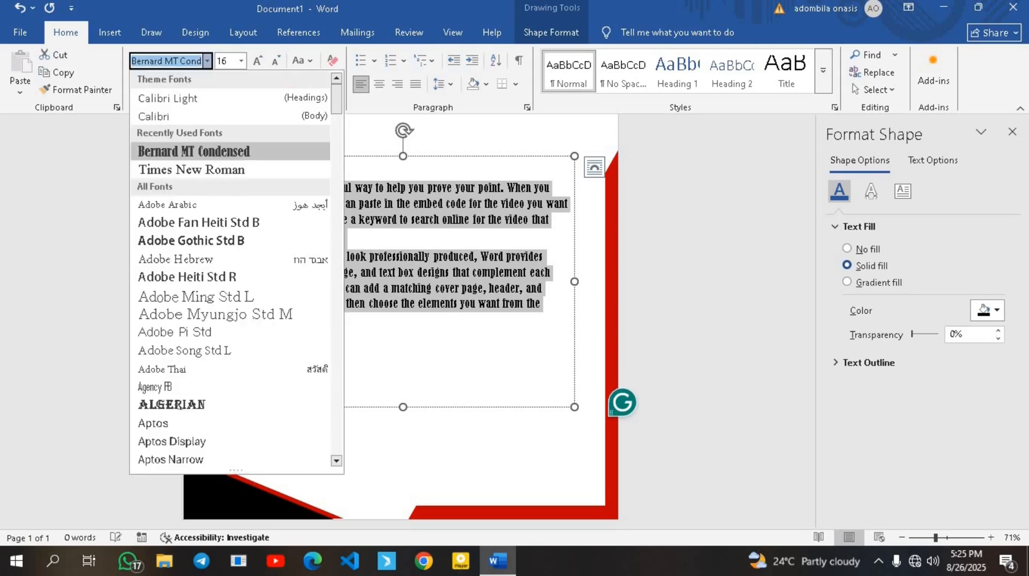
{"action": "type", "text": "Arial"}
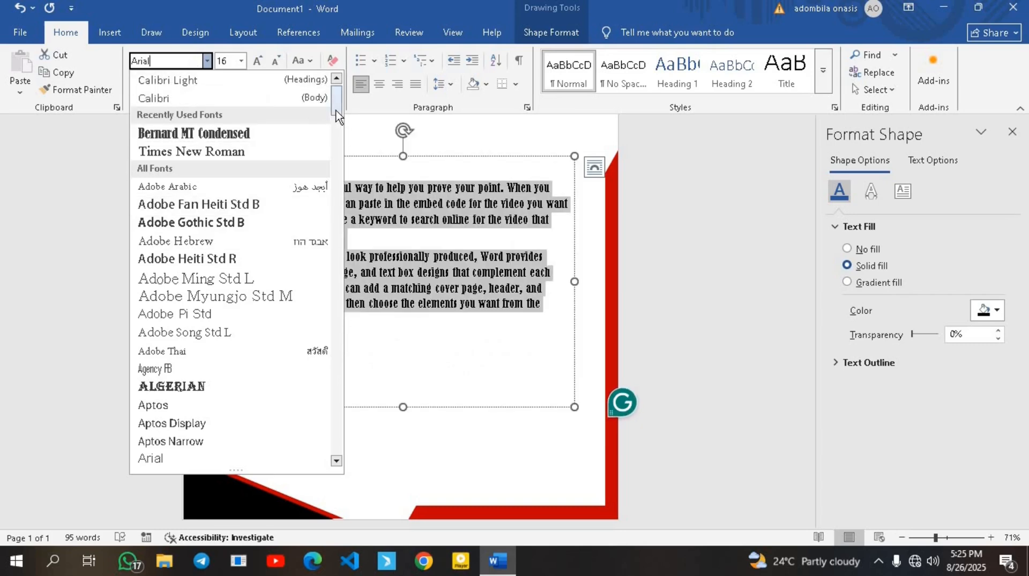
{"action": "left_click", "coordinate": [207, 65]}
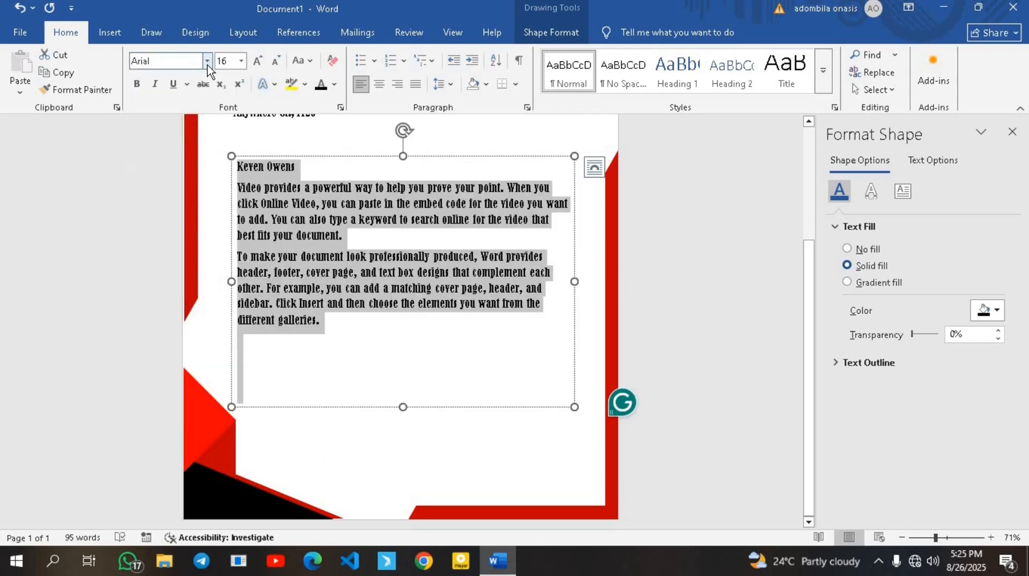
{"action": "left_click", "coordinate": [208, 60]}
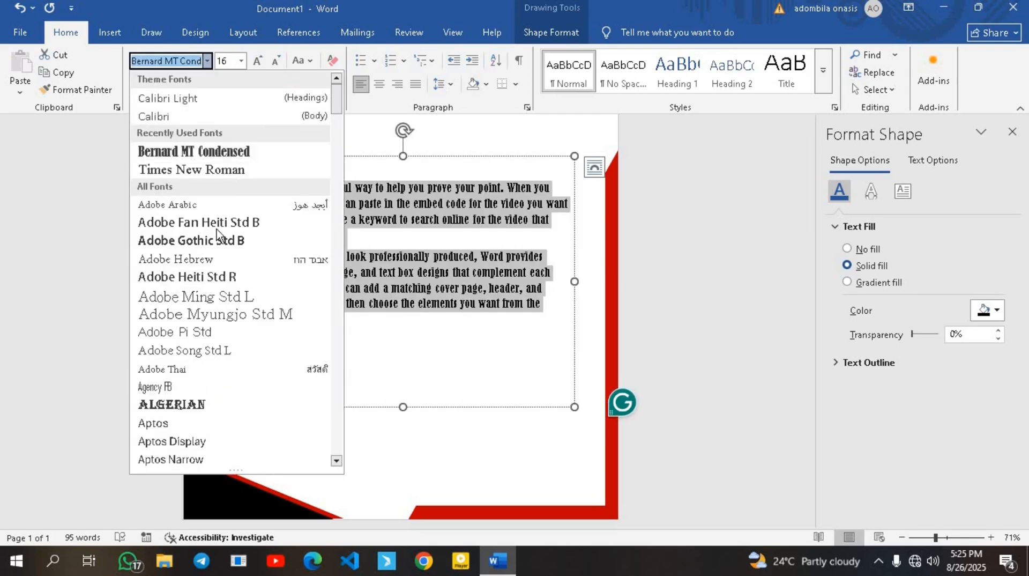
{"action": "left_click", "coordinate": [182, 241]}
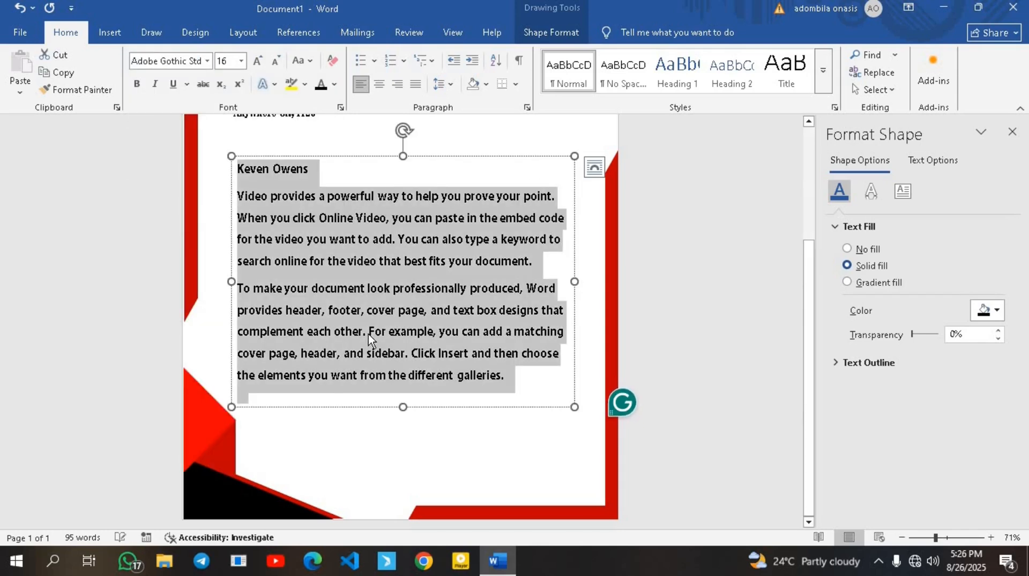
Set the font size of all text in the letter body box to 14.
{"action": "left_click", "coordinate": [371, 341]}
{"action": "key", "text": "ctrl+a"}
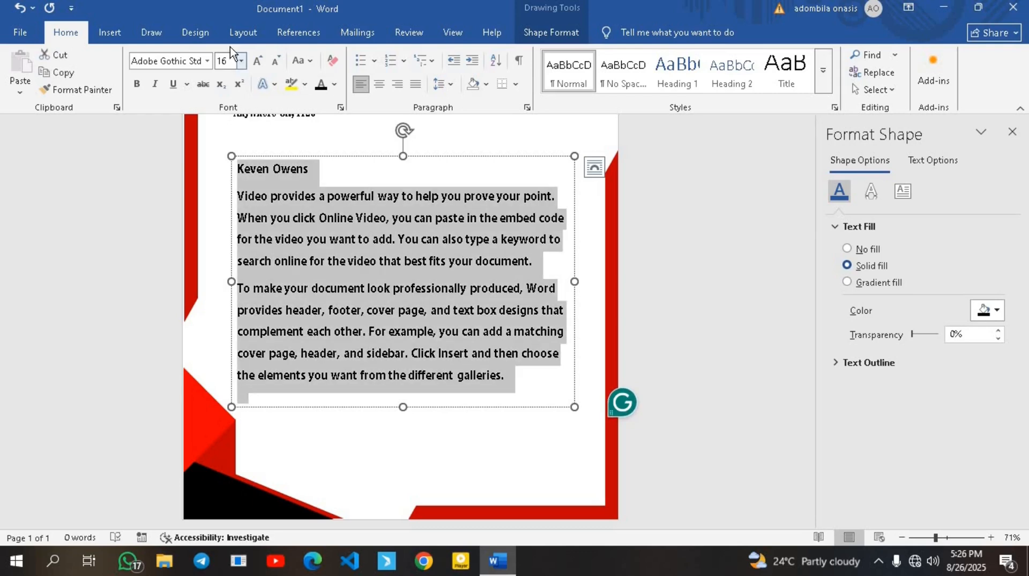
{"action": "left_click", "coordinate": [242, 60]}
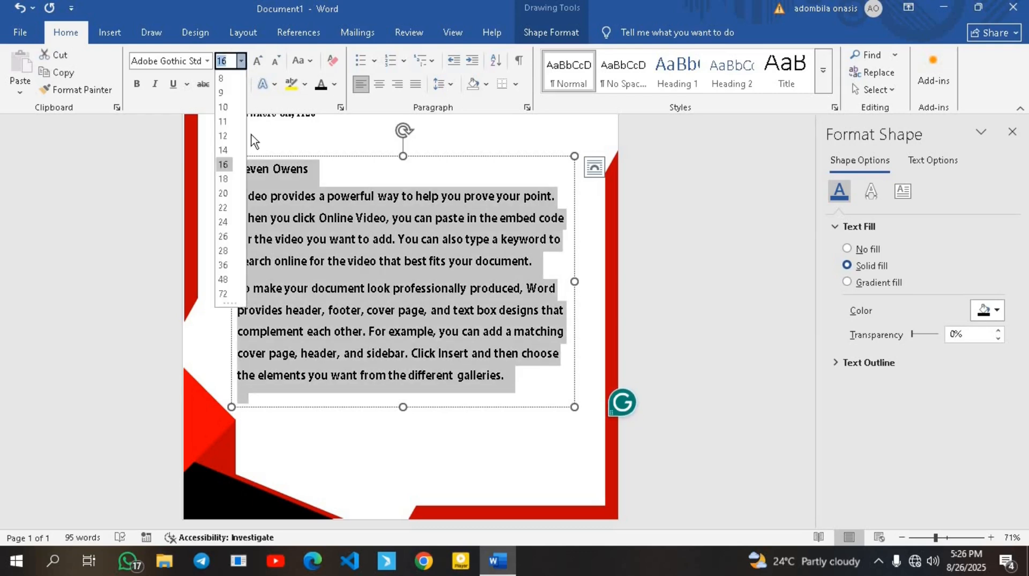
{"action": "left_click", "coordinate": [228, 154]}
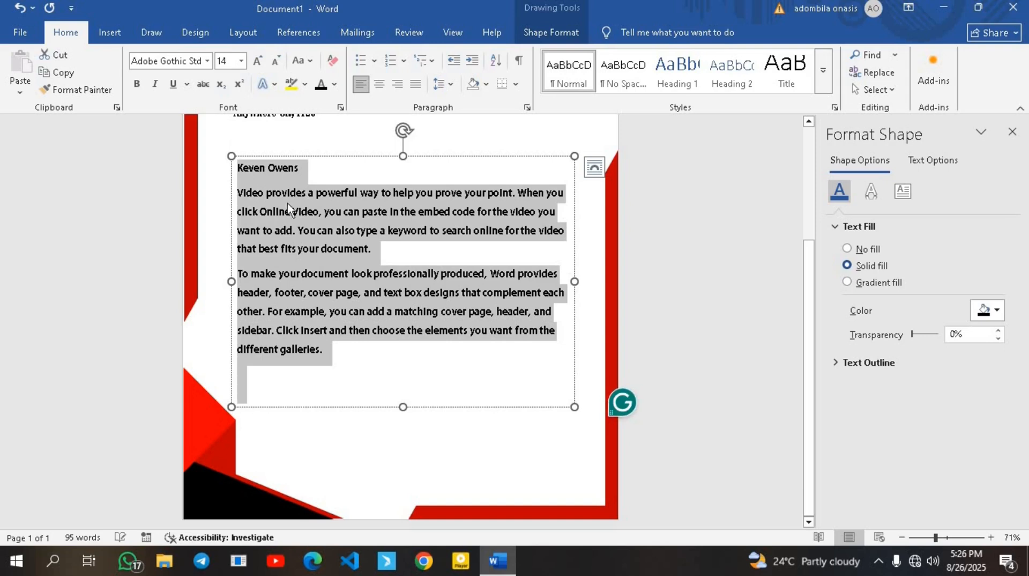
Format the recipient's name at the start of the letter body at size 16 in dark red.
{"action": "left_click", "coordinate": [294, 175]}
{"action": "left_click_drag", "start_coordinate": [301, 168], "coordinate": [201, 169]}
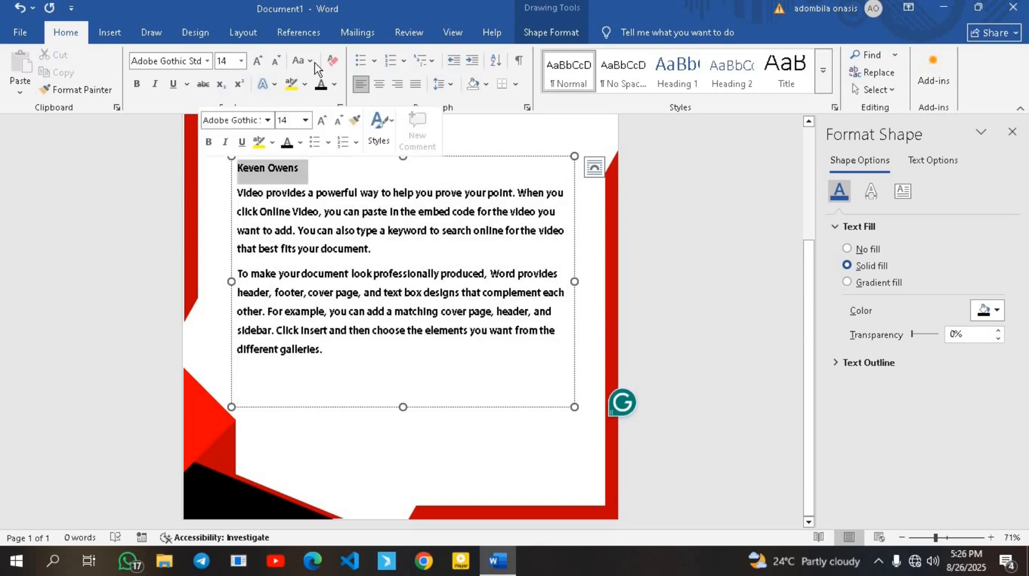
{"action": "left_click", "coordinate": [256, 61]}
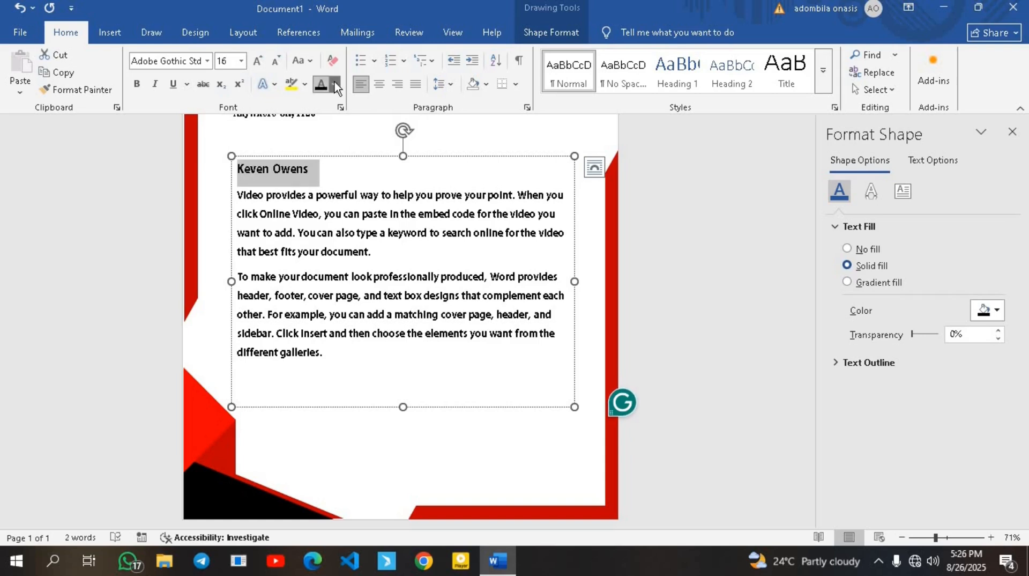
{"action": "left_click", "coordinate": [334, 84]}
{"action": "left_click", "coordinate": [324, 330]}
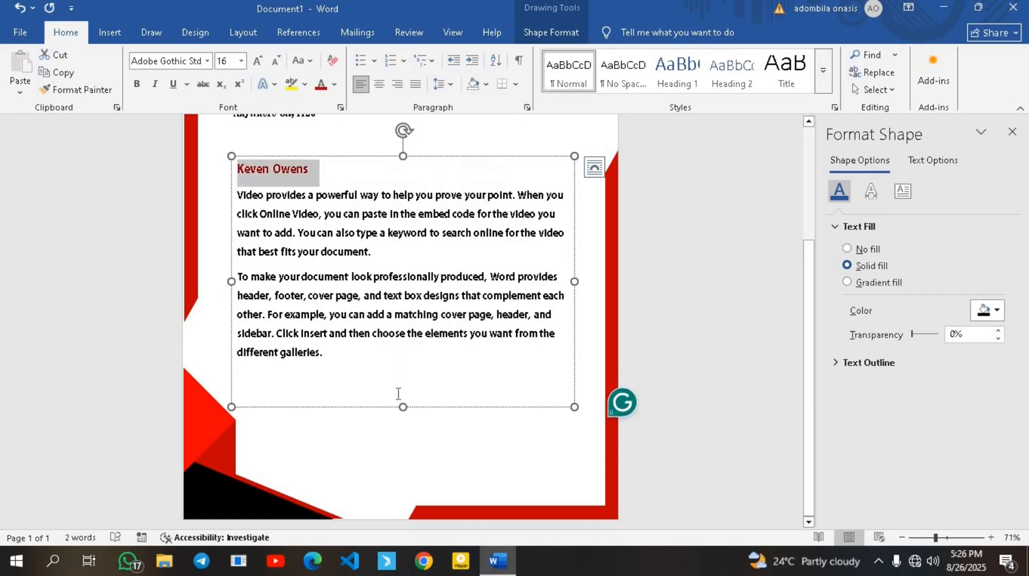
Reduce the body box's height to fit its text and move the box slightly up toward the recipient block.
{"action": "left_click_drag", "start_coordinate": [400, 406], "coordinate": [388, 368]}
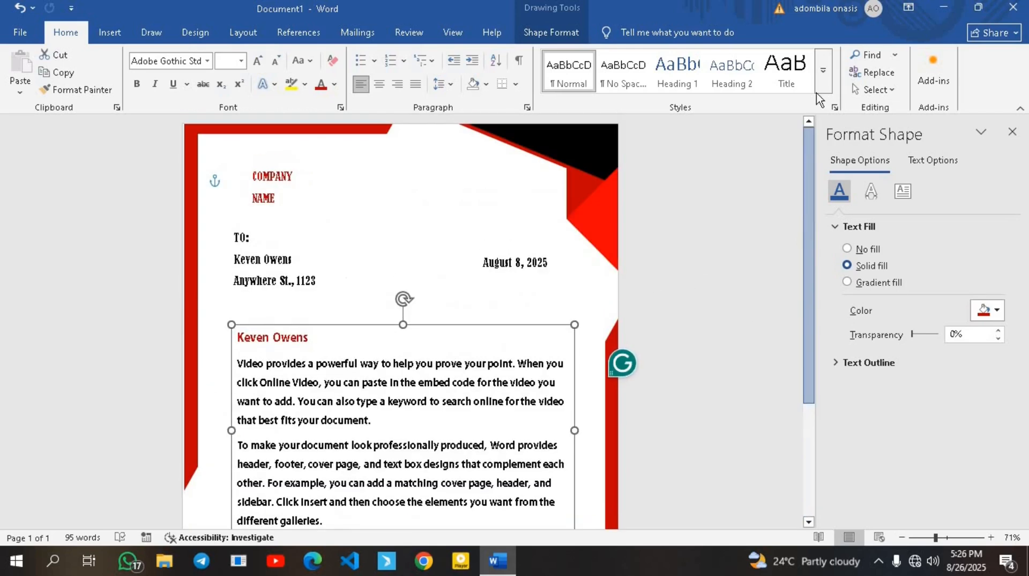
{"action": "scroll", "coordinate": [811, 272], "scroll_direction": "up", "scroll_amount": 3}
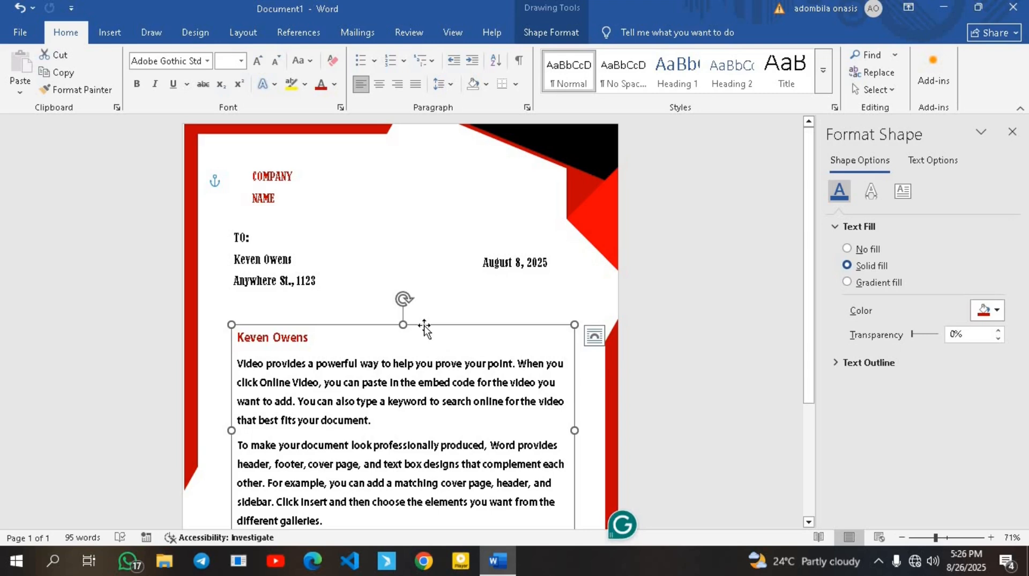
{"action": "left_click_drag", "start_coordinate": [423, 321], "coordinate": [424, 313]}
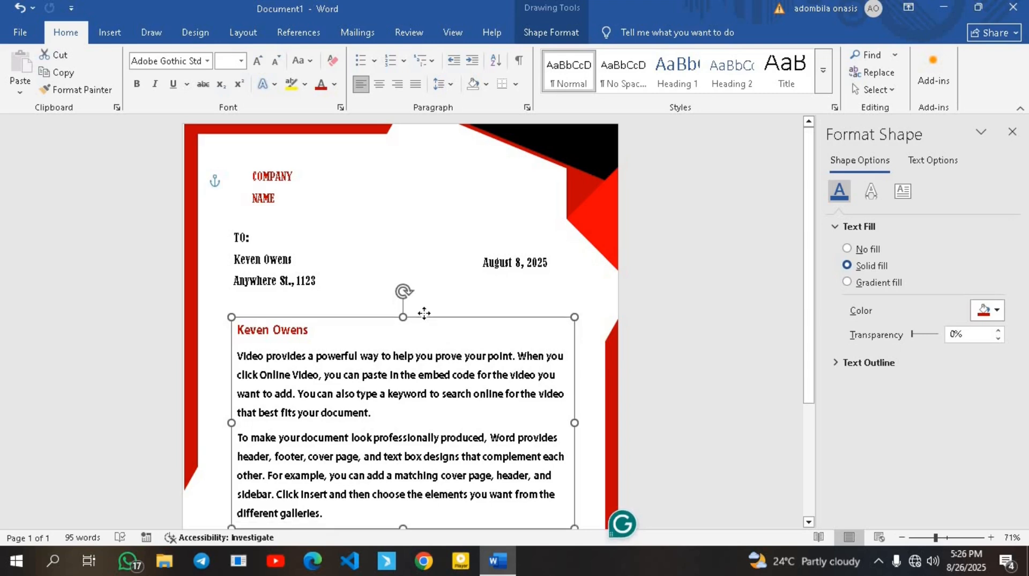
Duplicate the date text box below the letter body and replace the copy's text with "Regards".
{"action": "left_click", "coordinate": [525, 259]}
{"action": "left_click_drag", "start_coordinate": [524, 252], "coordinate": [448, 387], "text": "ctrl"}
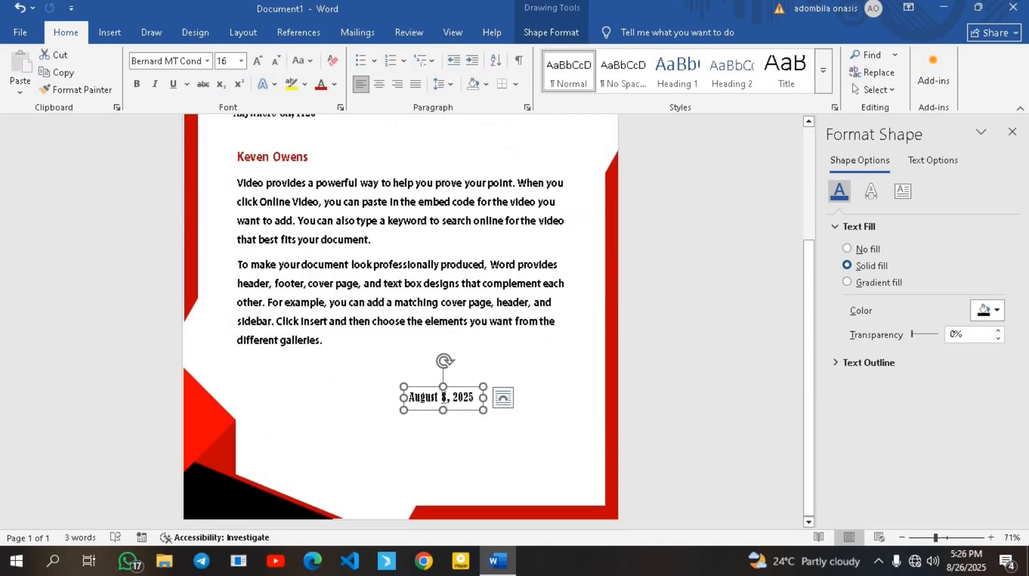
{"action": "triple_click", "coordinate": [443, 398]}
{"action": "type", "text": "Regards"}
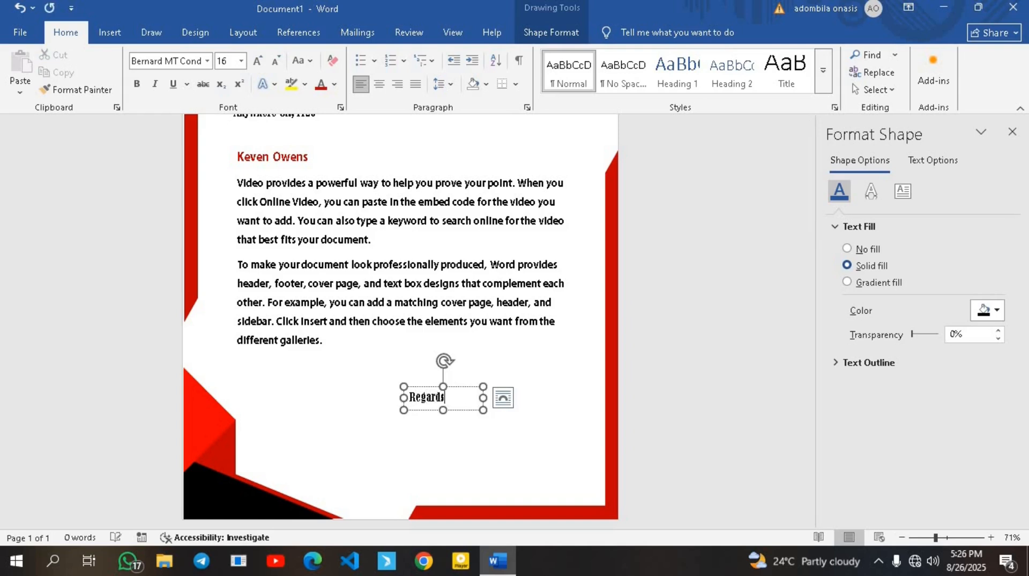
Set "Regards" in Calibri (Body) and place its narrowed box under the start of the letter body, with a duplicate below it.
{"action": "left_click_drag", "start_coordinate": [449, 399], "coordinate": [408, 397]}
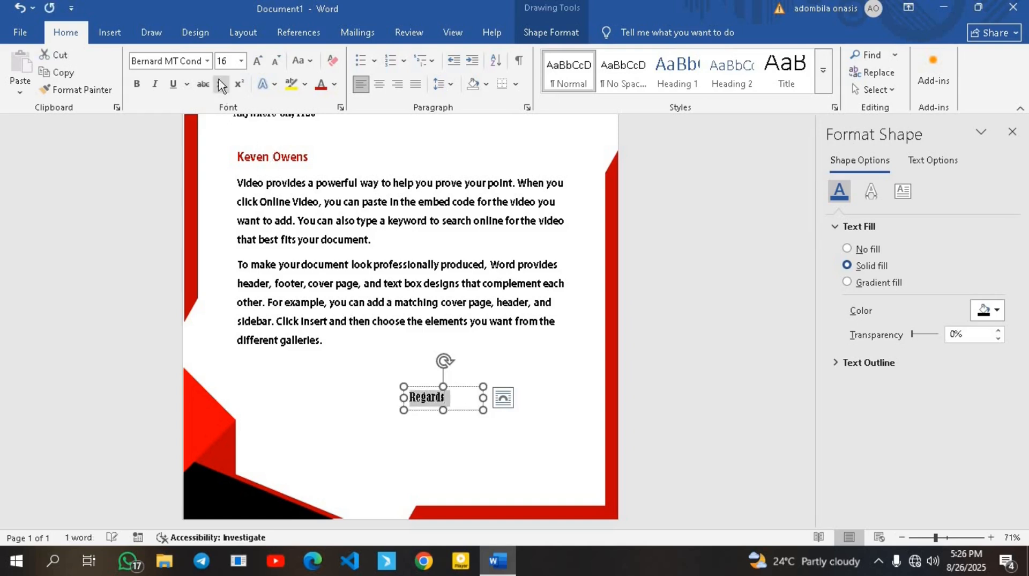
{"action": "left_click", "coordinate": [207, 61]}
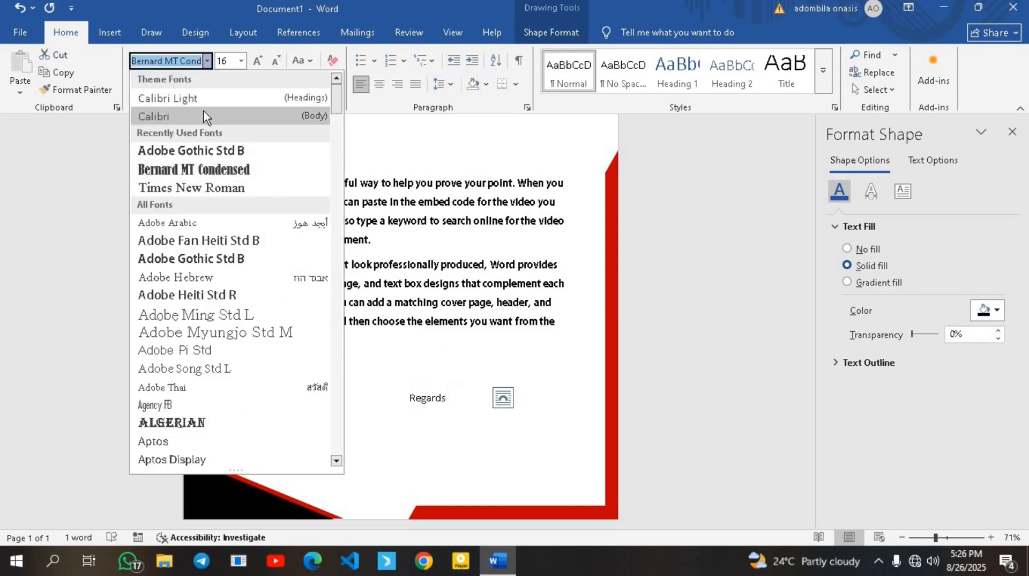
{"action": "left_click", "coordinate": [207, 116]}
{"action": "left_click_drag", "start_coordinate": [483, 399], "coordinate": [277, 399]}
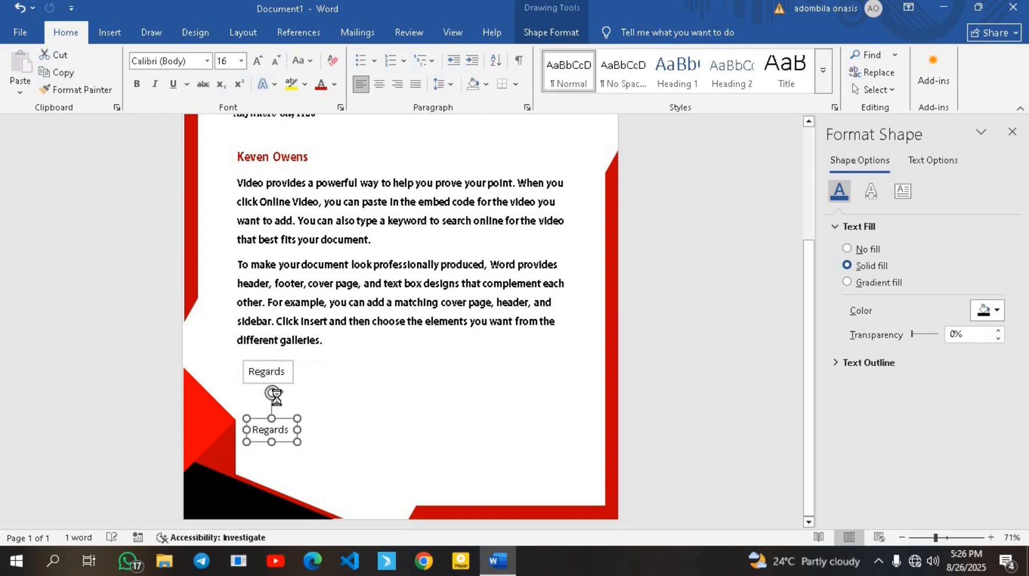
Widen the lower "Regards" duplicate and replace its text with "Name Surname".
{"action": "left_click_drag", "start_coordinate": [297, 430], "coordinate": [395, 430]}
{"action": "left_click", "coordinate": [307, 424]}
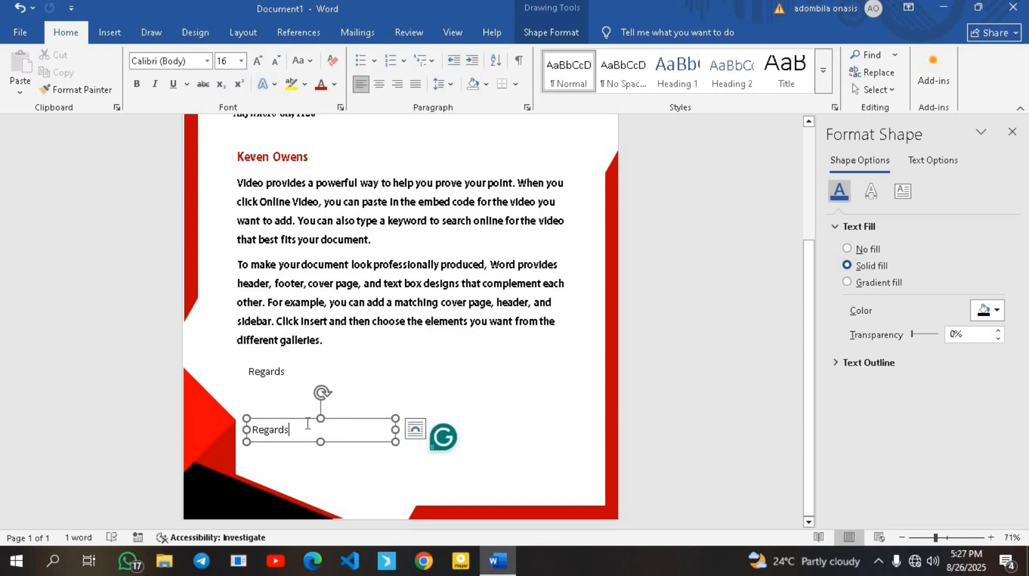
{"action": "key", "text": "ctrl+a"}
{"action": "type", "text": "N"}
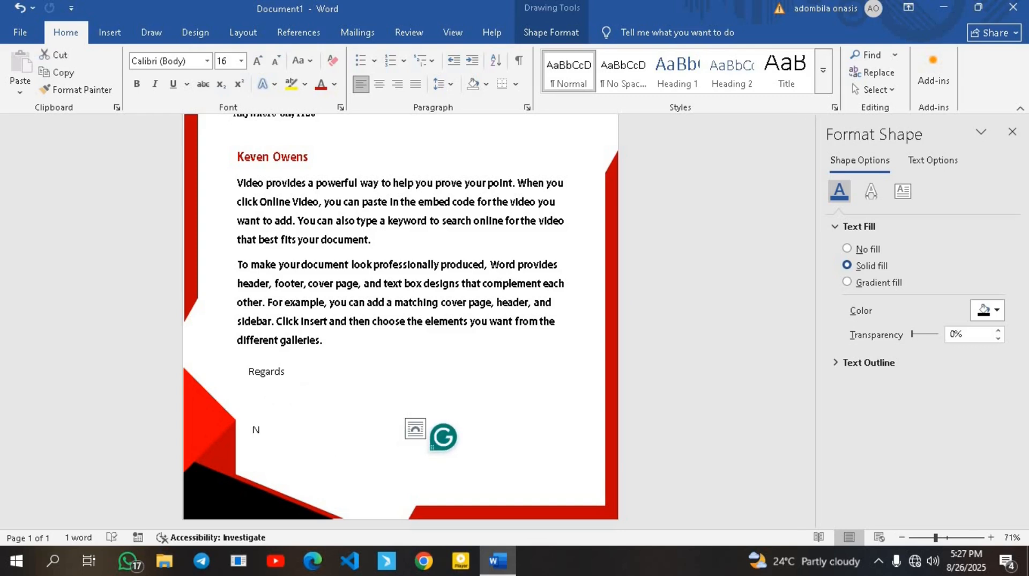
{"action": "type", "text": "ame Sur"}
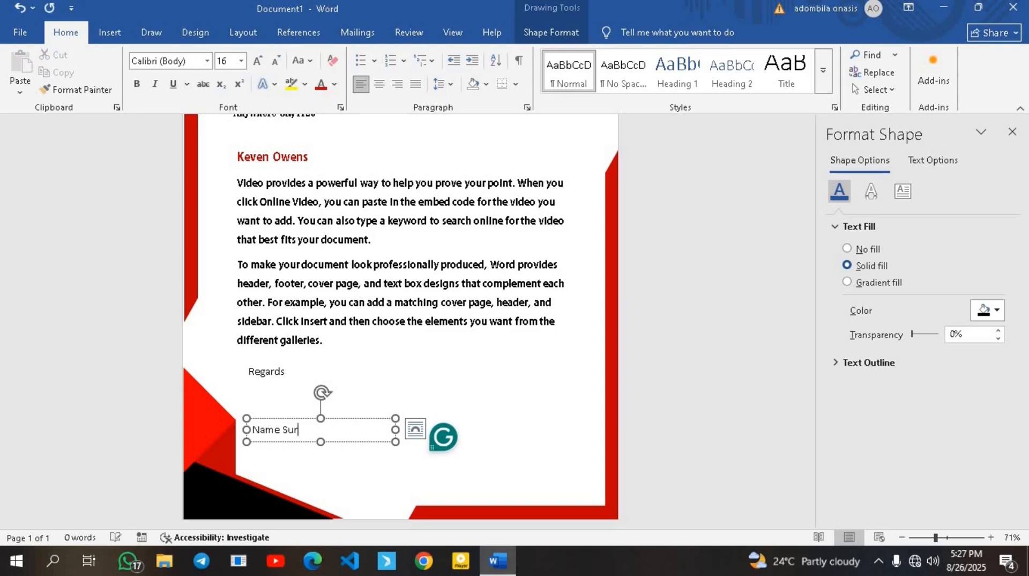
{"action": "type", "text": "name"}
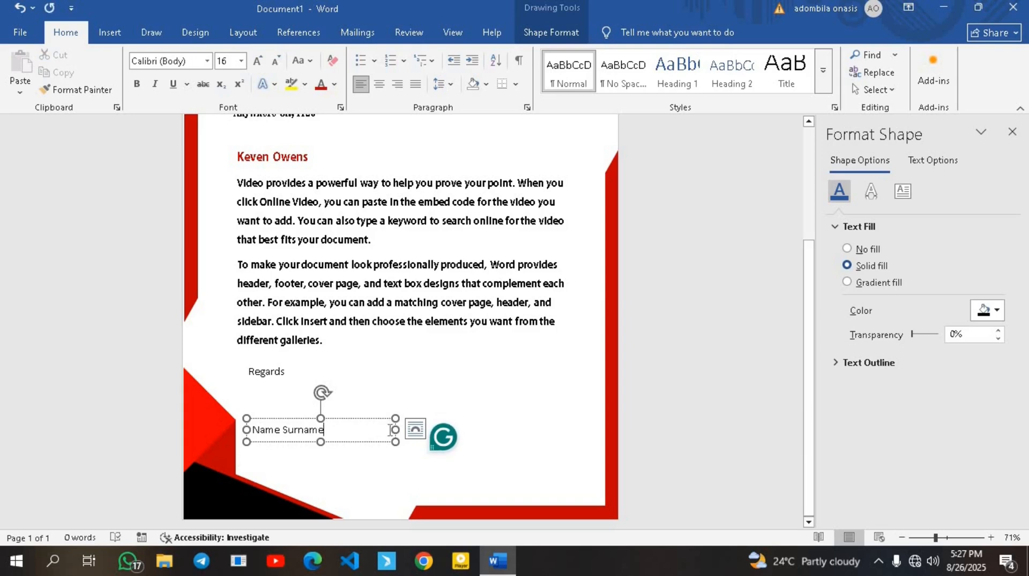
Narrow the "Name Surname" box to fit its text and make the text bold.
{"action": "left_click_drag", "start_coordinate": [396, 429], "coordinate": [339, 426]}
{"action": "triple_click", "coordinate": [328, 436]}
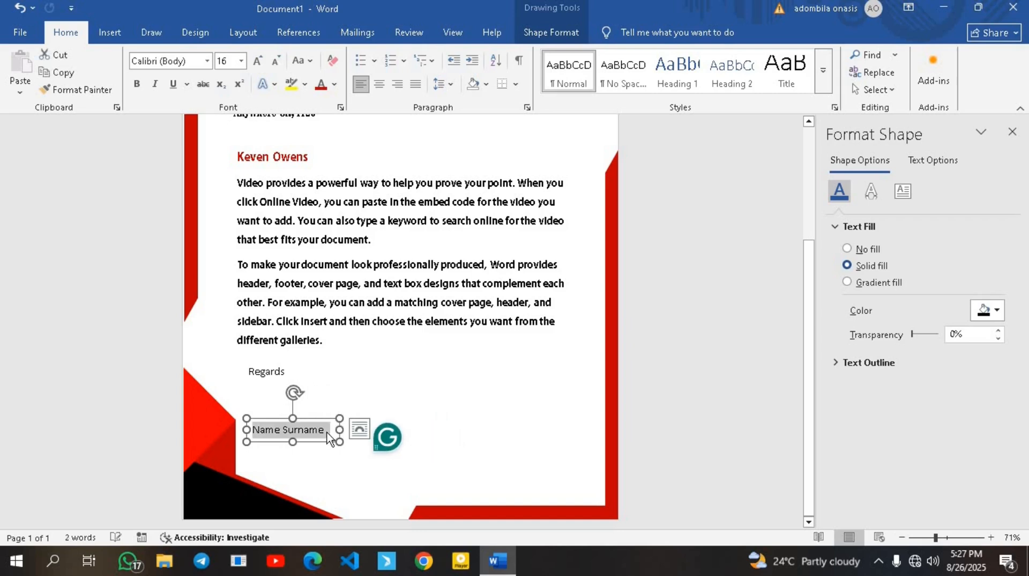
{"action": "key", "text": "ctrl+b"}
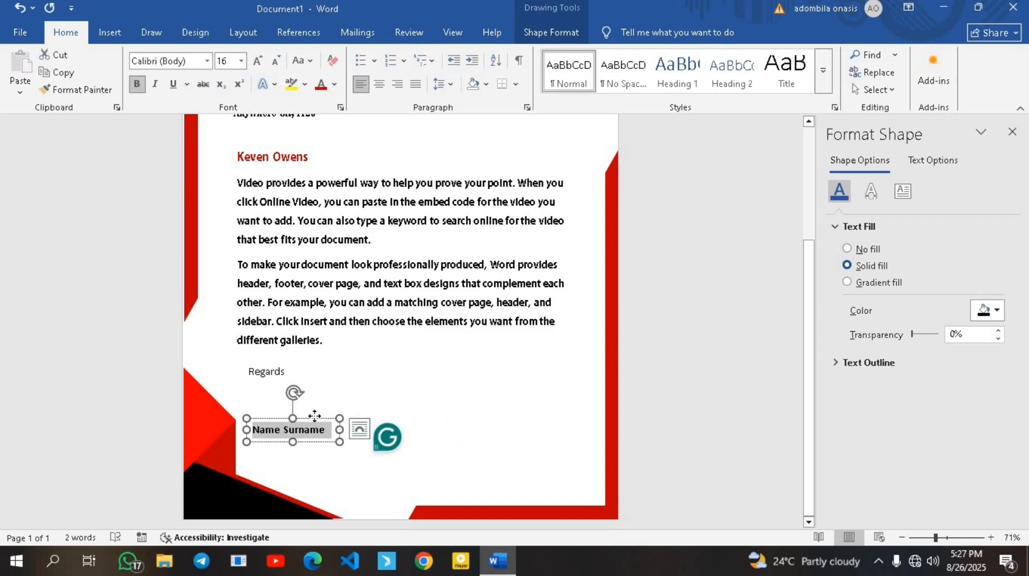
Duplicate the "Name Surname" box directly below it, replace the copy's text with "General Manager" and widen the box to fit.
{"action": "left_click_drag", "start_coordinate": [314, 414], "coordinate": [305, 474]}
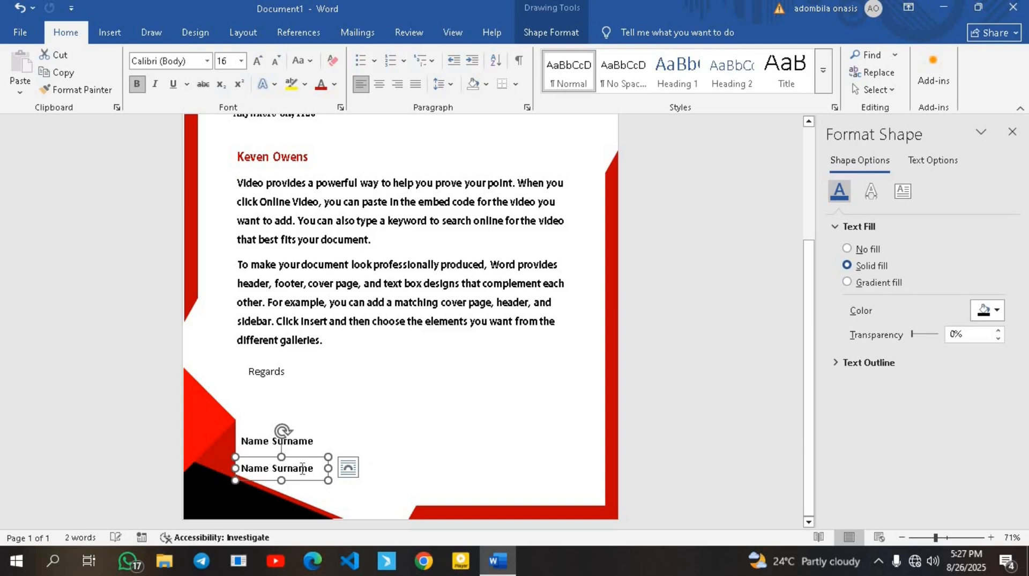
{"action": "triple_click", "coordinate": [302, 469]}
{"action": "key", "text": "Delete"}
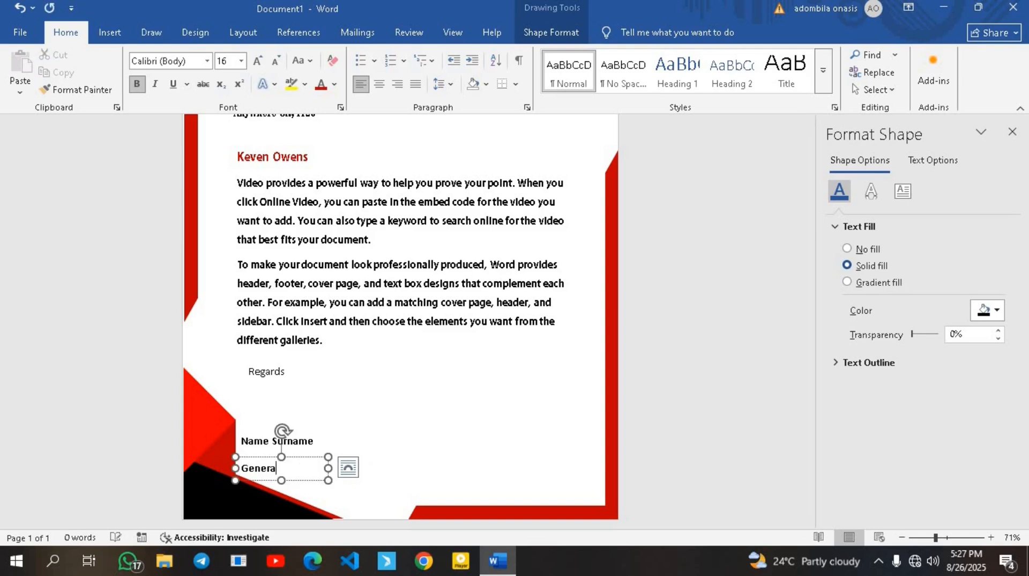
{"action": "type", "text": "General Man"}
{"action": "key", "text": "BackSpace"}
{"action": "key", "text": "BackSpace"}
{"action": "key", "text": "BackSpace"}
{"action": "key", "text": "BackSpace"}
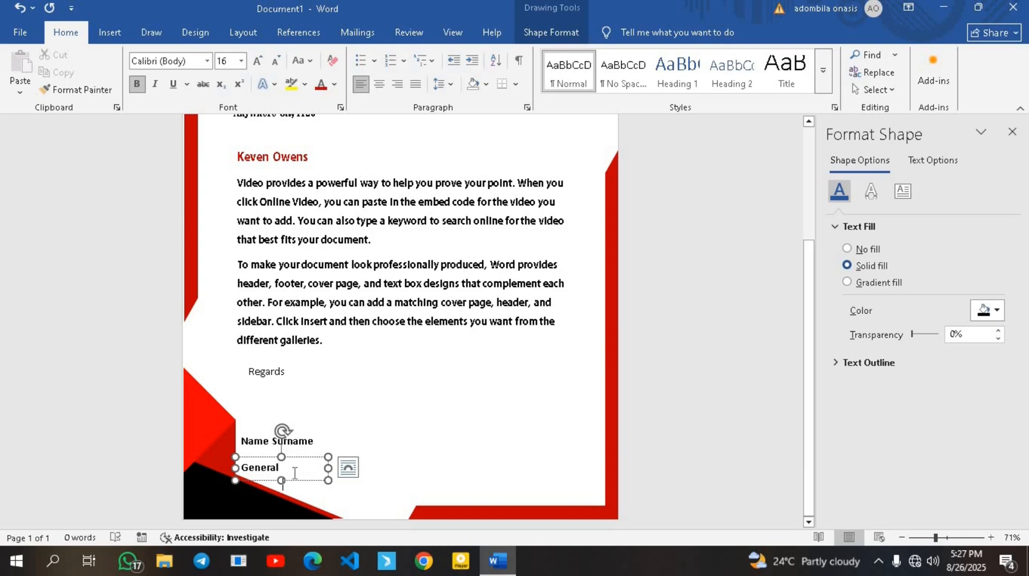
{"action": "mouse_move", "coordinate": [330, 468]}
{"action": "left_mouse_down"}
{"action": "mouse_move", "coordinate": [346, 468]}
{"action": "mouse_move", "coordinate": [334, 469]}
{"action": "left_mouse_up"}
Change the font color of "General Manager" to gray.
{"action": "triple_click", "coordinate": [328, 470]}
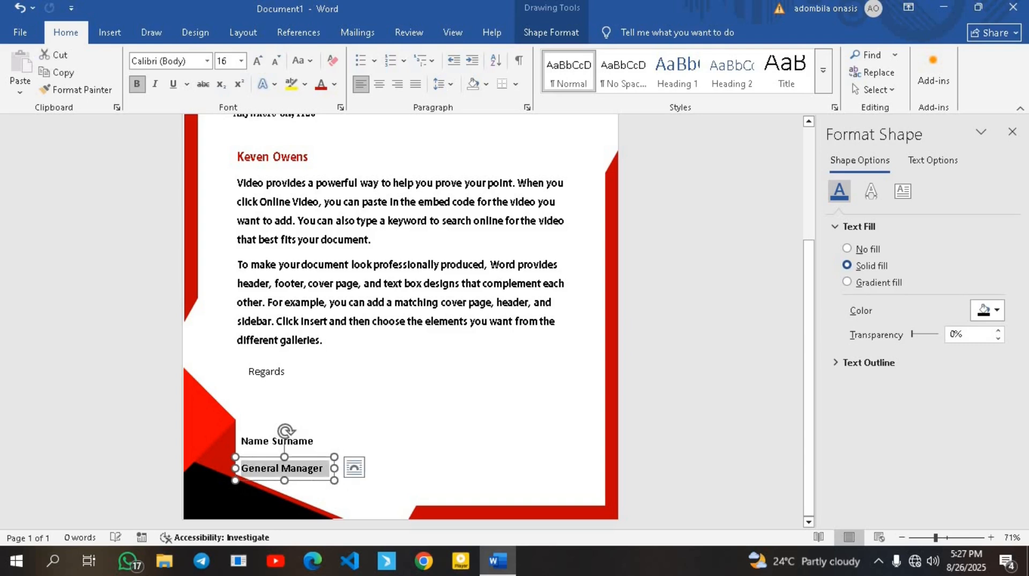
{"action": "left_click", "coordinate": [334, 84]}
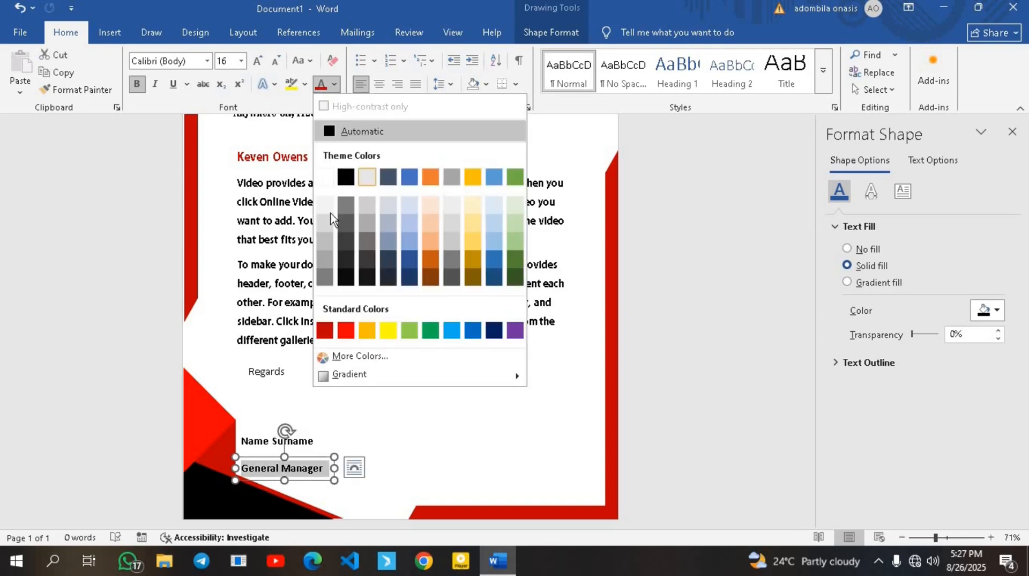
{"action": "left_click", "coordinate": [327, 259]}
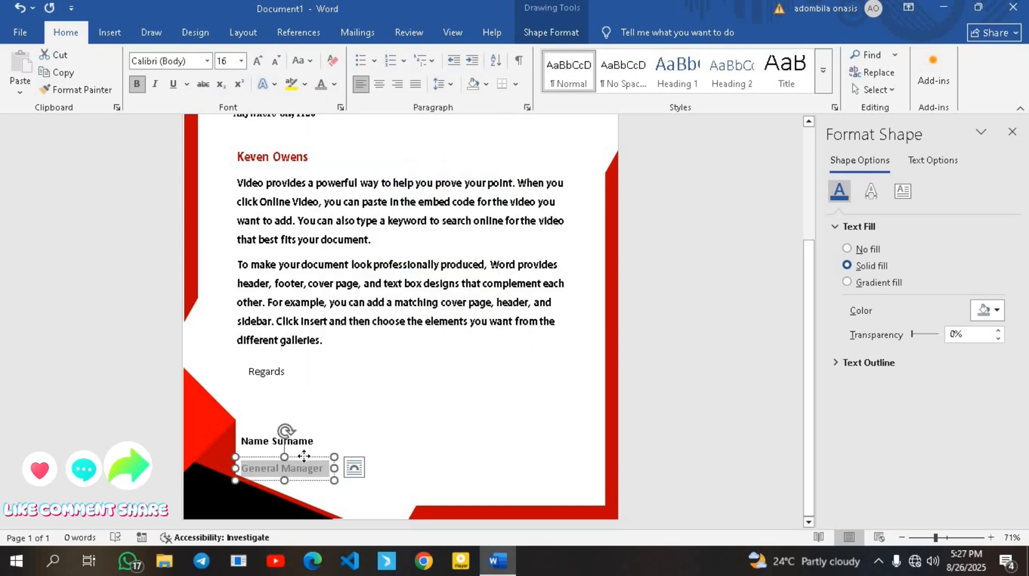
Move the "Name Surname" box down close to "General Manager" and shift the "Regards" box slightly down and to the right.
{"action": "mouse_move", "coordinate": [304, 456]}
{"action": "left_mouse_down"}
{"action": "mouse_move", "coordinate": [308, 434]}
{"action": "mouse_move", "coordinate": [315, 441]}
{"action": "left_mouse_up"}
{"action": "left_click", "coordinate": [308, 439]}
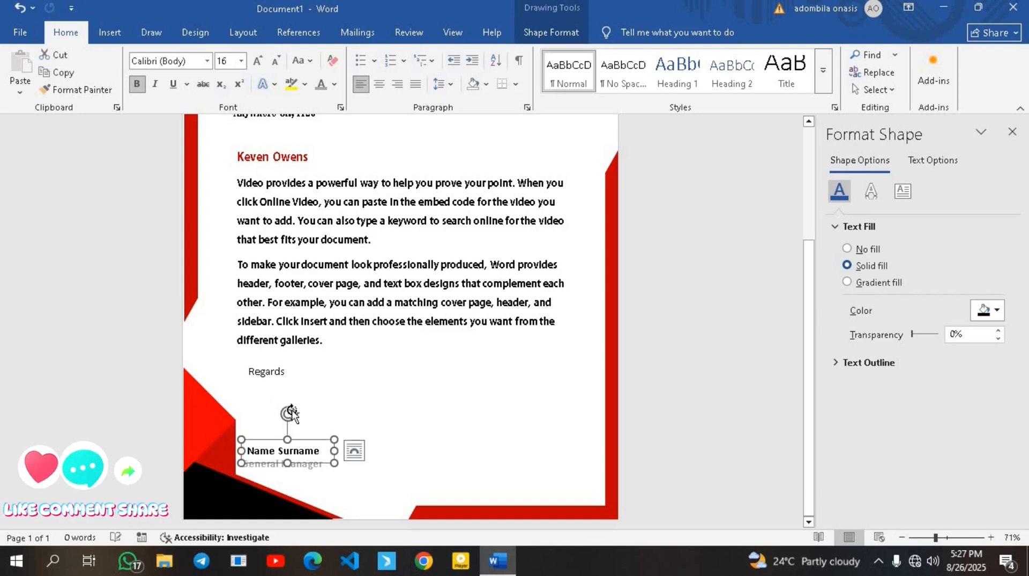
{"action": "left_click", "coordinate": [276, 377]}
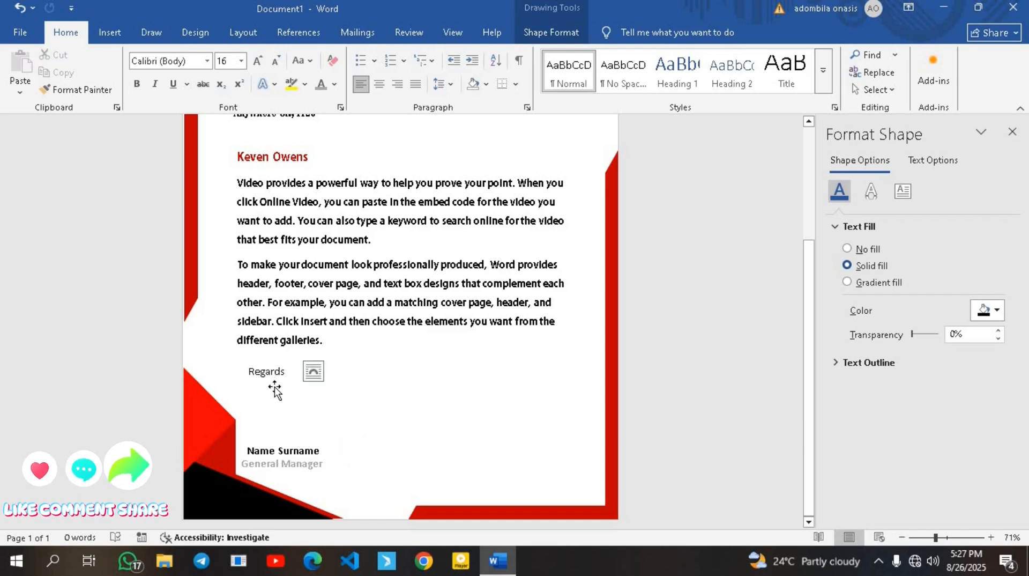
{"action": "left_click", "coordinate": [276, 382]}
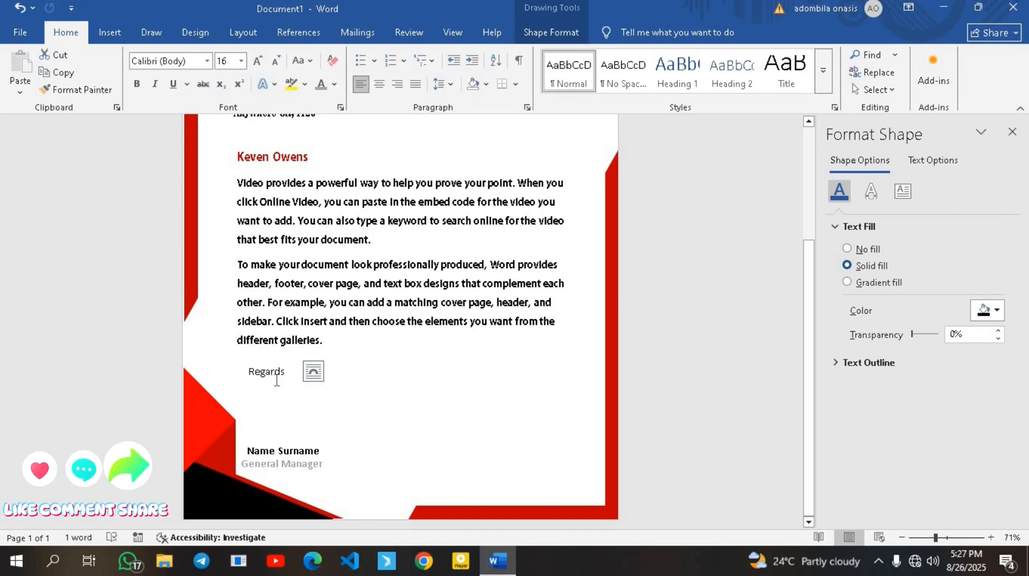
{"action": "mouse_move", "coordinate": [272, 381]}
{"action": "left_mouse_down"}
{"action": "mouse_move", "coordinate": [284, 401]}
{"action": "mouse_move", "coordinate": [285, 390]}
{"action": "left_mouse_up"}
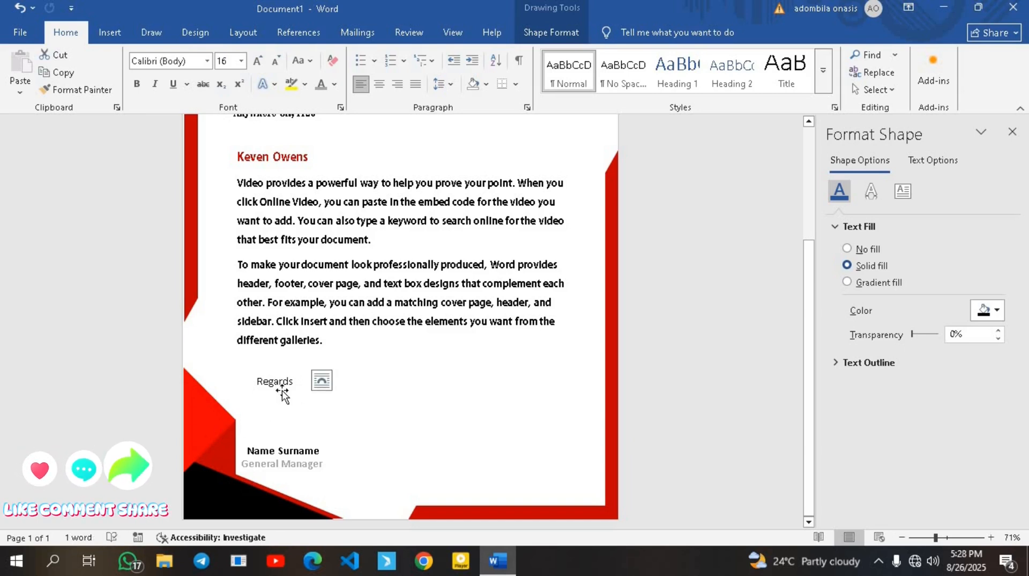
Duplicate the "Regards" box to the page's lower right corner, replace its text with the placeholder phone number and widen the box.
{"action": "left_click_drag", "start_coordinate": [283, 396], "coordinate": [515, 443]}
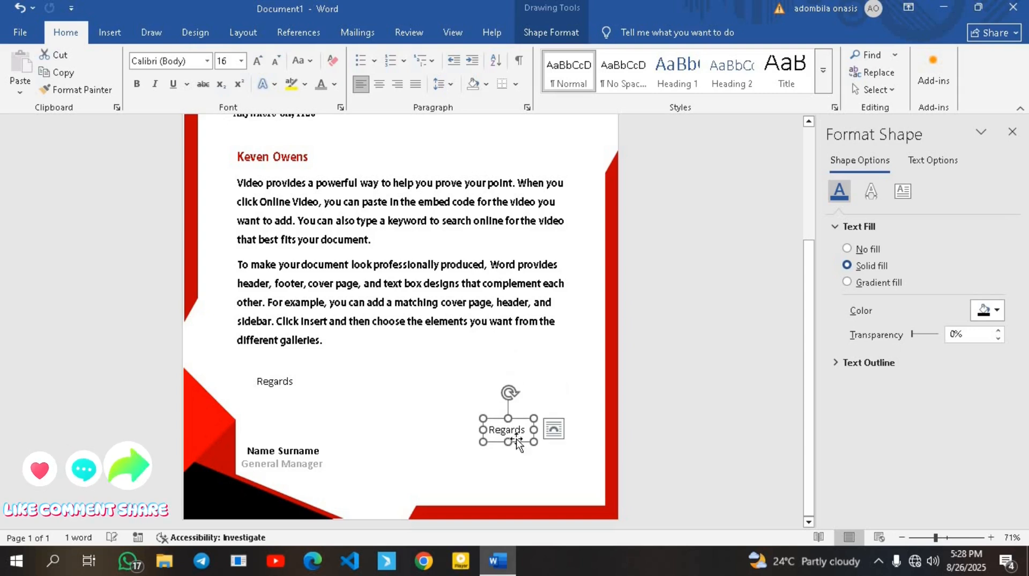
{"action": "double_click", "coordinate": [517, 433]}
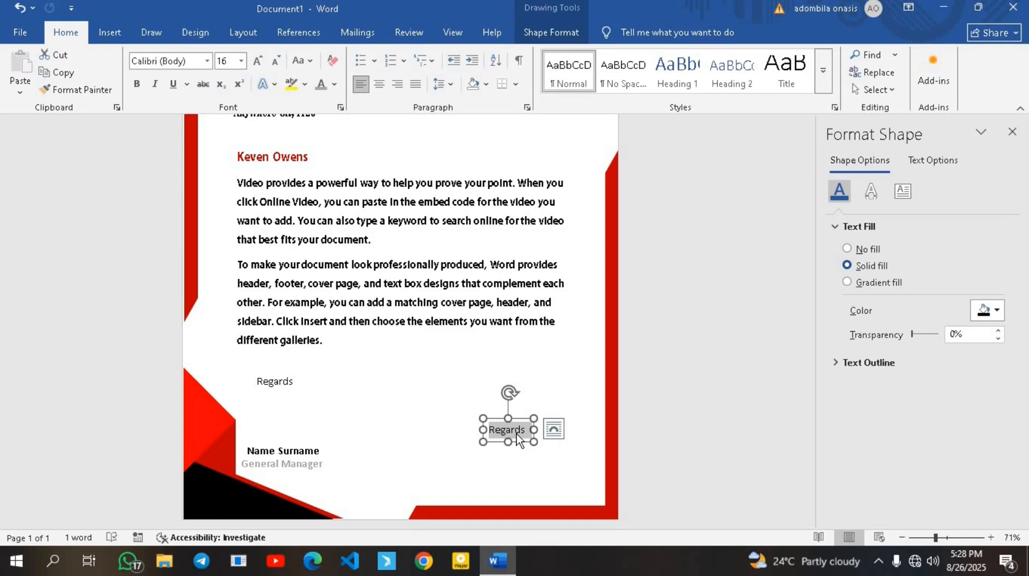
{"action": "key", "text": "Delete"}
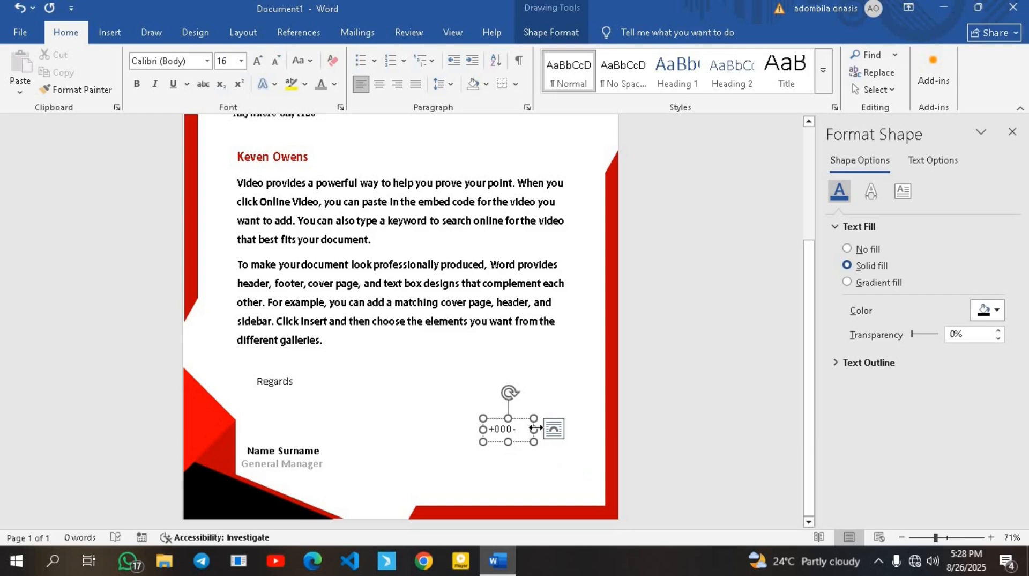
{"action": "left_click_drag", "start_coordinate": [535, 428], "coordinate": [568, 428]}
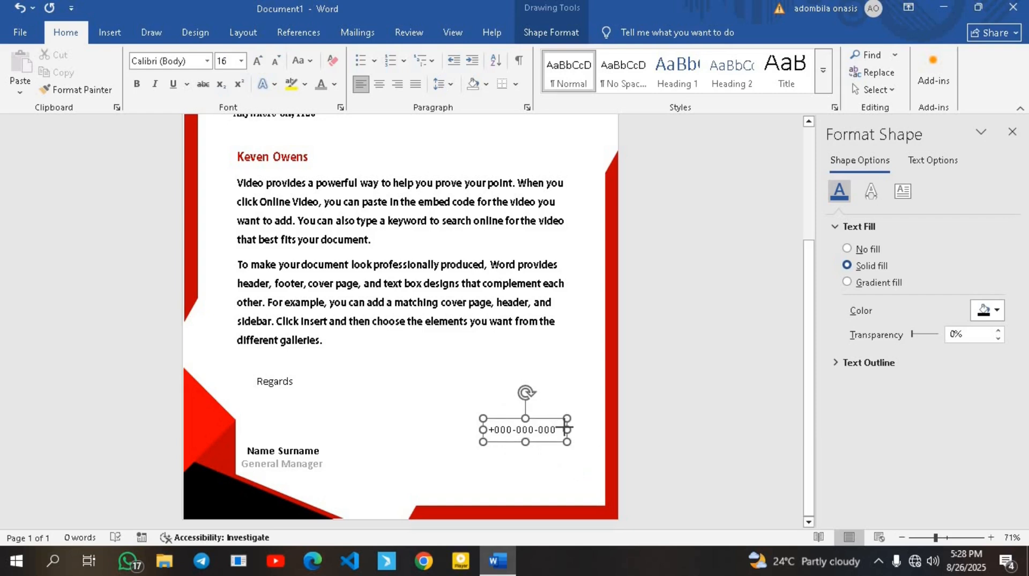
Set the font size of the phone number text to 14.
{"action": "triple_click", "coordinate": [552, 431]}
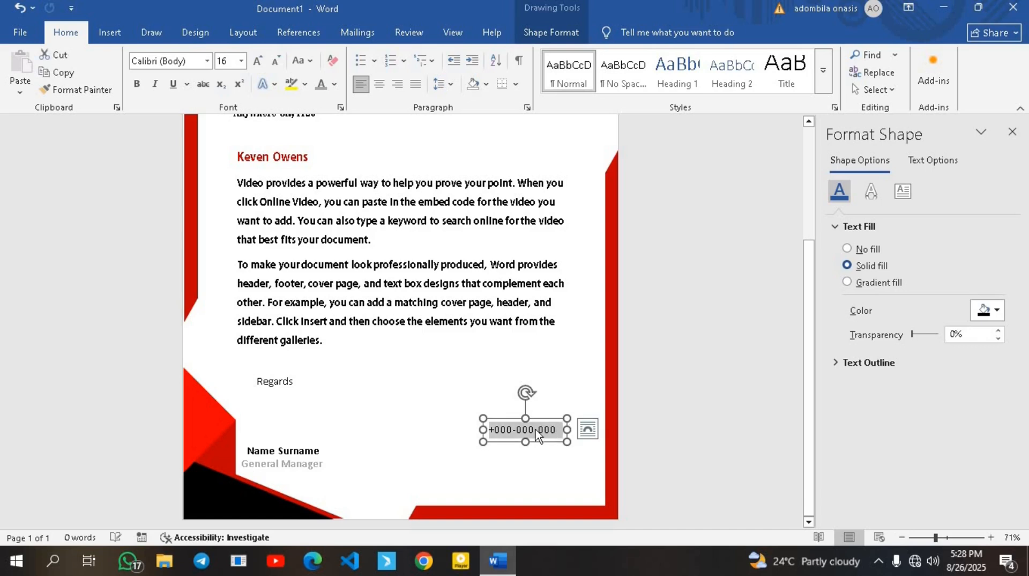
{"action": "left_click", "coordinate": [242, 63]}
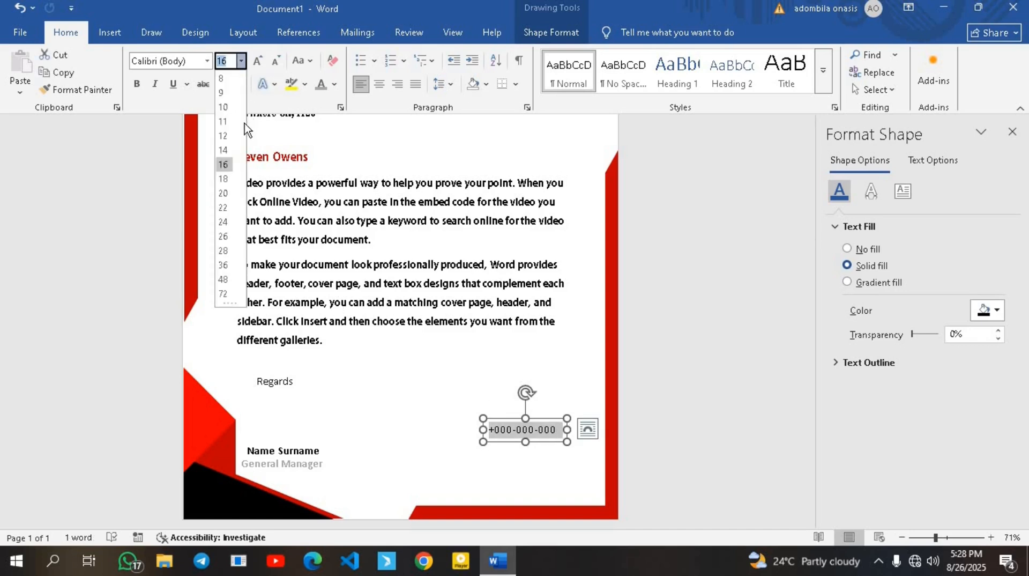
{"action": "left_click", "coordinate": [224, 151]}
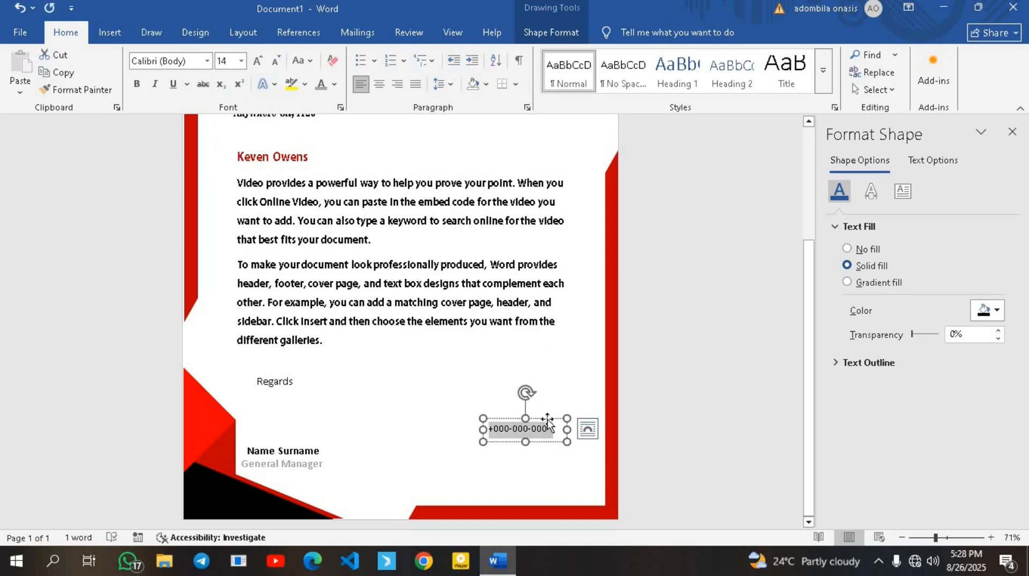
Duplicate the phone number box directly below it and replace the copy's text with the placeholder street address.
{"action": "left_click_drag", "start_coordinate": [547, 418], "coordinate": [557, 463]}
{"action": "triple_click", "coordinate": [558, 463]}
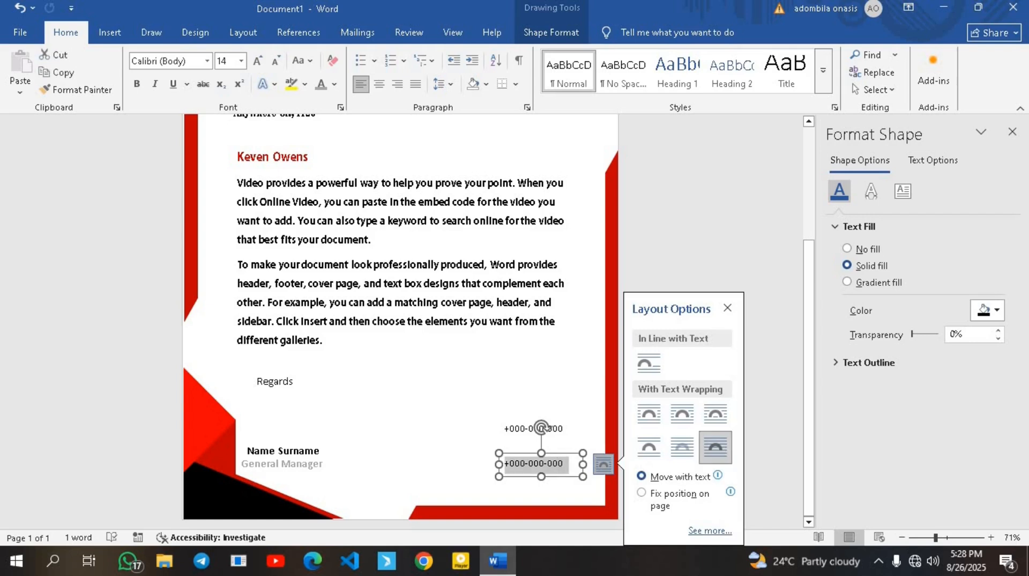
{"action": "type", "text": "Anywhere St.,"}
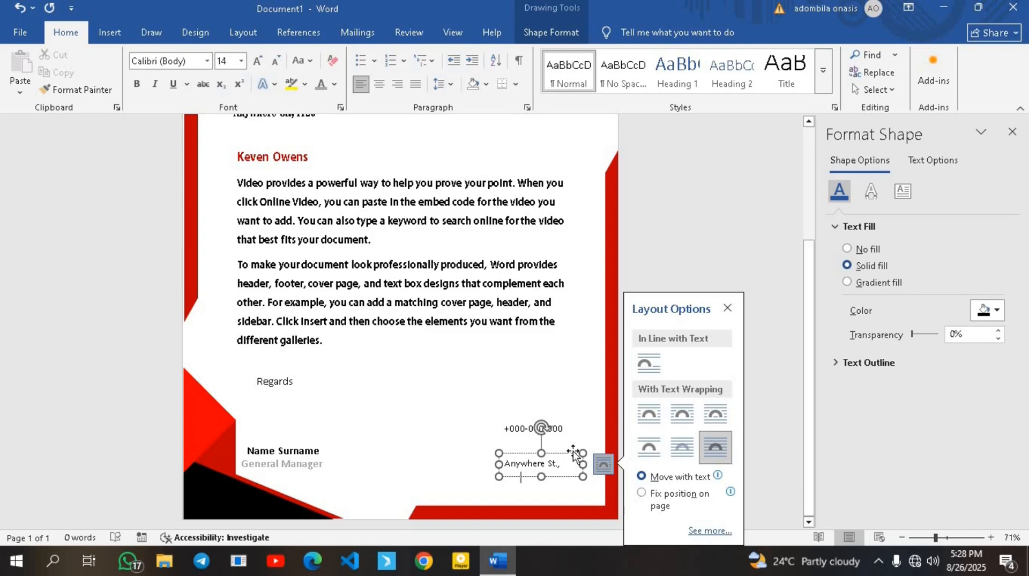
Duplicate the street address box below it, replace the copy's text with the company's placeholder e-mail and widen the box to fit.
{"action": "left_click_drag", "start_coordinate": [583, 463], "coordinate": [578, 498]}
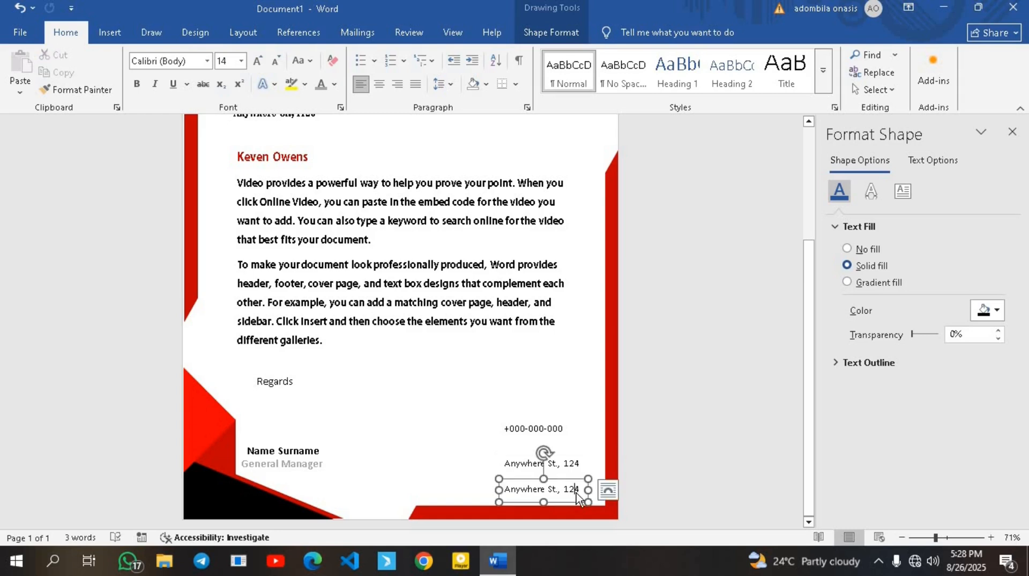
{"action": "triple_click", "coordinate": [577, 493]}
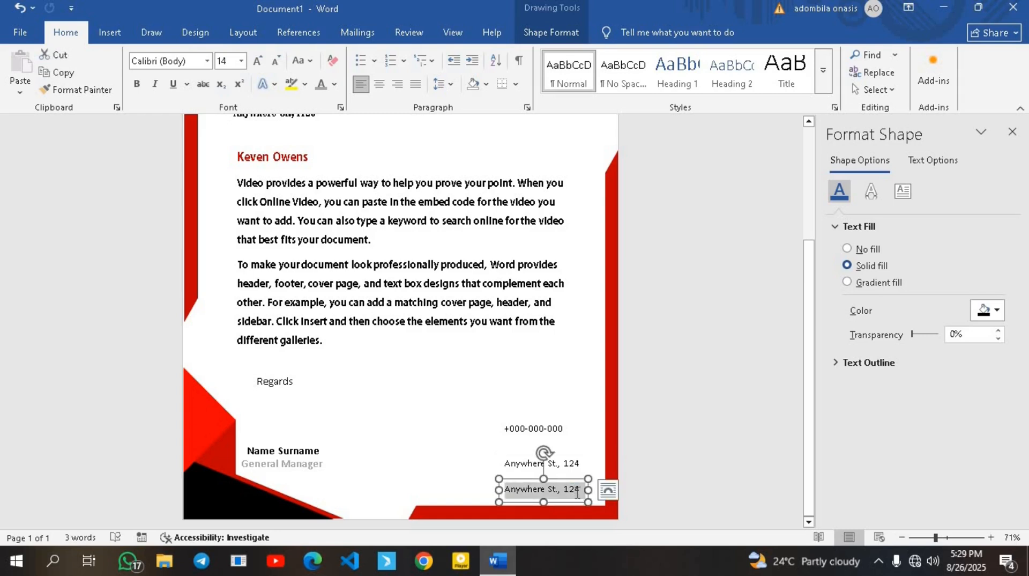
{"action": "type", "text": "coman"}
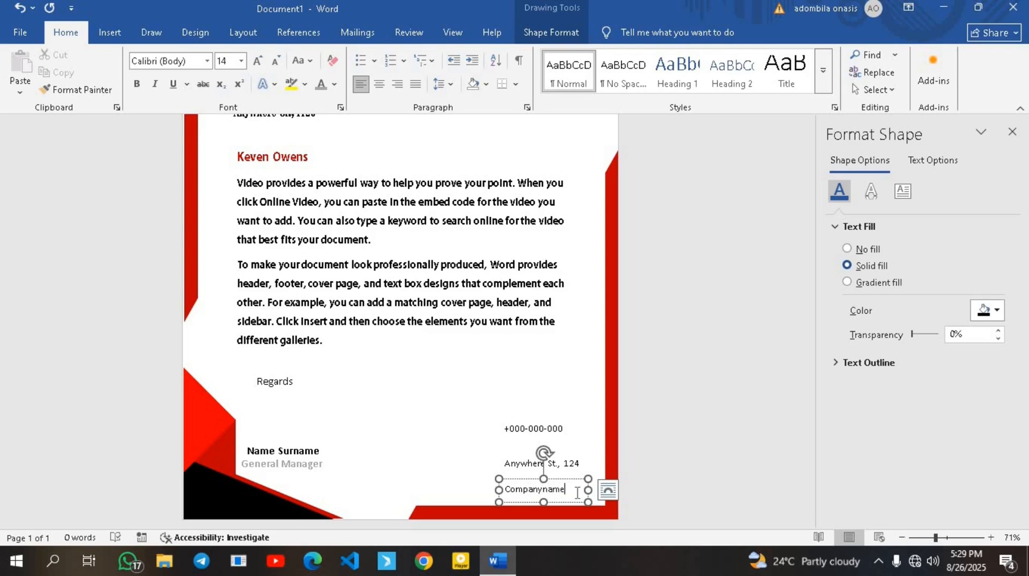
{"action": "type", "text": "@g"}
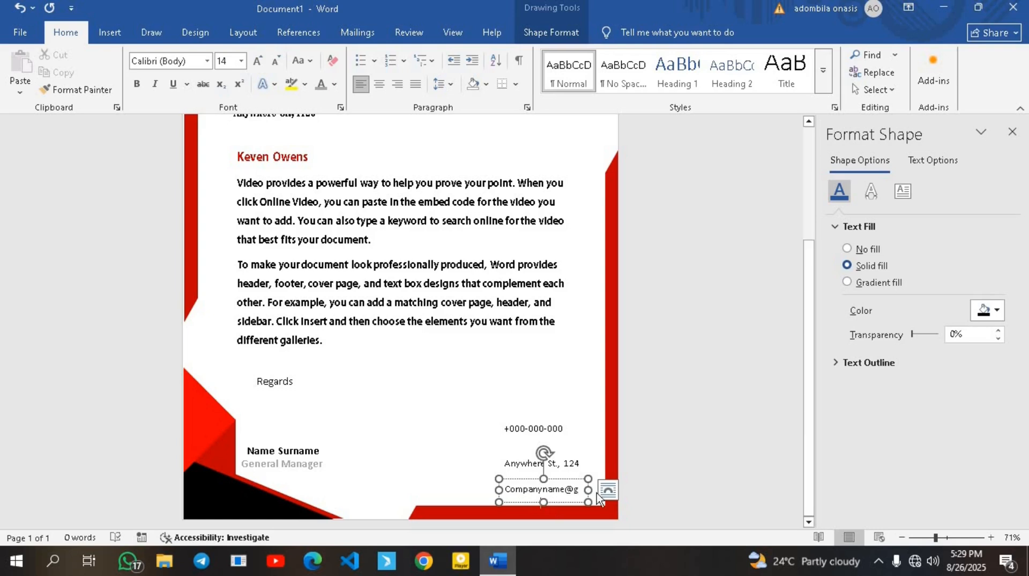
{"action": "mouse_move", "coordinate": [589, 490]}
{"action": "left_mouse_down"}
{"action": "mouse_move", "coordinate": [621, 485]}
{"action": "mouse_move", "coordinate": [541, 475]}
{"action": "mouse_move", "coordinate": [594, 486]}
{"action": "left_mouse_up"}
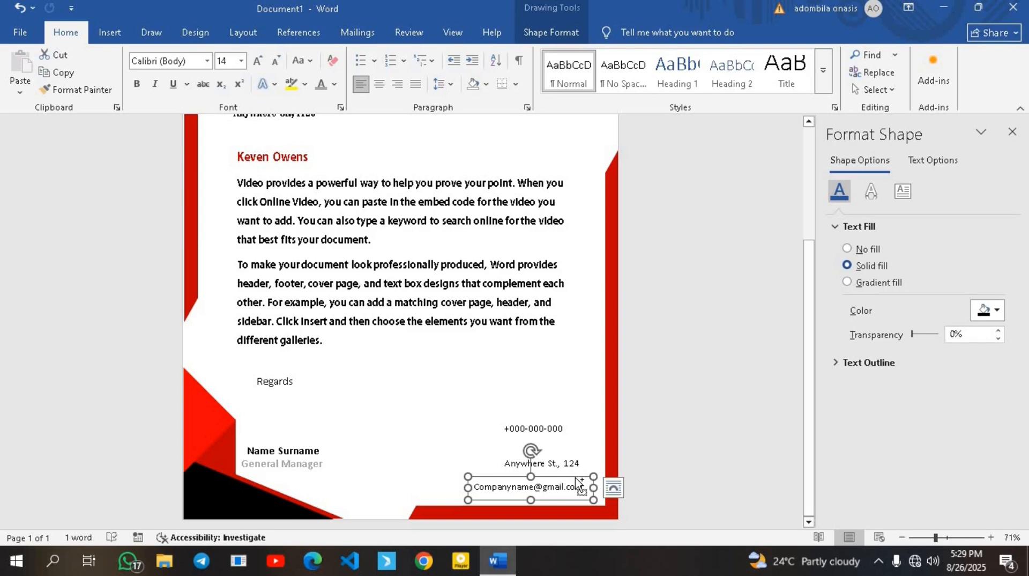
Duplicate the e-mail box and move the copy up beside the "COMPANY NAME" heading.
{"action": "left_click", "coordinate": [579, 486], "text": "ctrl"}
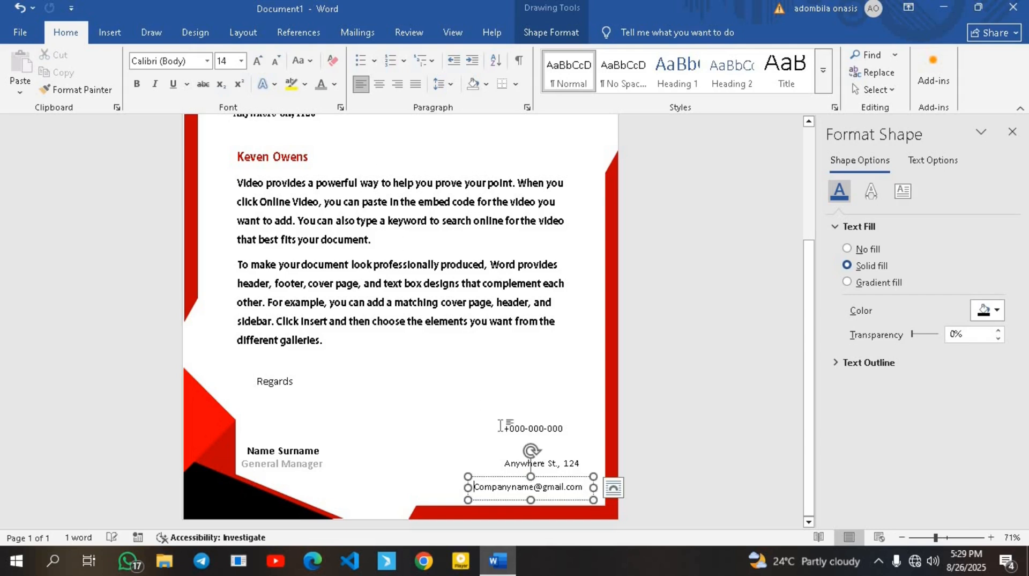
{"action": "left_click_drag", "start_coordinate": [505, 486], "coordinate": [411, 138]}
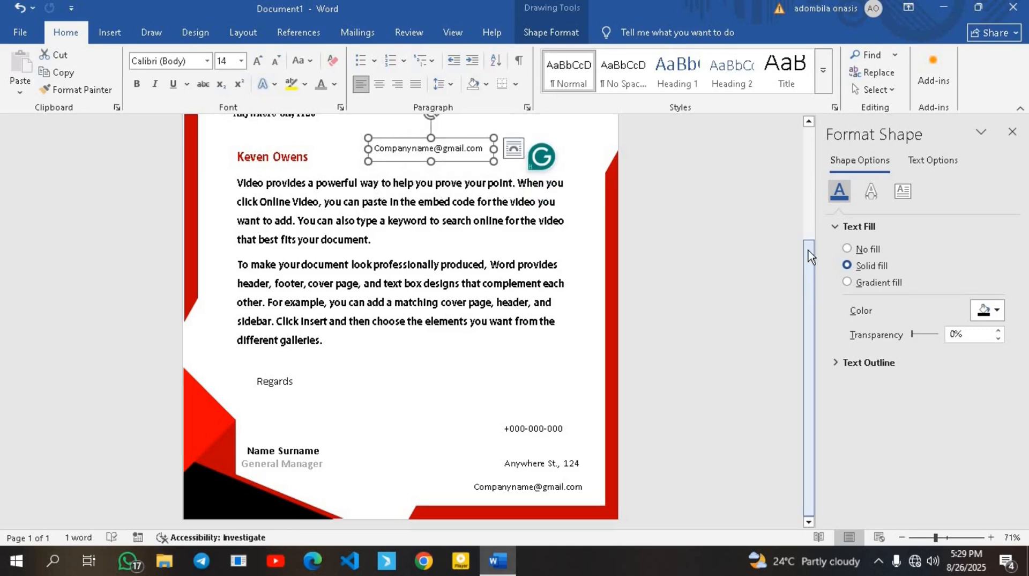
{"action": "left_click_drag", "start_coordinate": [810, 256], "coordinate": [804, 140]}
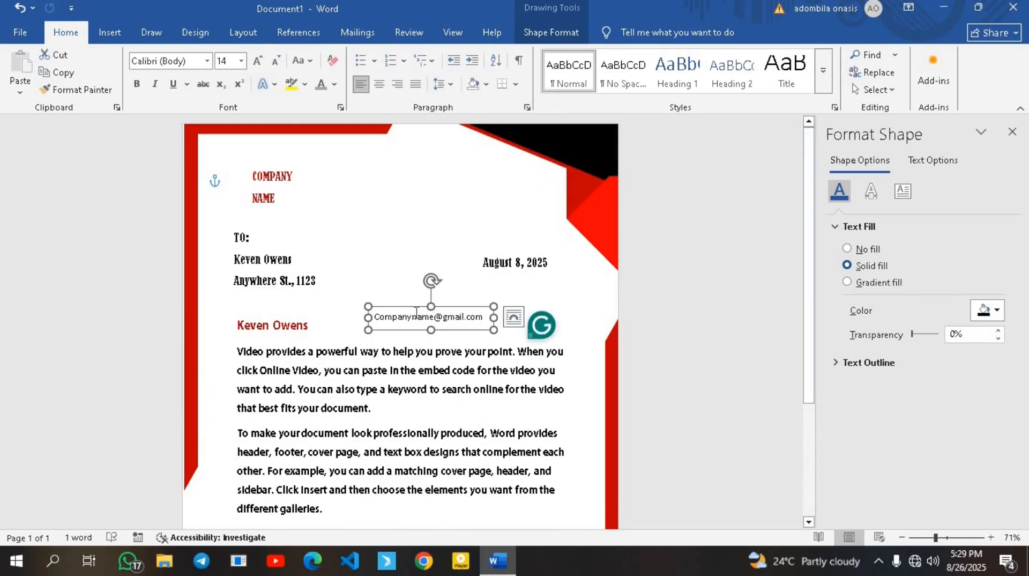
{"action": "left_click_drag", "start_coordinate": [414, 311], "coordinate": [315, 195]}
Clear the text of the copied box beside the heading and make the box narrower and taller.
{"action": "triple_click", "coordinate": [320, 206]}
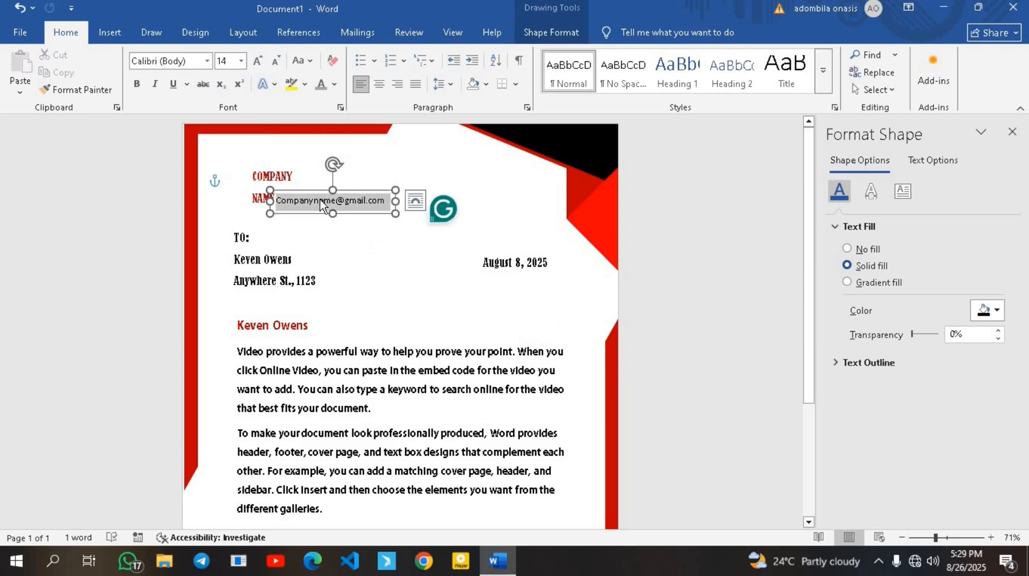
{"action": "key", "text": "Delete"}
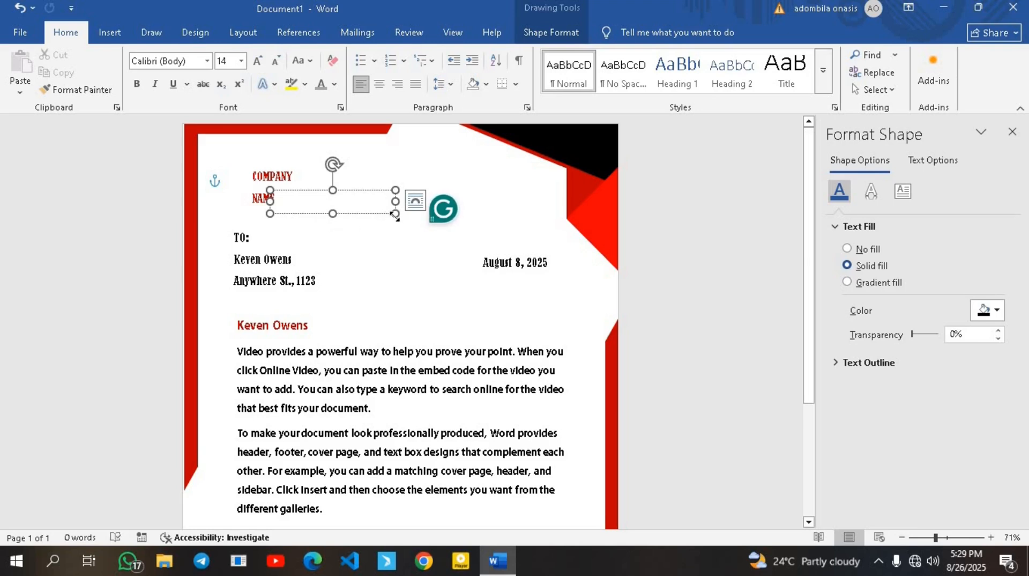
{"action": "left_click_drag", "start_coordinate": [395, 213], "coordinate": [334, 234]}
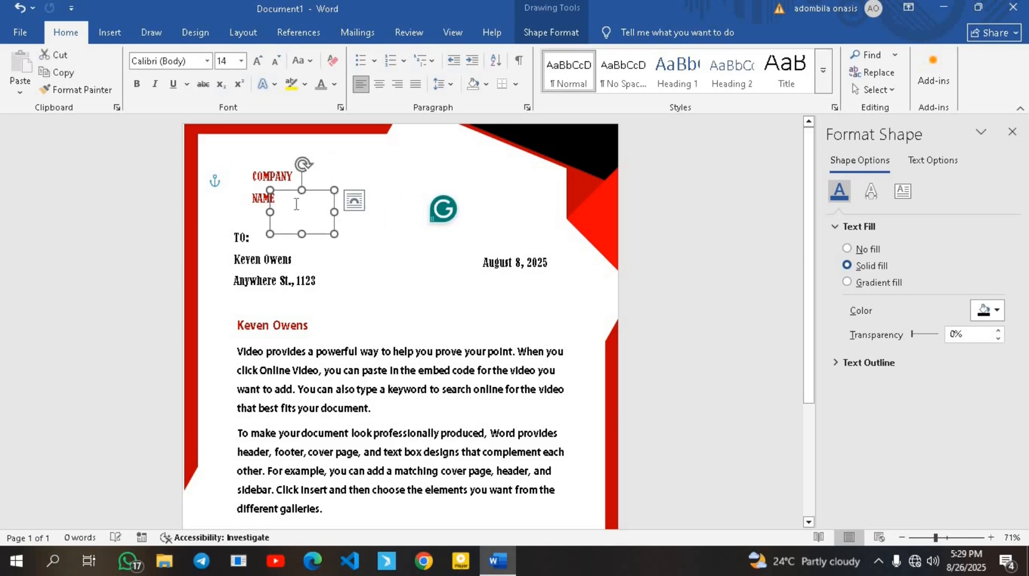
Insert the picture abstract-isometric-logo-design-free-logo.jpg from the device's Pictures folder into the empty box beside the heading.
{"action": "left_click", "coordinate": [296, 204]}
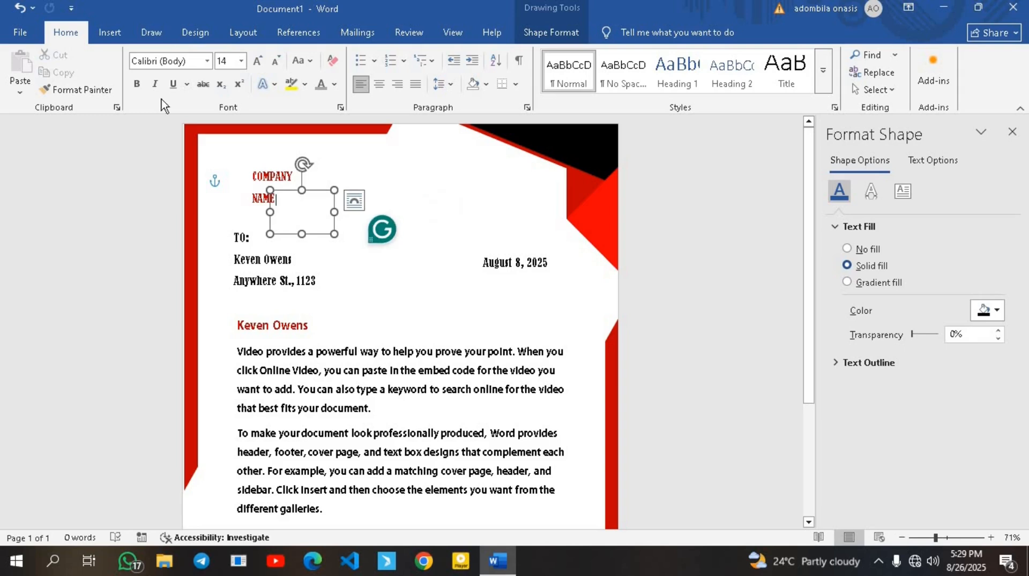
{"action": "left_click", "coordinate": [107, 31]}
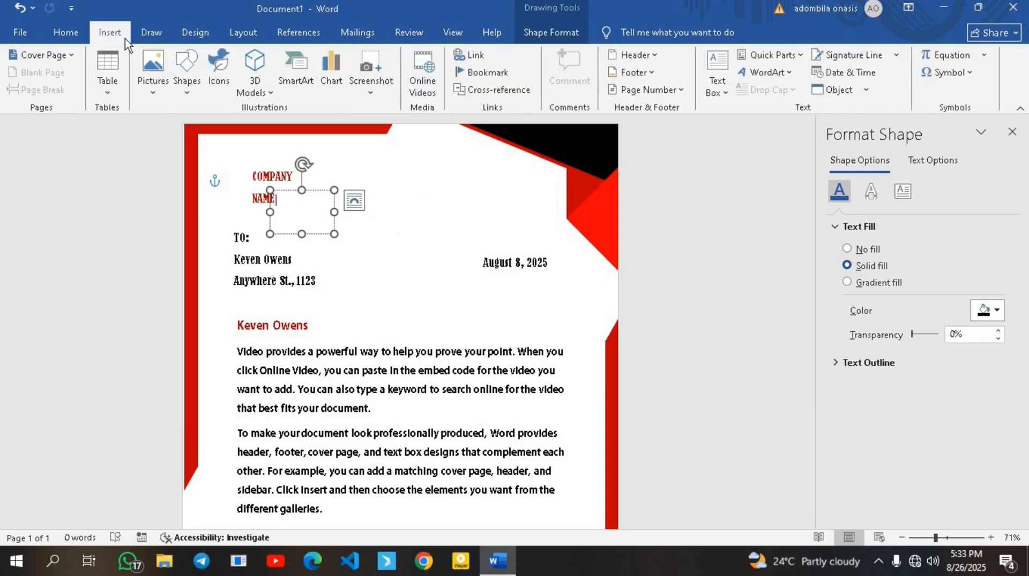
{"action": "left_click", "coordinate": [152, 78]}
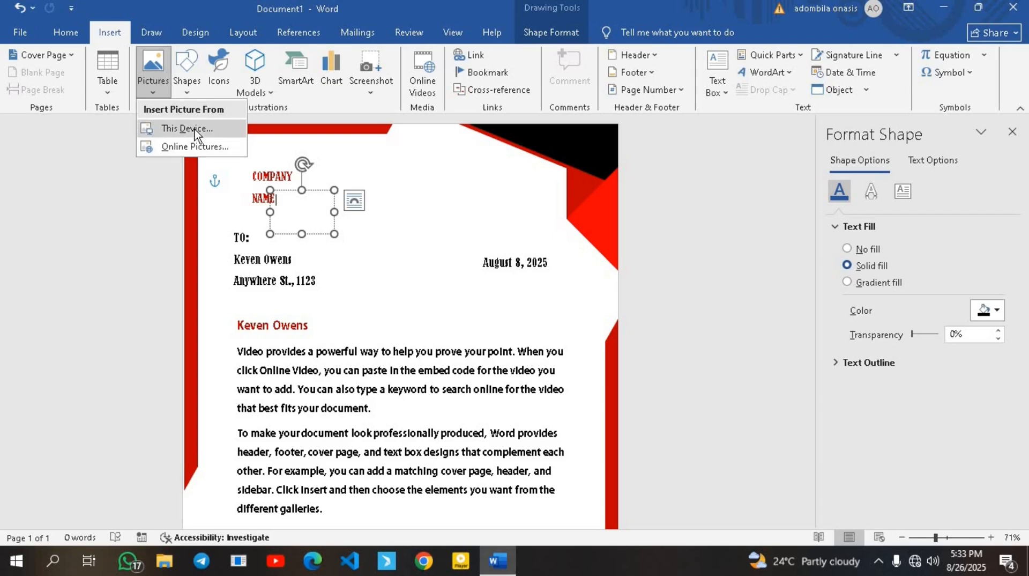
{"action": "left_click", "coordinate": [196, 130]}
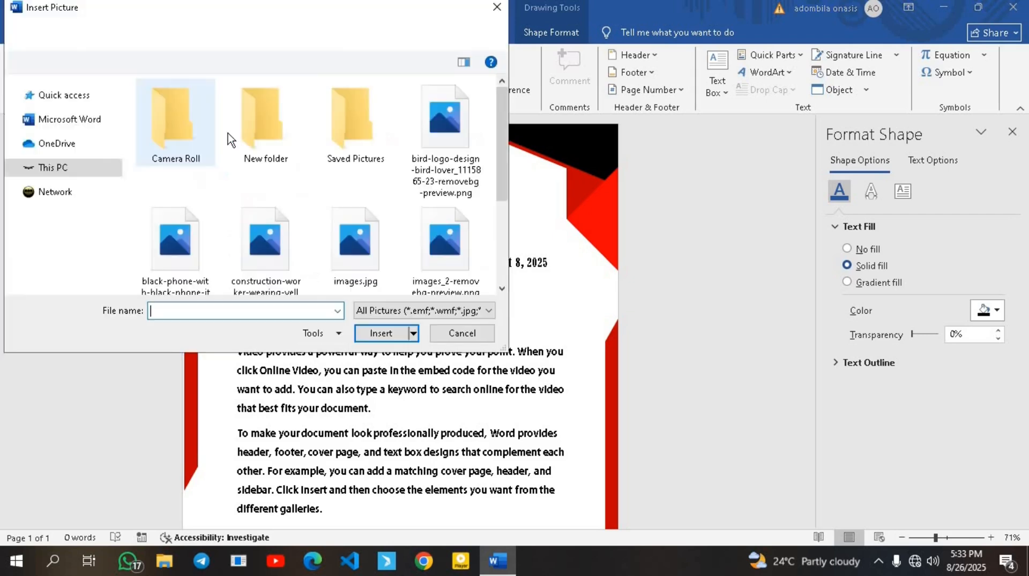
{"action": "left_click", "coordinate": [175, 236]}
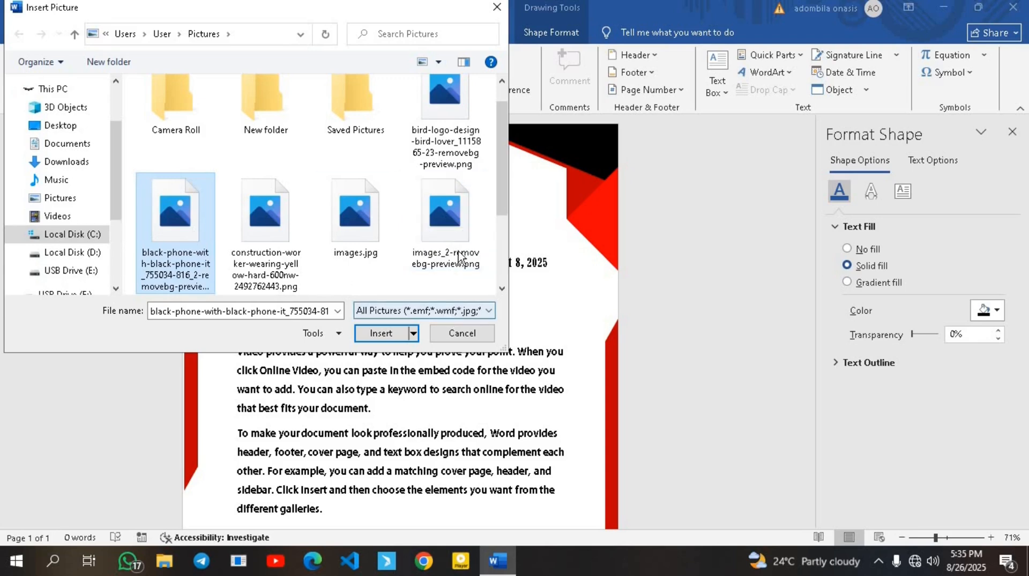
{"action": "scroll", "coordinate": [496, 231], "scroll_direction": "down", "scroll_amount": 1}
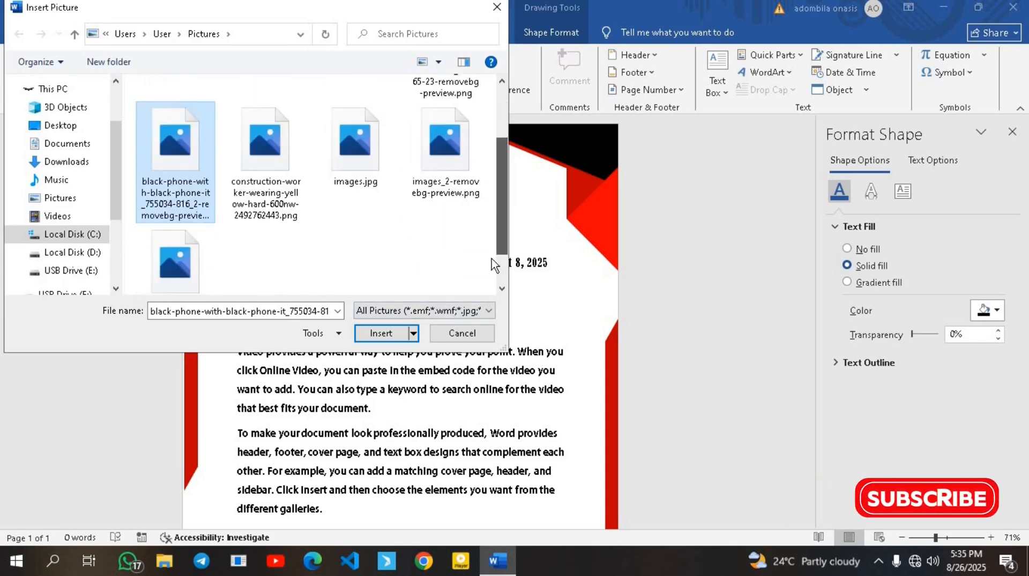
{"action": "scroll", "coordinate": [491, 258], "scroll_direction": "down", "scroll_amount": 1}
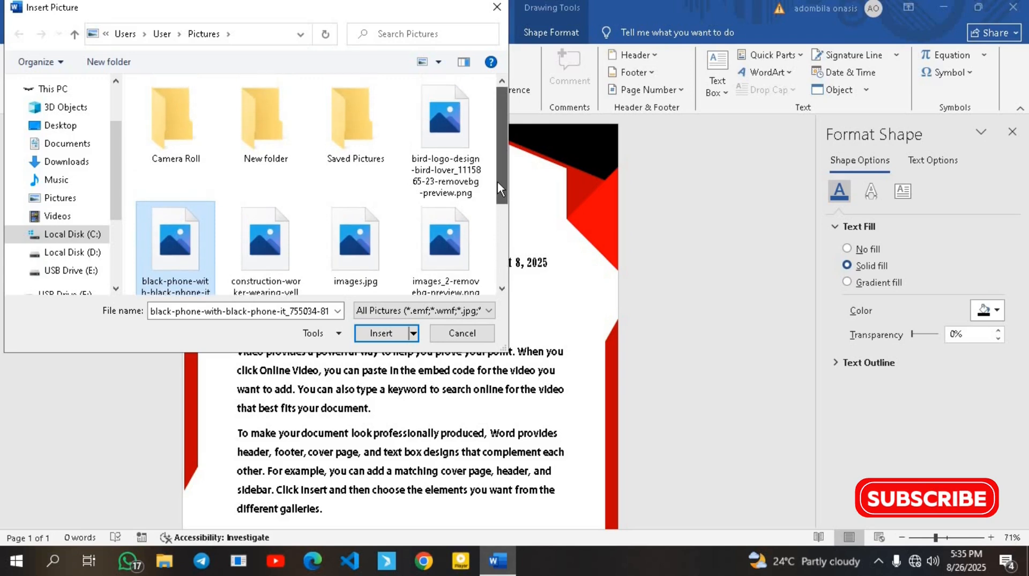
{"action": "scroll", "coordinate": [497, 198], "scroll_direction": "down", "scroll_amount": 1}
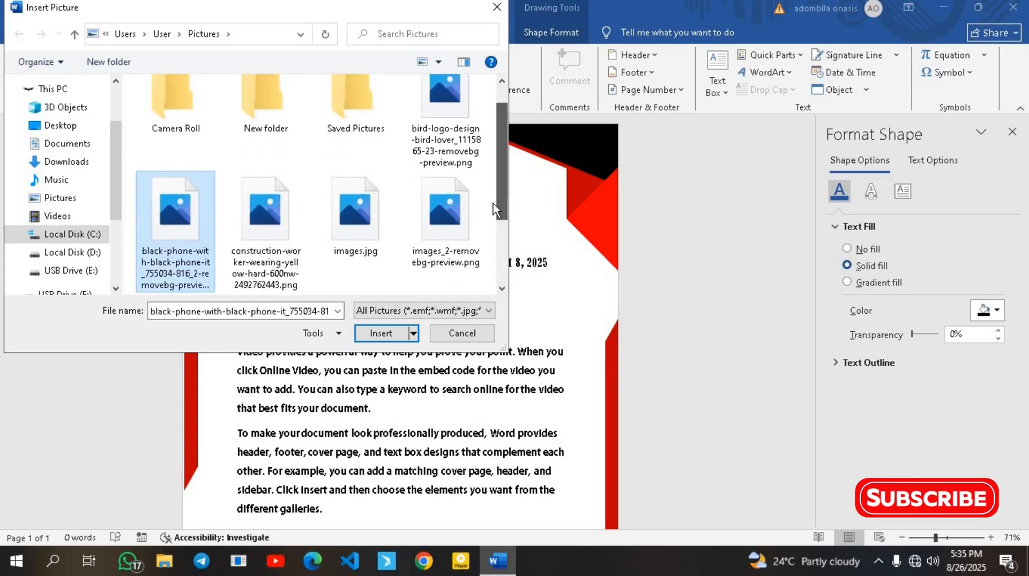
{"action": "scroll", "coordinate": [490, 241], "scroll_direction": "down", "scroll_amount": 4}
{"action": "scroll", "coordinate": [491, 230], "scroll_direction": "up", "scroll_amount": 5}
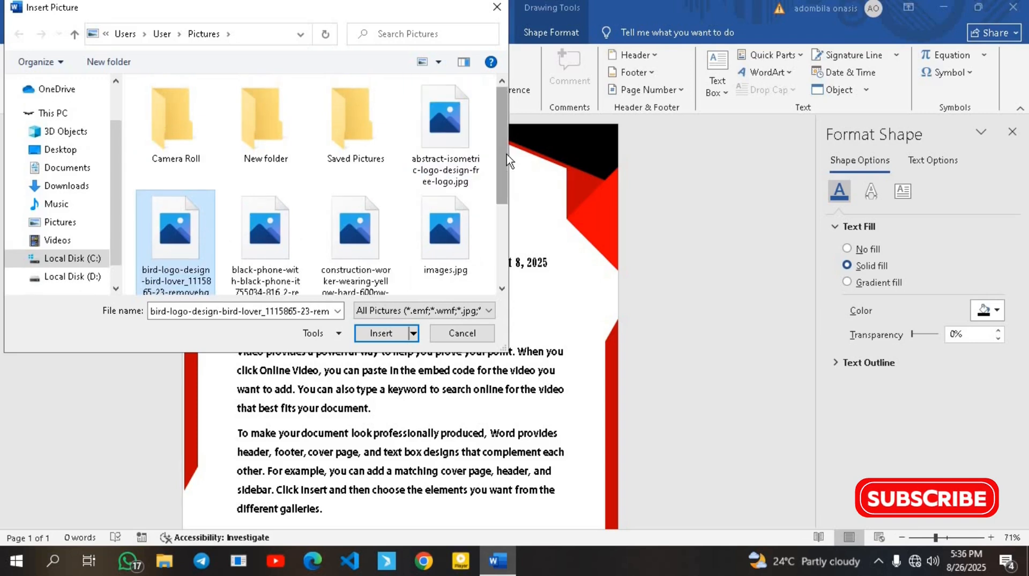
{"action": "left_click", "coordinate": [445, 134]}
{"action": "left_click", "coordinate": [379, 333]}
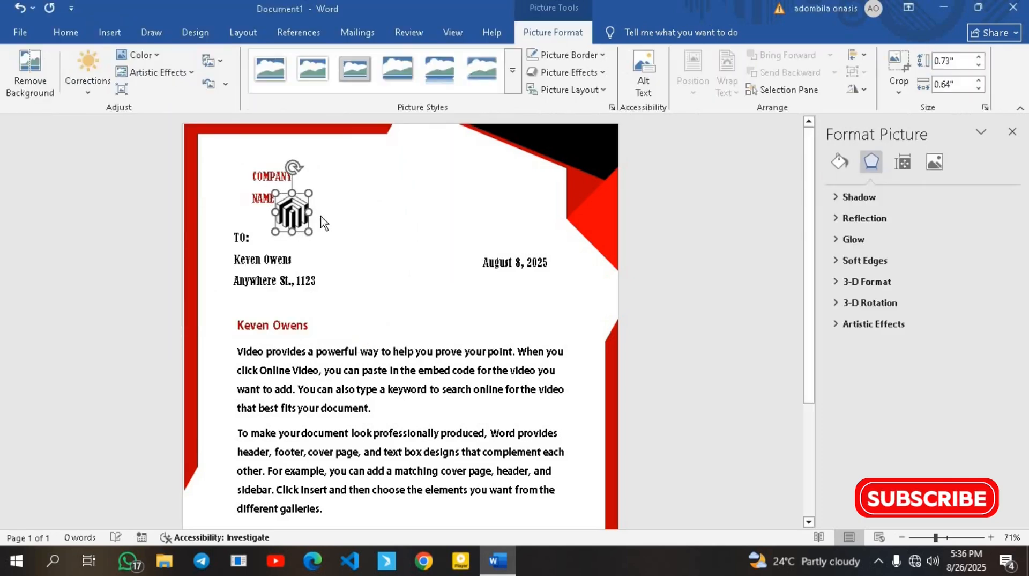
Move the "COMPANY NAME" heading aside and place the logo box in the page's upper-left corner, in front of it.
{"action": "left_click", "coordinate": [324, 223]}
{"action": "left_click_drag", "start_coordinate": [333, 234], "coordinate": [280, 246]}
{"action": "left_click", "coordinate": [282, 175]}
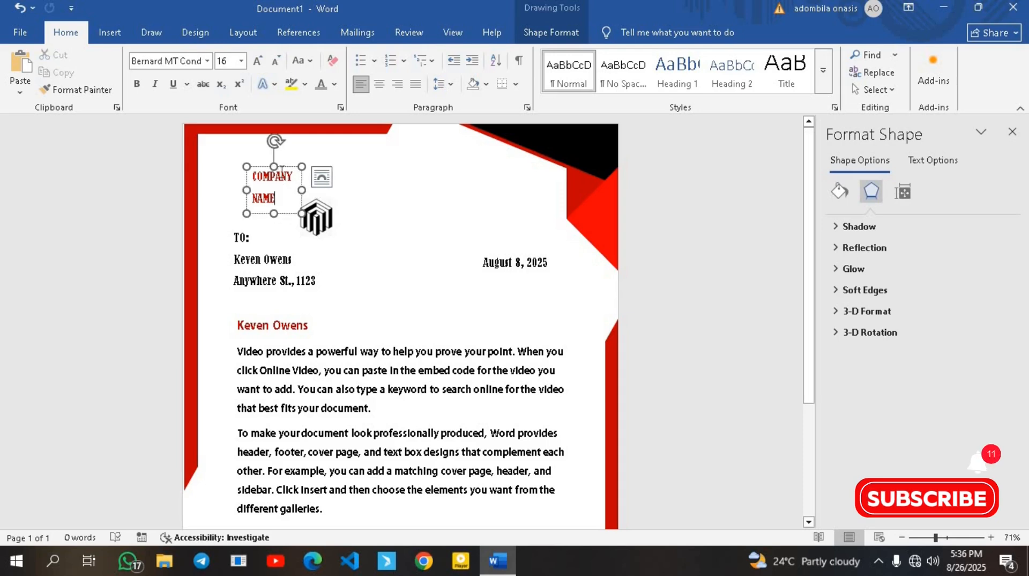
{"action": "left_click_drag", "start_coordinate": [283, 170], "coordinate": [345, 169]}
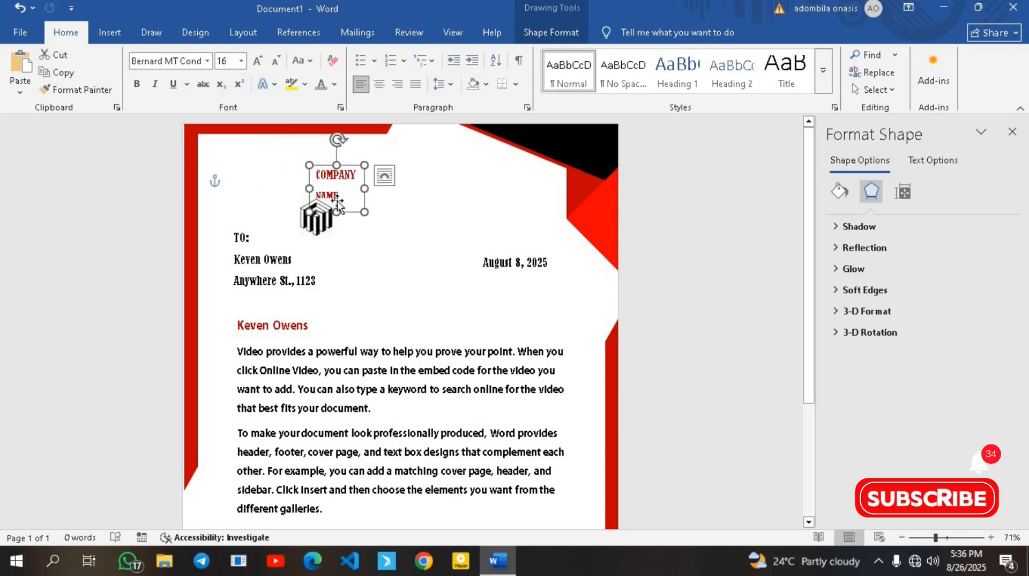
{"action": "left_click", "coordinate": [335, 231]}
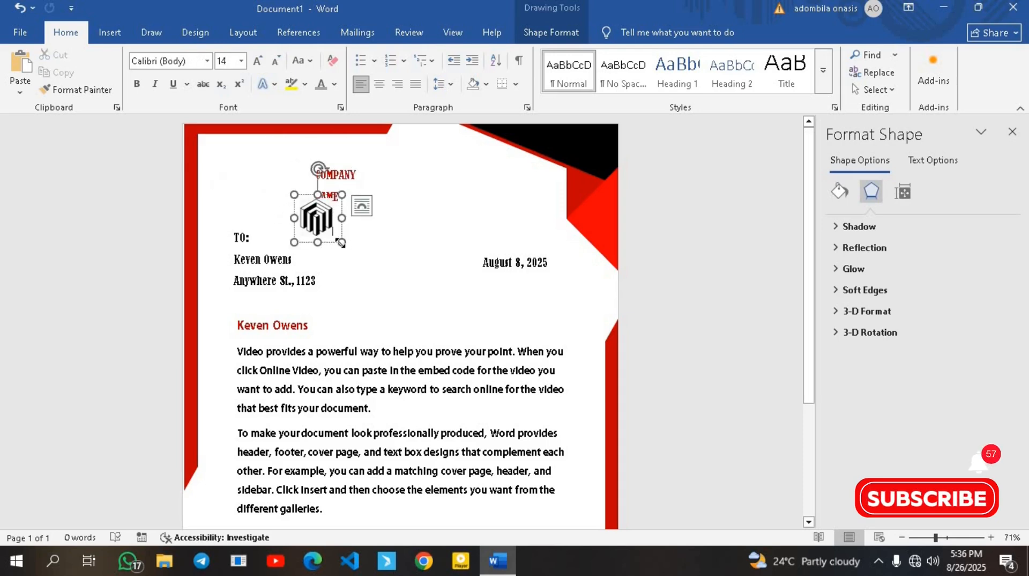
{"action": "left_click_drag", "start_coordinate": [338, 246], "coordinate": [268, 209]}
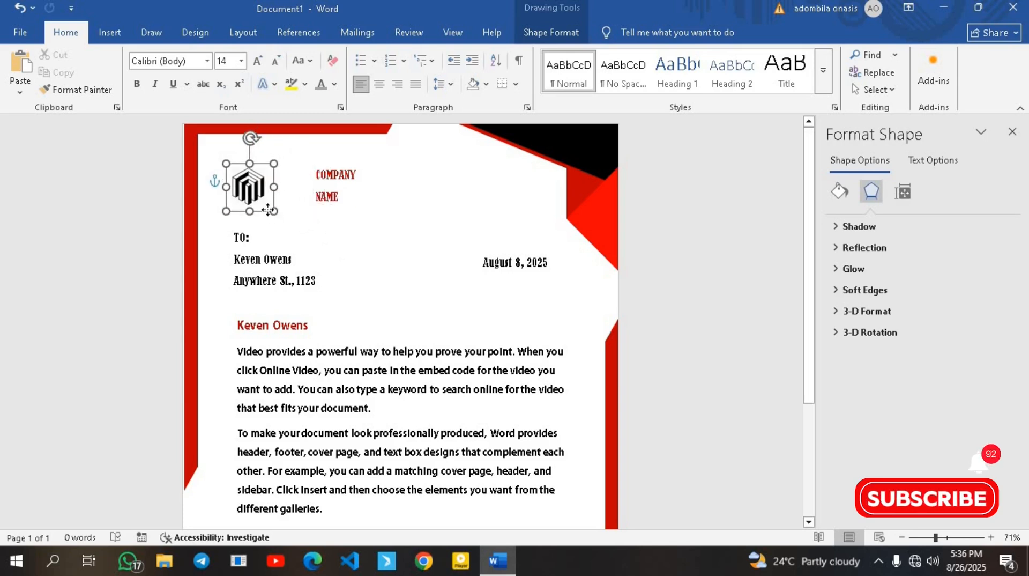
Move the "COMPANY NAME" heading back so it sits directly beside the logo.
{"action": "left_click", "coordinate": [259, 196]}
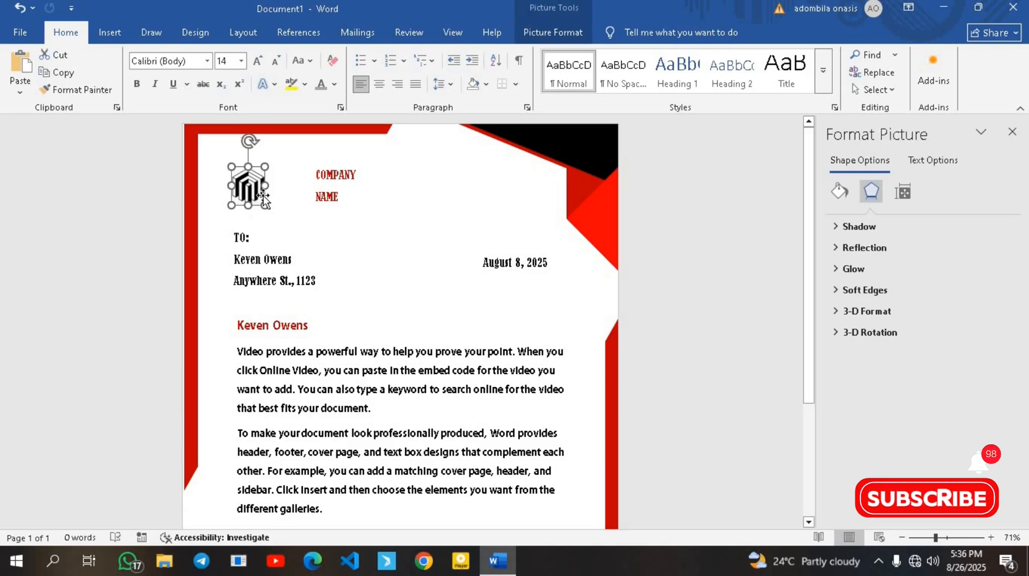
{"action": "left_click", "coordinate": [326, 203]}
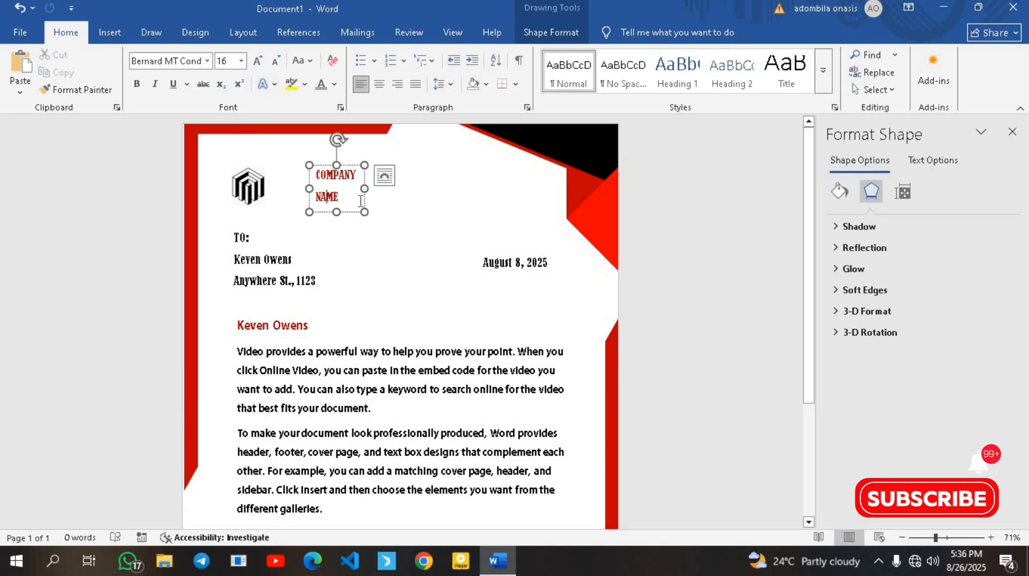
{"action": "left_click_drag", "start_coordinate": [363, 203], "coordinate": [320, 204]}
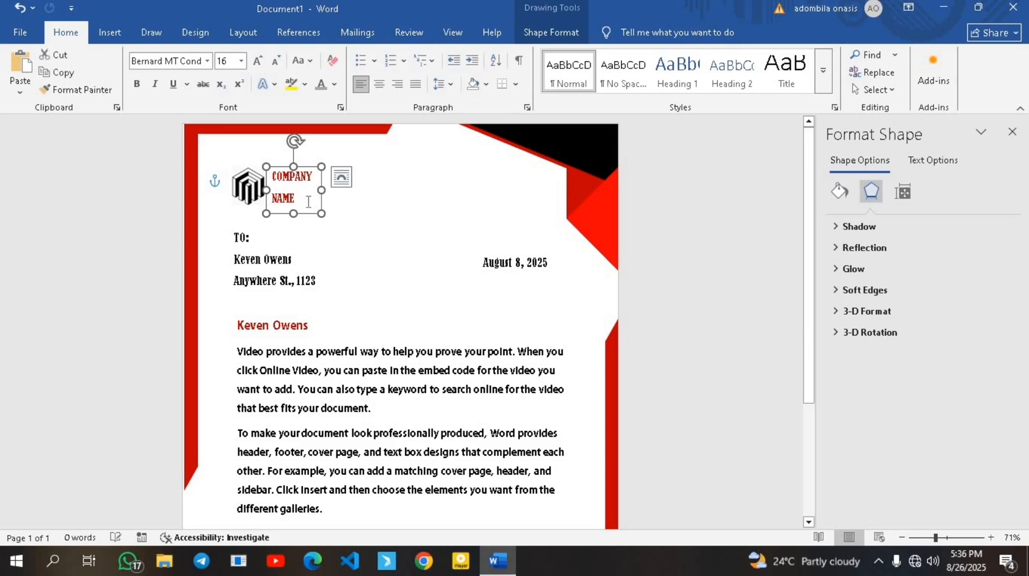
{"action": "left_click", "coordinate": [274, 204]}
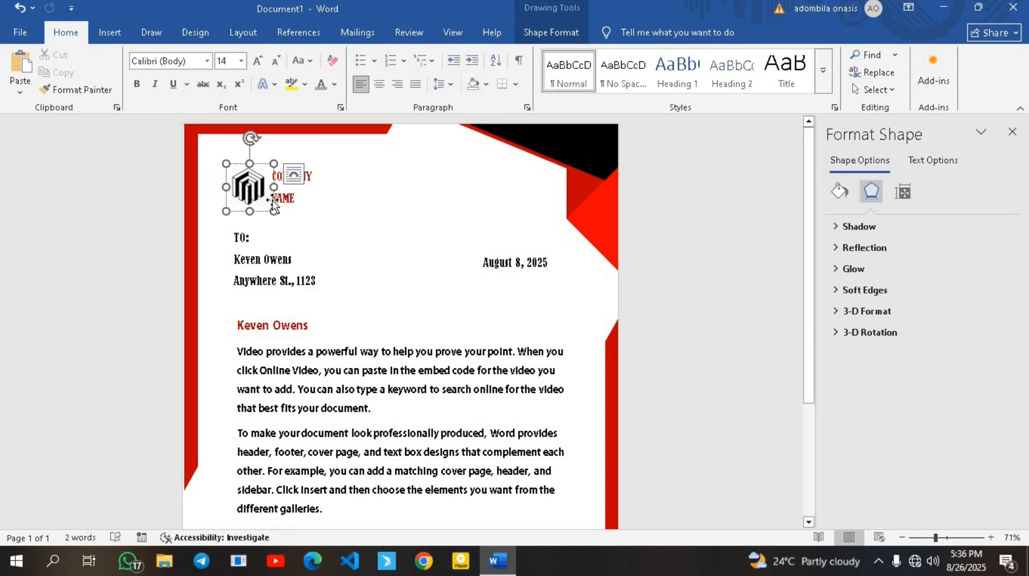
Join "COMPANY" and "NAME" into one paragraph, and narrow the heading box so the text wraps onto two lines.
{"action": "left_click", "coordinate": [295, 199]}
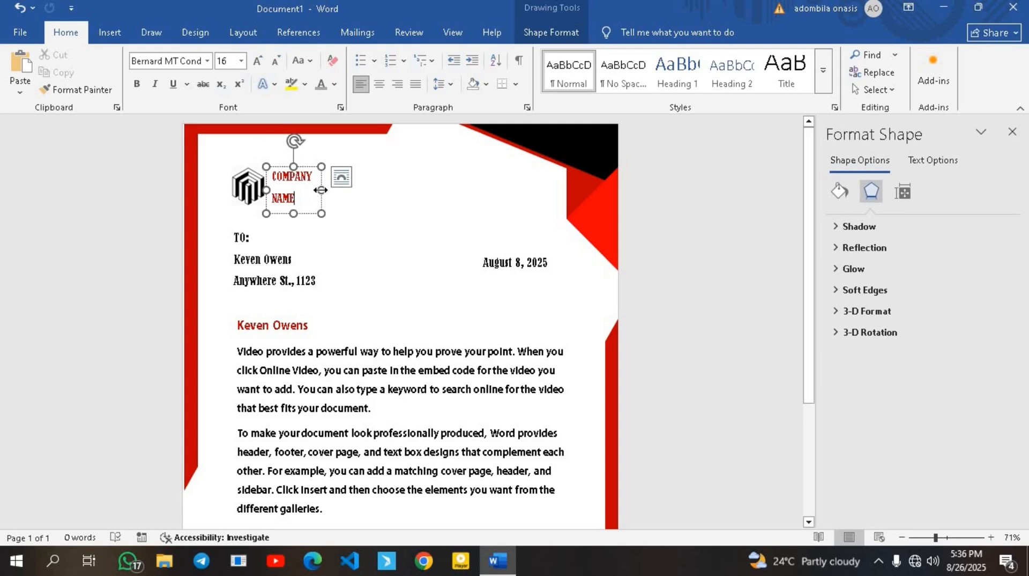
{"action": "left_click_drag", "start_coordinate": [364, 187], "coordinate": [370, 190]}
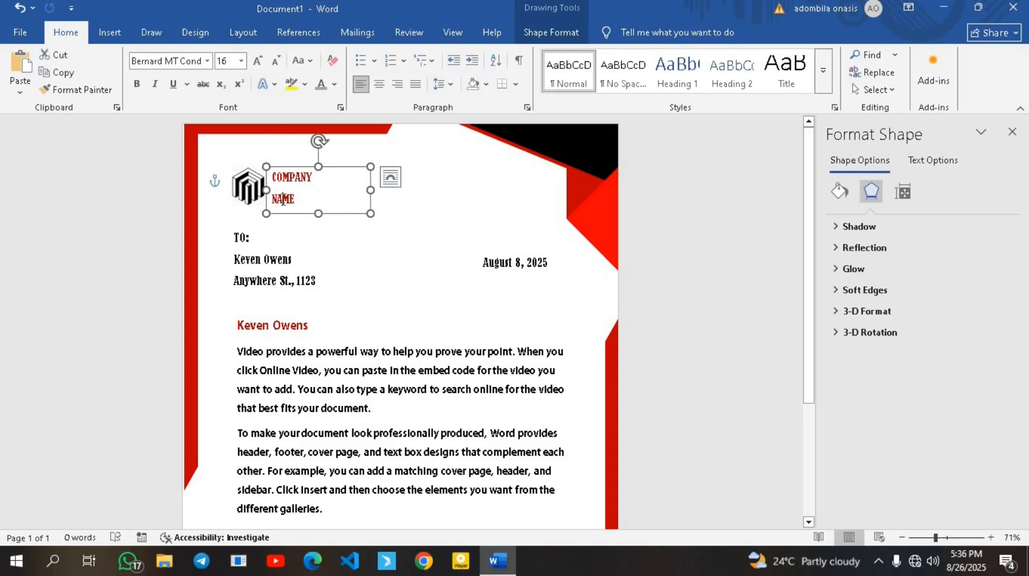
{"action": "left_click", "coordinate": [283, 199]}
{"action": "key", "text": "ctrl"}
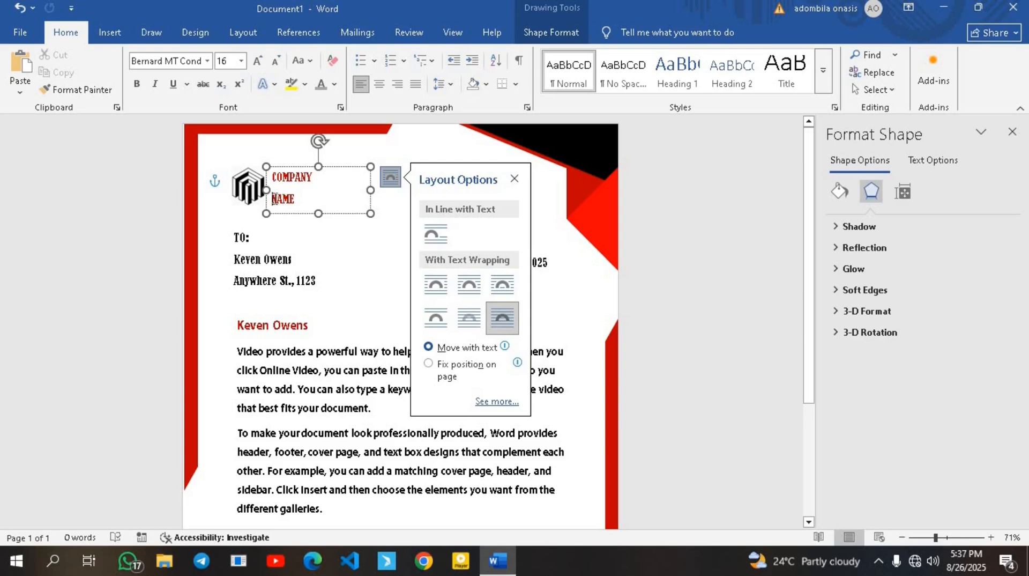
{"action": "key", "text": "BackSpace"}
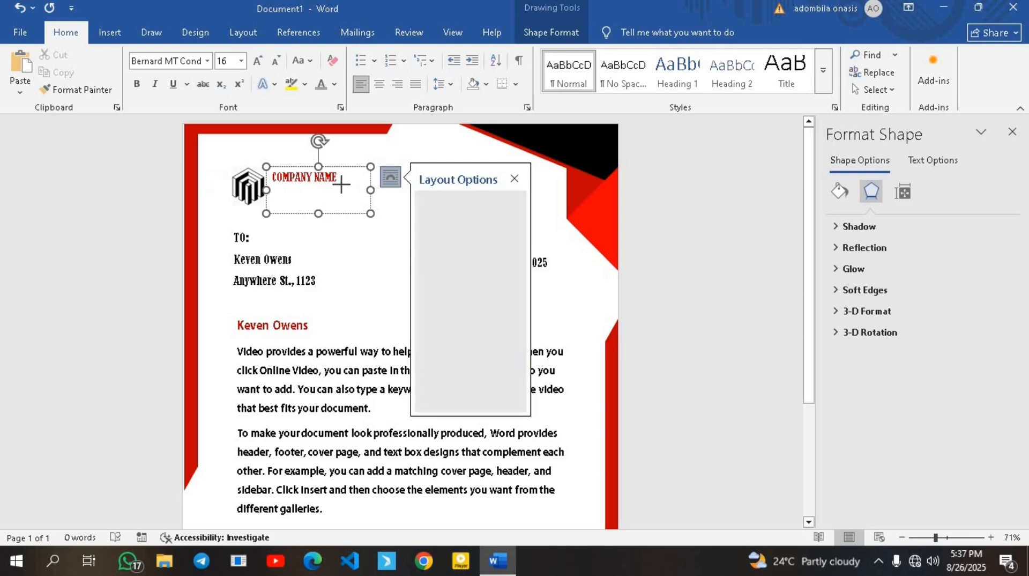
{"action": "left_click_drag", "start_coordinate": [369, 189], "coordinate": [318, 186]}
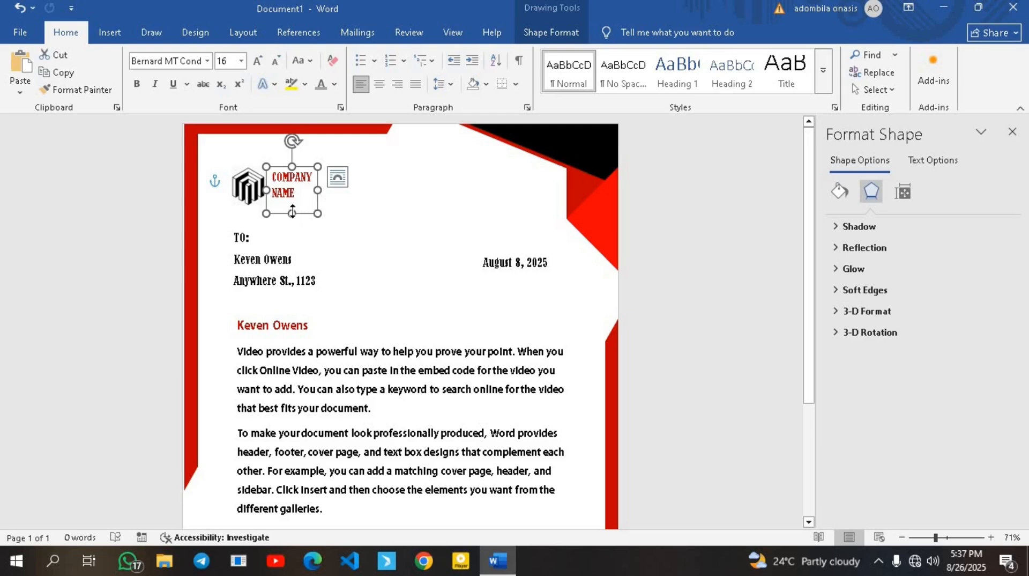
Duplicate the "COMPANY NAME" box, place the copy above the phone number near the page's foot and clear its text.
{"action": "left_click_drag", "start_coordinate": [292, 213], "coordinate": [475, 476]}
{"action": "scroll", "coordinate": [551, 361], "scroll_direction": "down", "scroll_amount": 3}
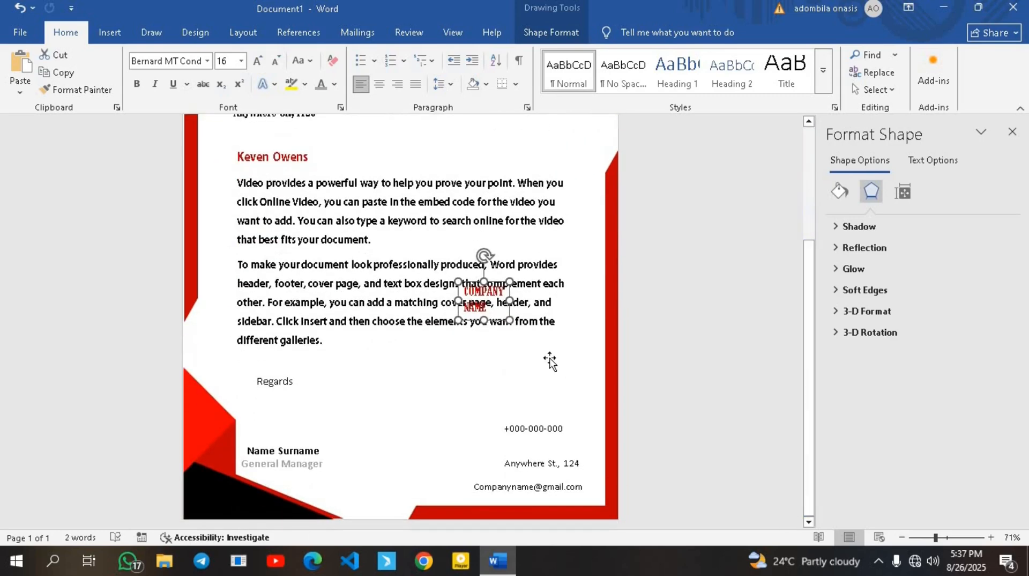
{"action": "left_click_drag", "start_coordinate": [490, 322], "coordinate": [489, 401]}
{"action": "left_click", "coordinate": [491, 399]}
{"action": "key", "text": "ctrl+a"}
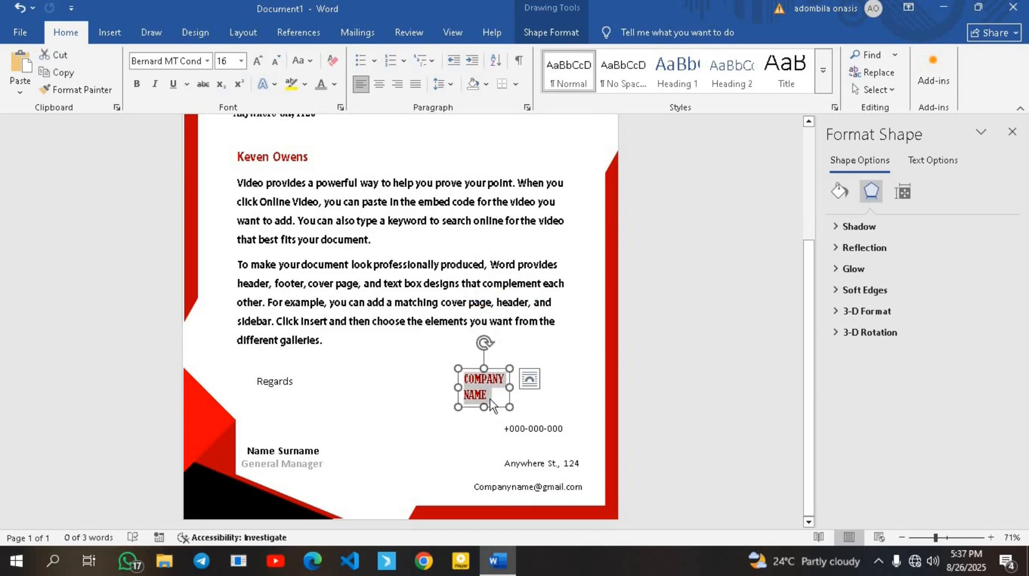
{"action": "key", "text": "Delete"}
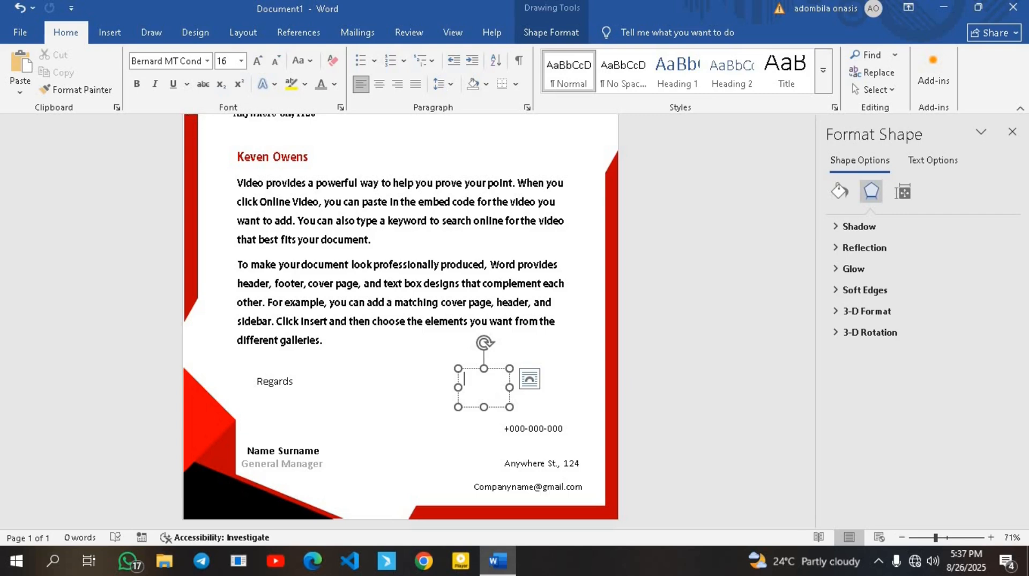
Insert the black-phone-with-black-phone picture from the device's Pictures folder into the empty box and move the box down beside the phone number.
{"action": "left_click", "coordinate": [110, 34]}
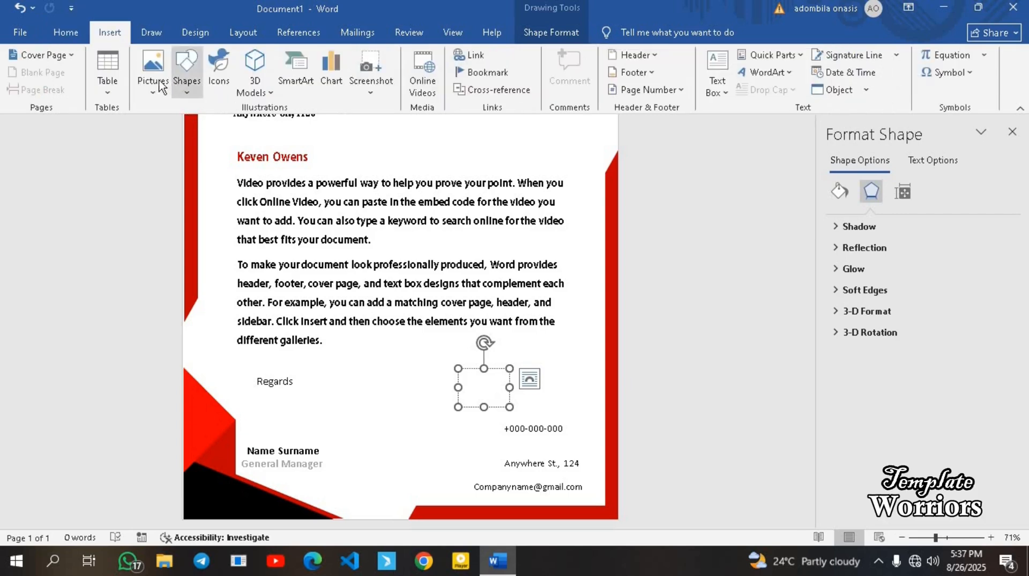
{"action": "left_click", "coordinate": [161, 85]}
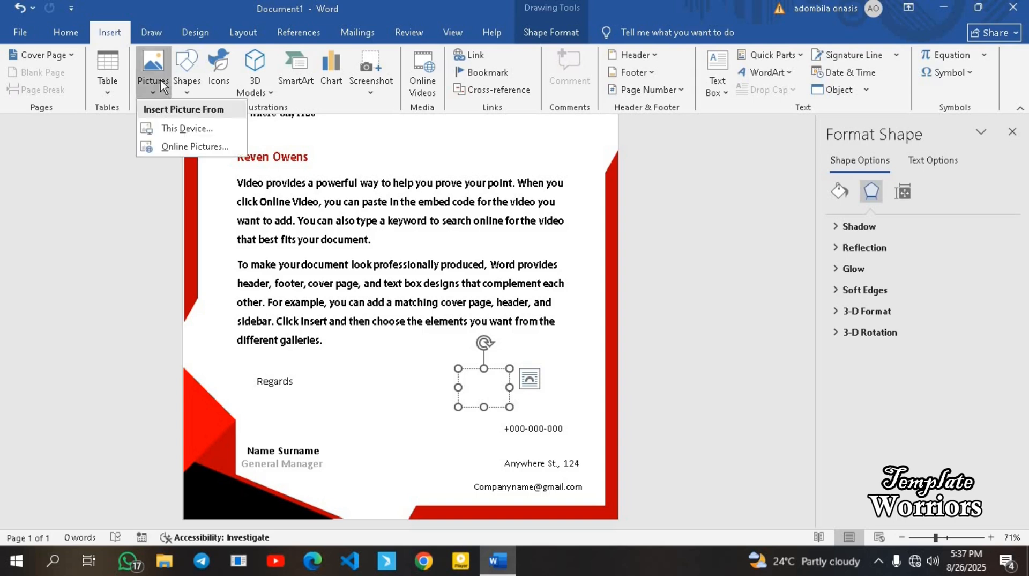
{"action": "left_click", "coordinate": [182, 135]}
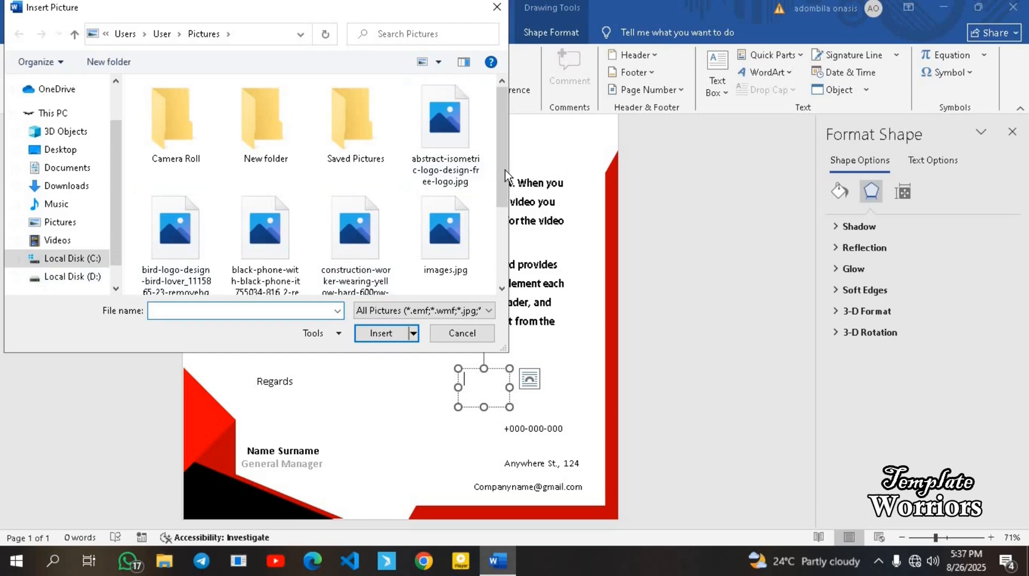
{"action": "left_click", "coordinate": [261, 250]}
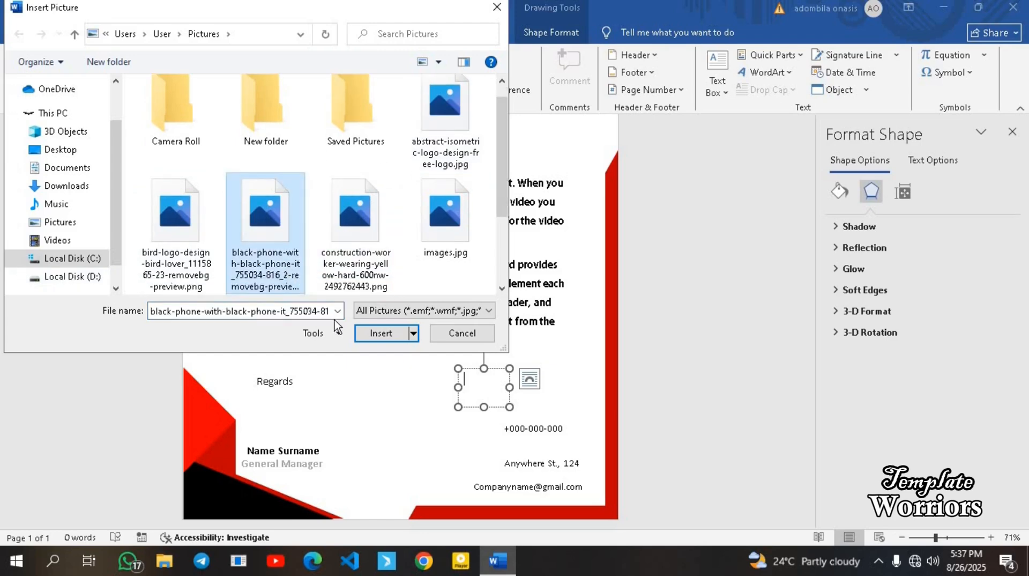
{"action": "left_click", "coordinate": [375, 333]}
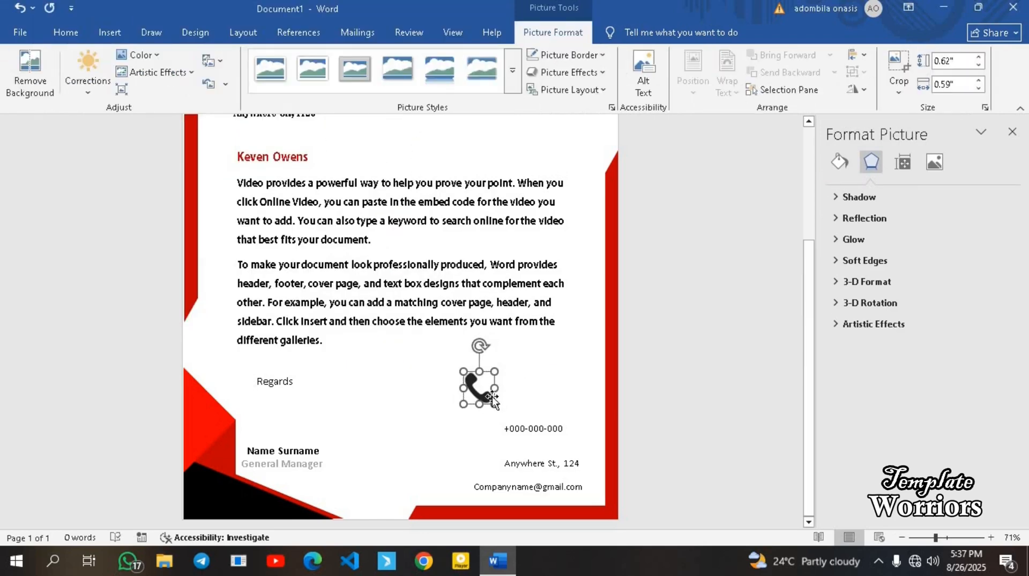
{"action": "left_click_drag", "start_coordinate": [485, 388], "coordinate": [495, 437]}
{"action": "left_click", "coordinate": [503, 393]}
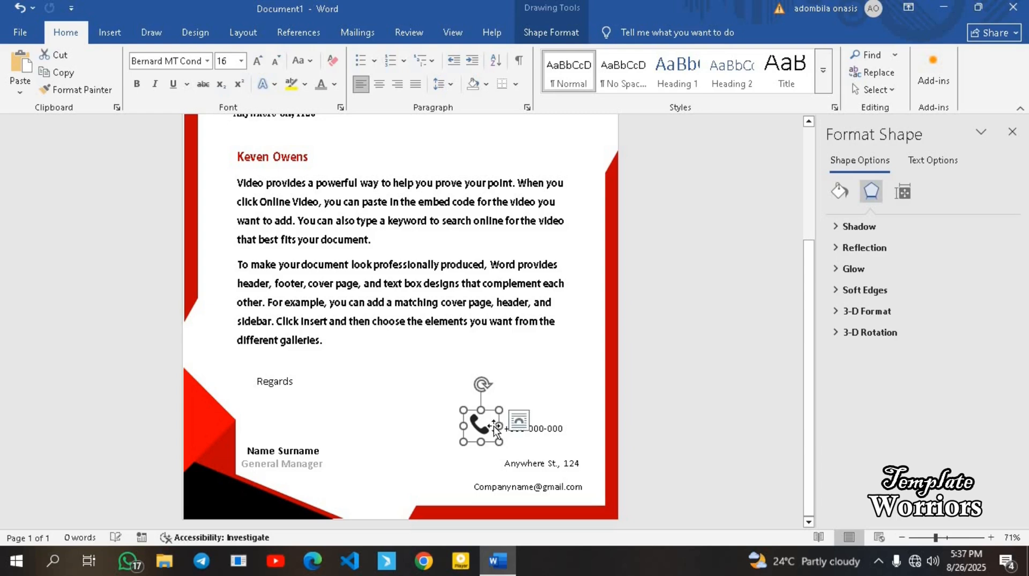
Move the e-mail box left and down near the bottom red shape, and place the street address box directly above it.
{"action": "left_click", "coordinate": [540, 487]}
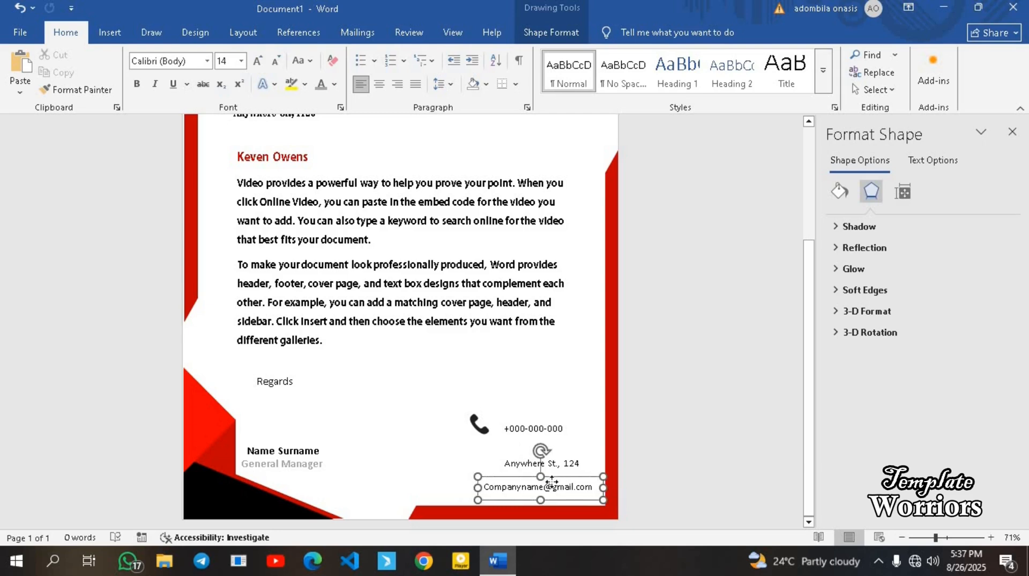
{"action": "left_click_drag", "start_coordinate": [542, 478], "coordinate": [523, 482]}
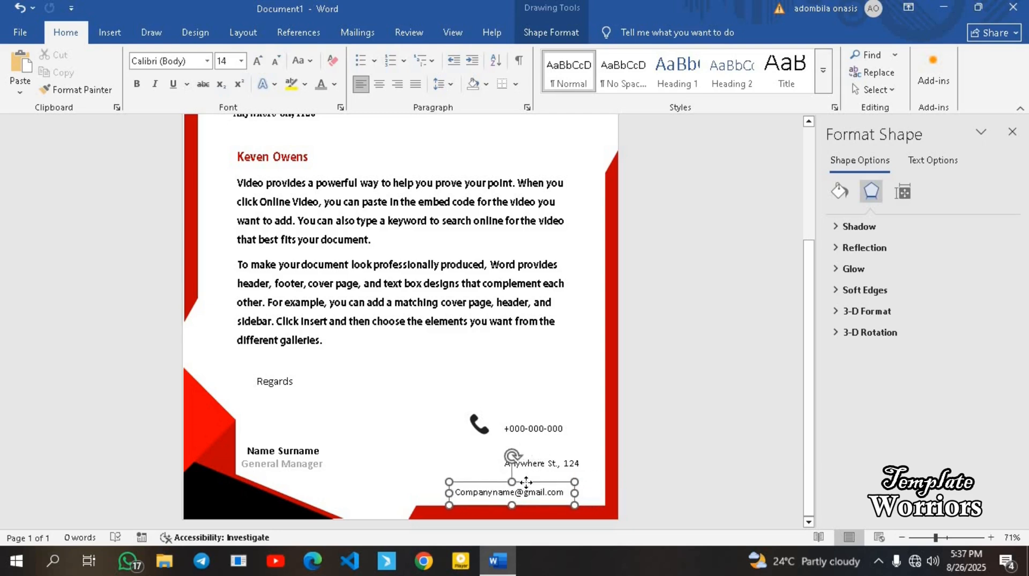
{"action": "left_click", "coordinate": [539, 463]}
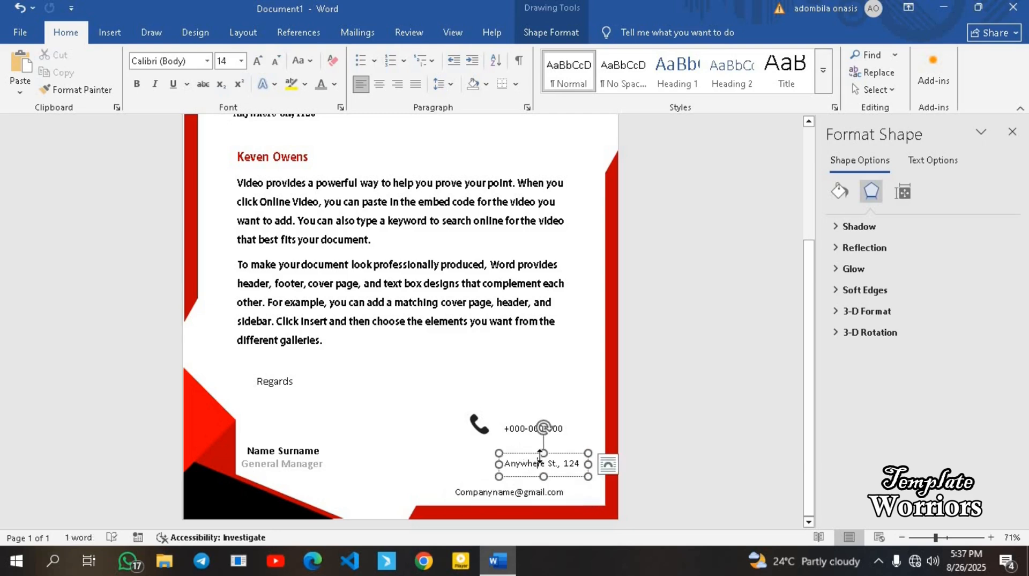
{"action": "left_click_drag", "start_coordinate": [536, 459], "coordinate": [491, 465]}
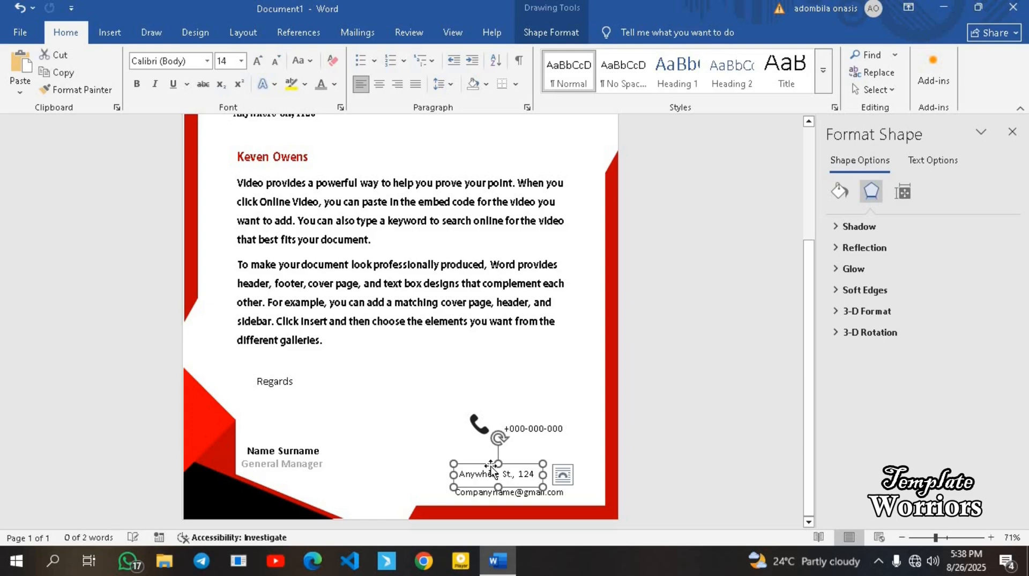
{"action": "key", "text": "Left"}
{"action": "key", "text": "Left"}
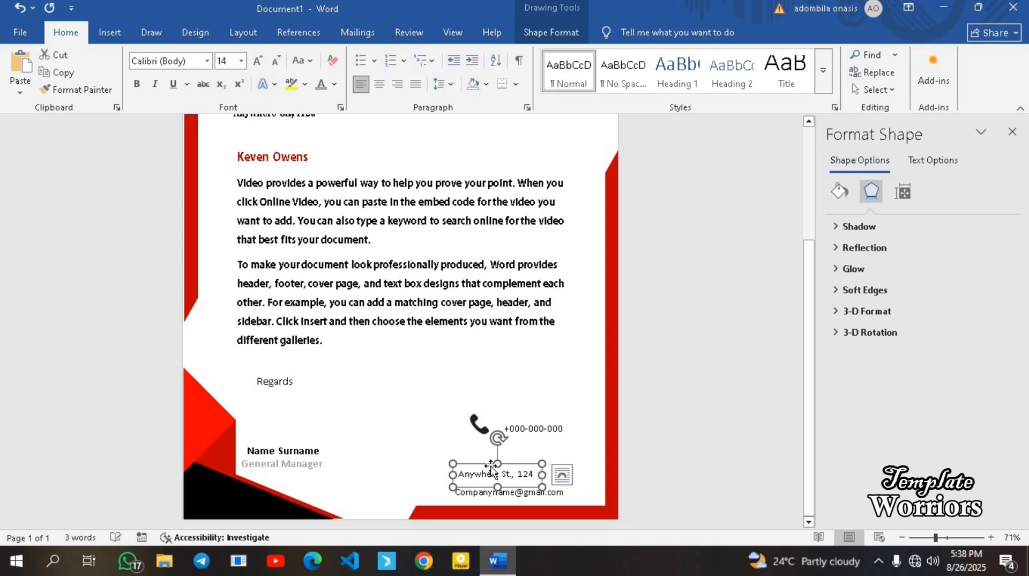
{"action": "key", "text": "Down"}
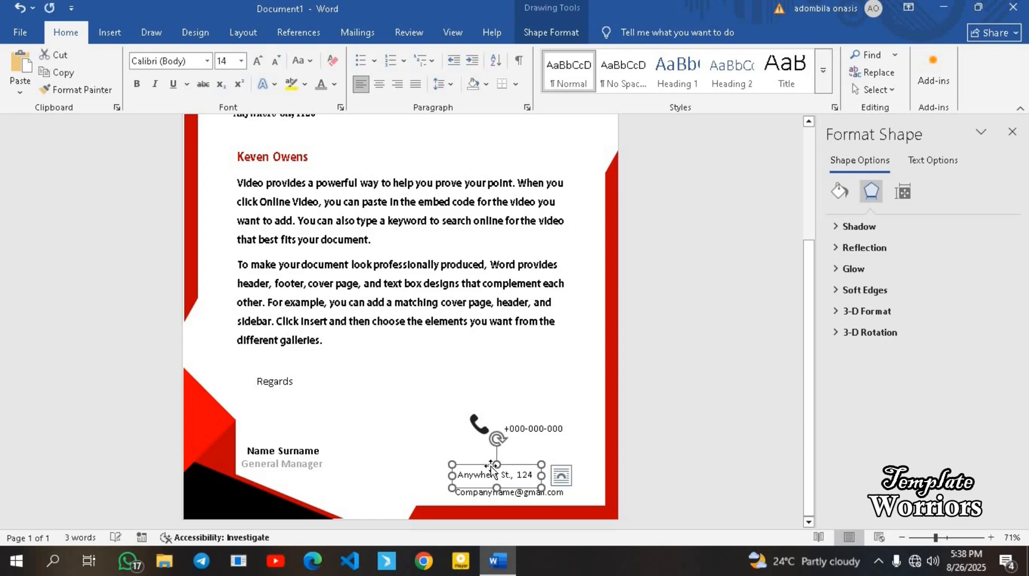
Move the phone number box directly above the street address, aligned with its left edge.
{"action": "left_click", "coordinate": [522, 429]}
{"action": "left_click_drag", "start_coordinate": [523, 421], "coordinate": [475, 447]}
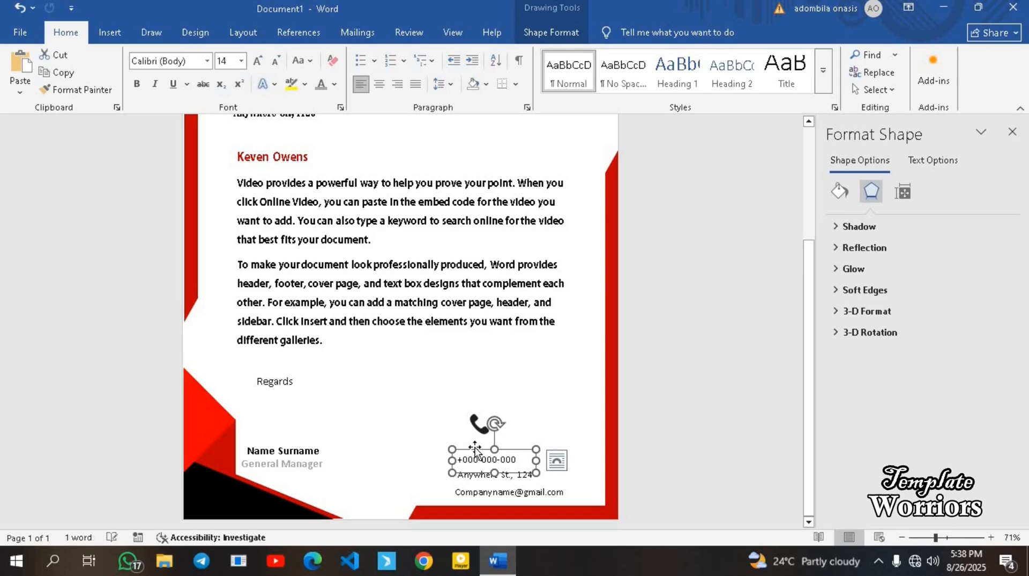
{"action": "key", "text": "Up"}
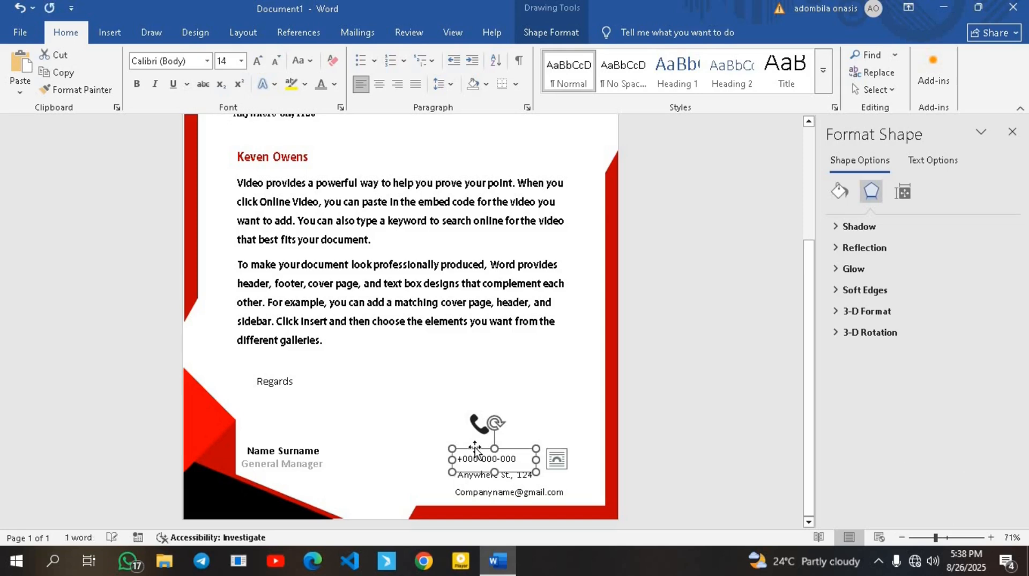
Move the phone icon to the left of the phone number and shrink it slightly.
{"action": "left_click", "coordinate": [502, 430]}
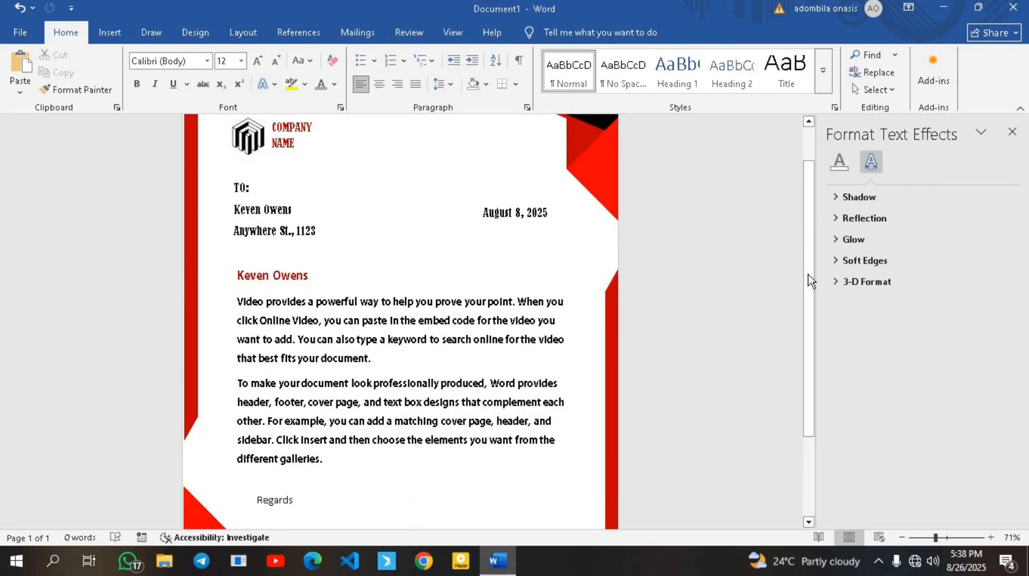
{"action": "left_click_drag", "start_coordinate": [808, 277], "coordinate": [754, 512]}
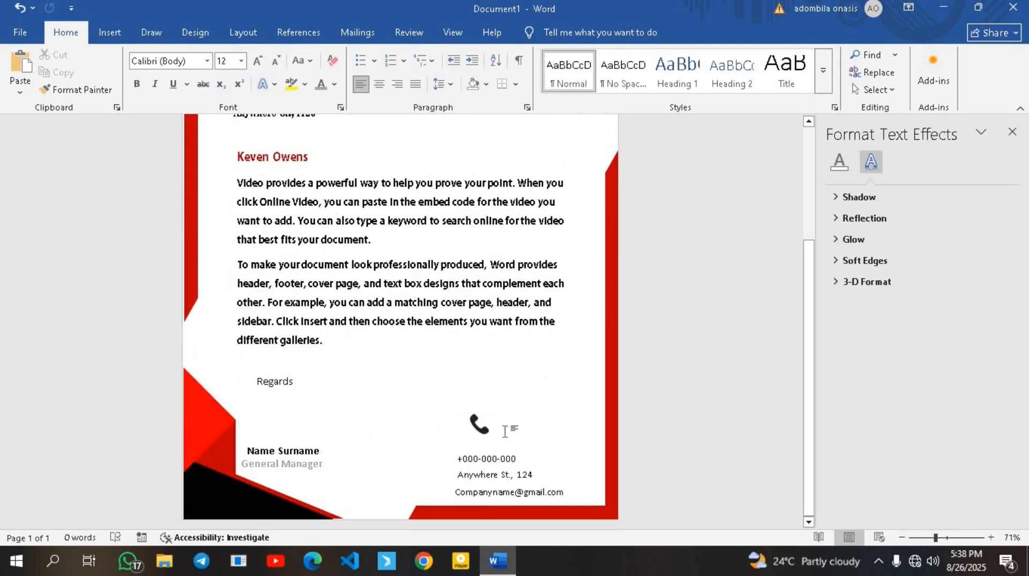
{"action": "left_click", "coordinate": [486, 421]}
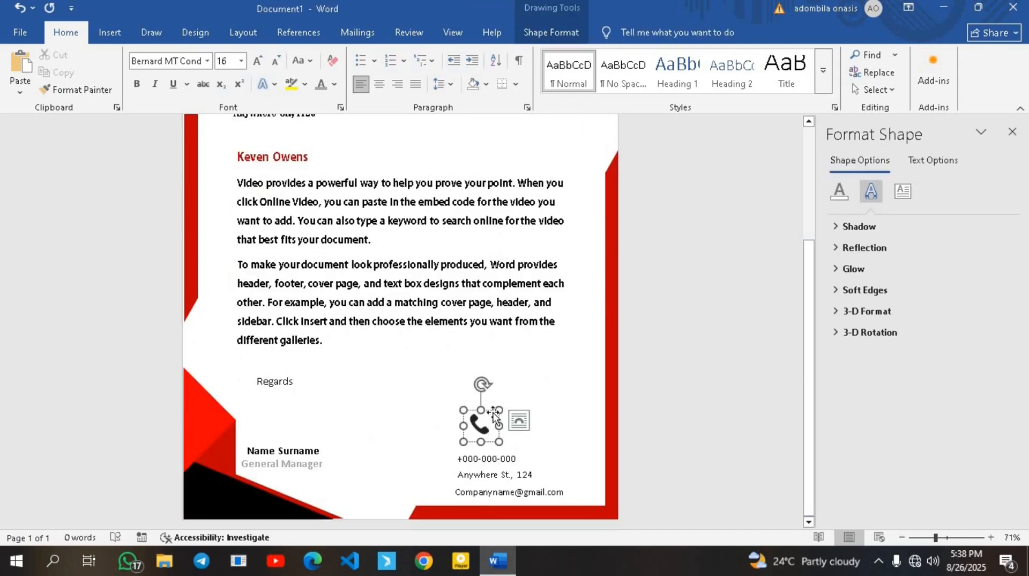
{"action": "left_click_drag", "start_coordinate": [453, 422], "coordinate": [438, 461]}
{"action": "left_click", "coordinate": [438, 460]}
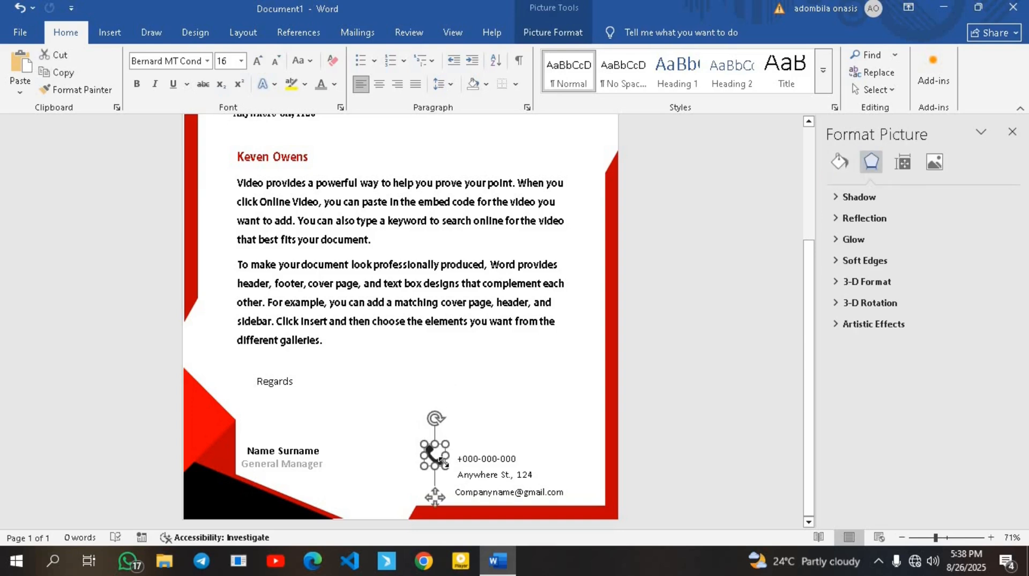
{"action": "left_click_drag", "start_coordinate": [442, 464], "coordinate": [440, 462]}
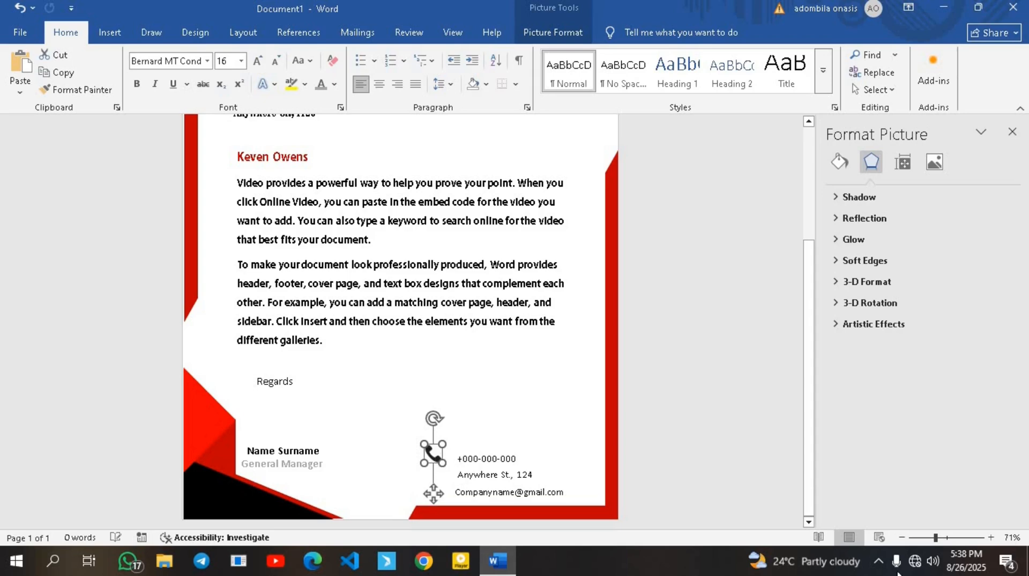
Shrink the phone icon and its box slightly, and place a copy of the box directly below, beside the street address.
{"action": "left_click", "coordinate": [941, 538]}
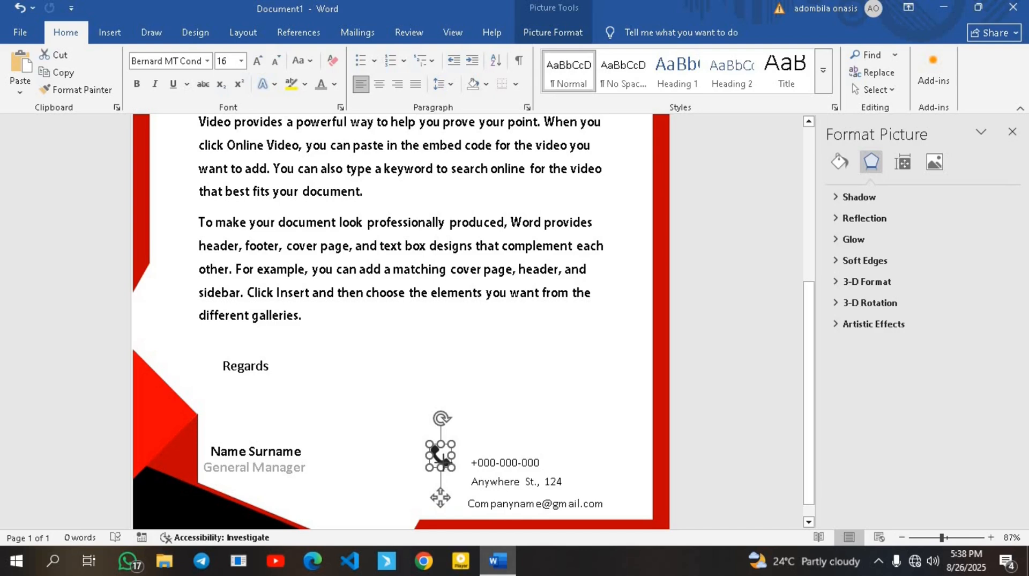
{"action": "left_click_drag", "start_coordinate": [452, 467], "coordinate": [446, 462]}
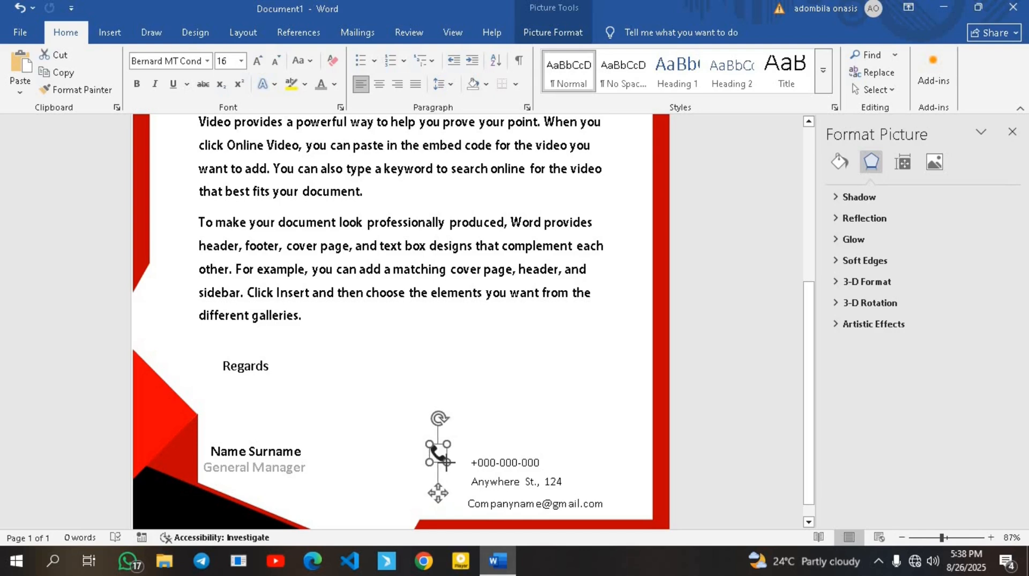
{"action": "left_click", "coordinate": [454, 459]}
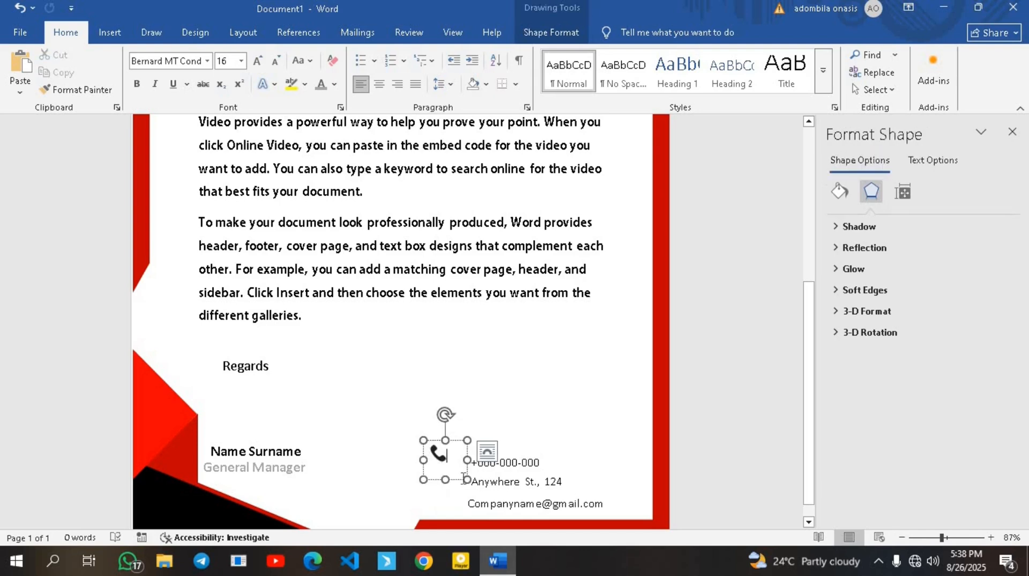
{"action": "mouse_move", "coordinate": [467, 479]}
{"action": "left_mouse_down"}
{"action": "mouse_move", "coordinate": [450, 472]}
{"action": "mouse_move", "coordinate": [460, 496]}
{"action": "left_mouse_up"}
{"action": "key", "text": "ctrl"}
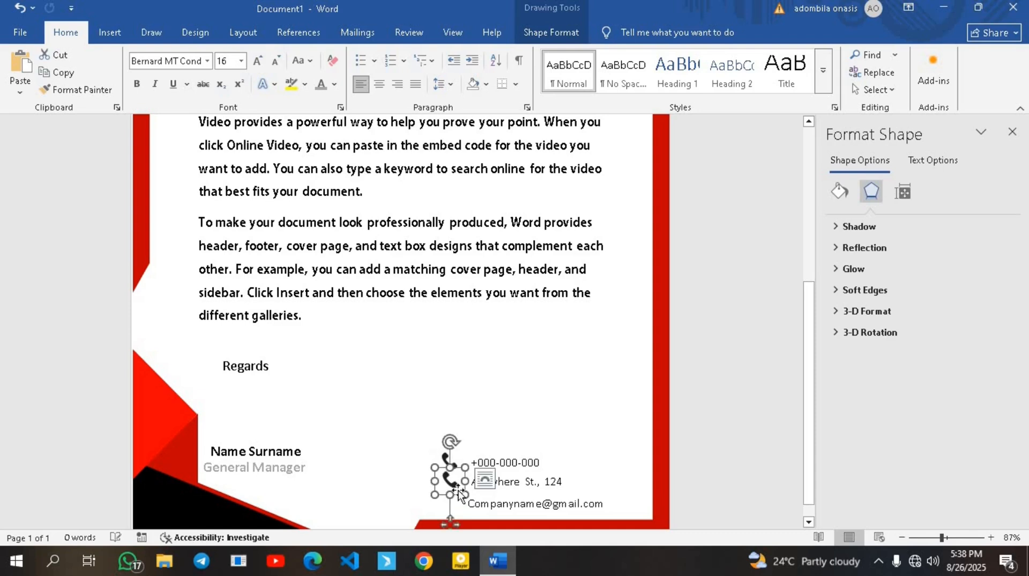
Replace the phone picture in the copied box with images_2-removebg-preview.png from the device's Pictures folder.
{"action": "left_click", "coordinate": [453, 485]}
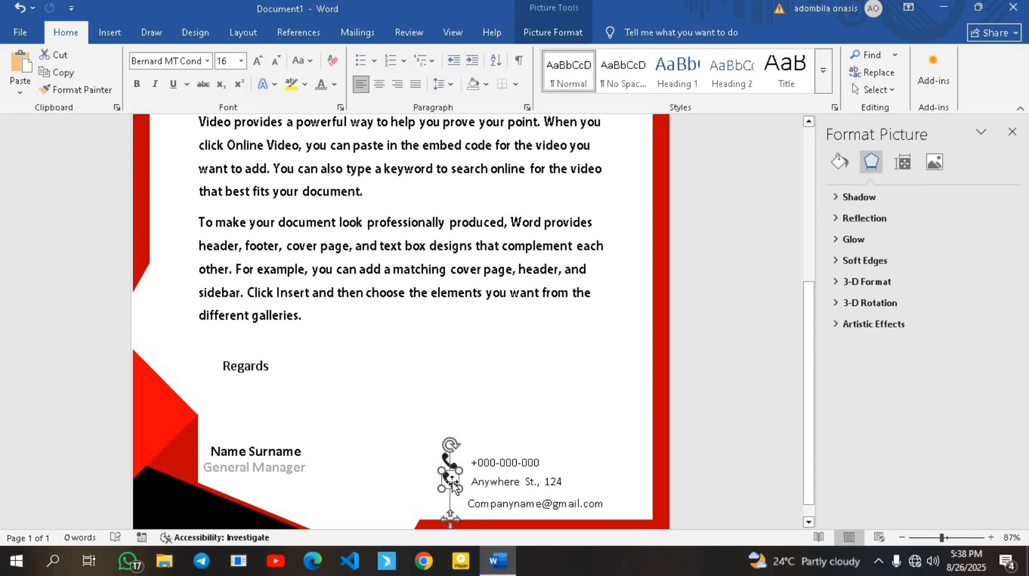
{"action": "left_click", "coordinate": [453, 482]}
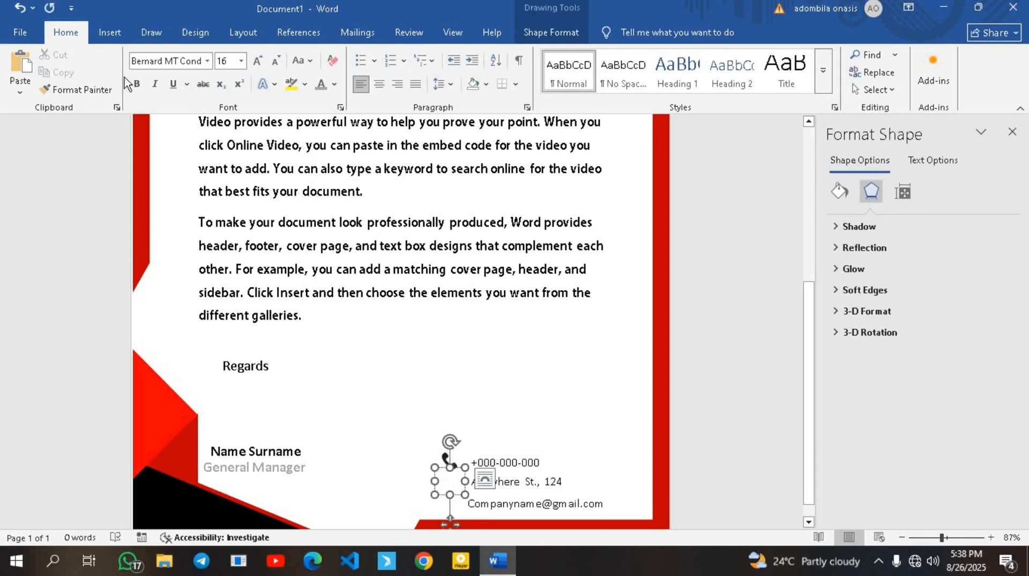
{"action": "left_click", "coordinate": [110, 32]}
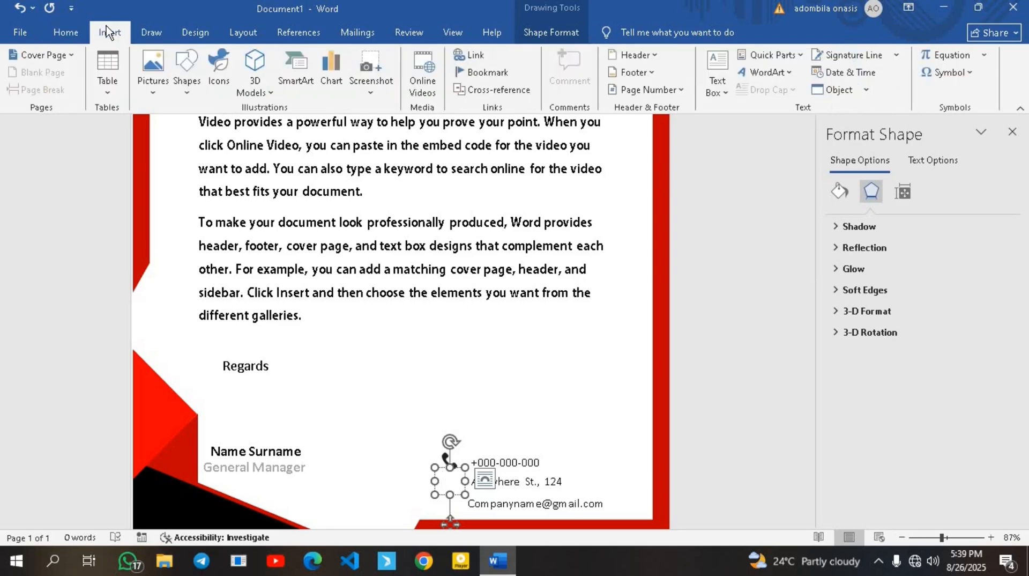
{"action": "left_click", "coordinate": [161, 74]}
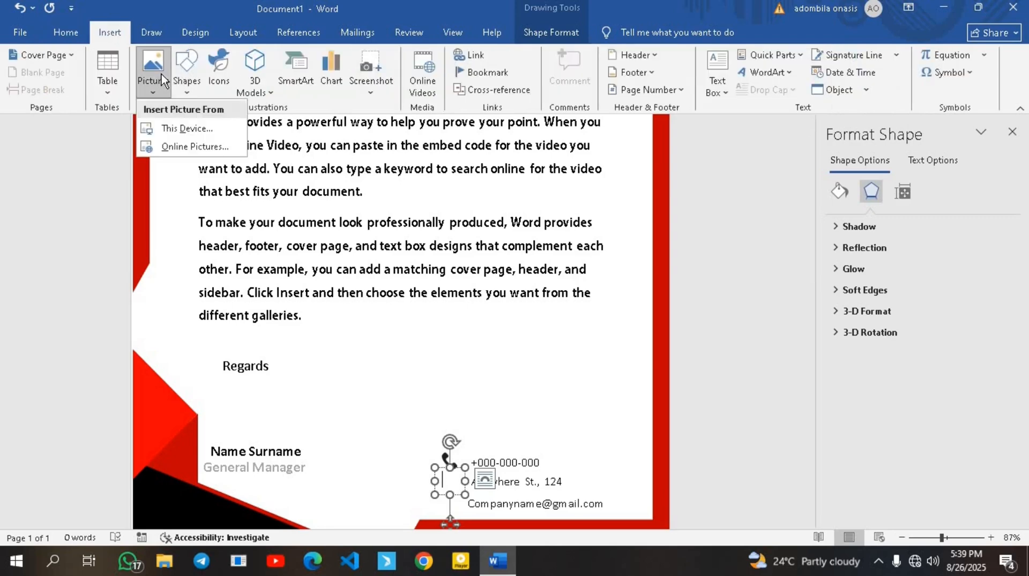
{"action": "left_click", "coordinate": [175, 129]}
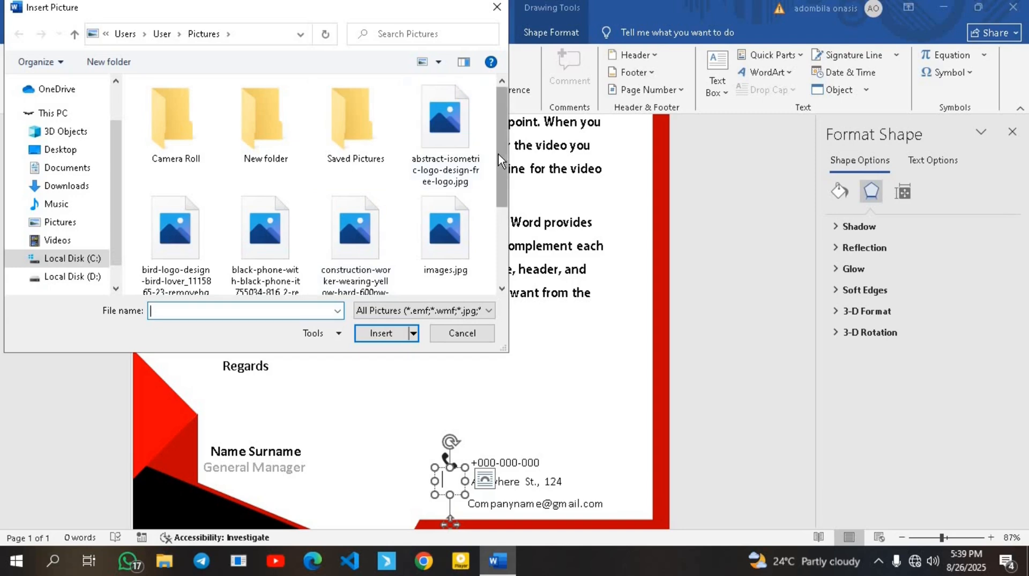
{"action": "left_click_drag", "start_coordinate": [497, 175], "coordinate": [490, 241]}
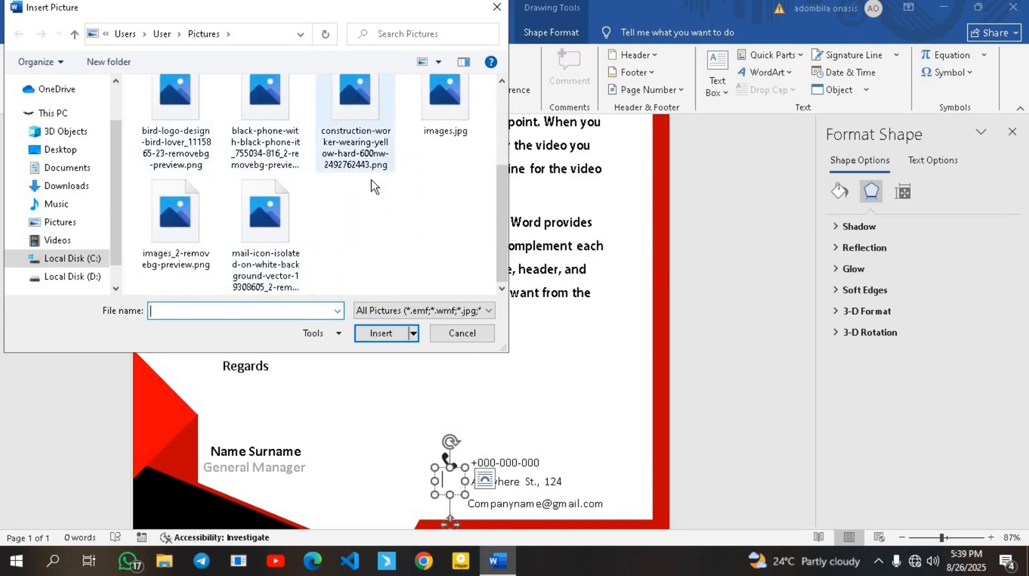
{"action": "left_click", "coordinate": [173, 231]}
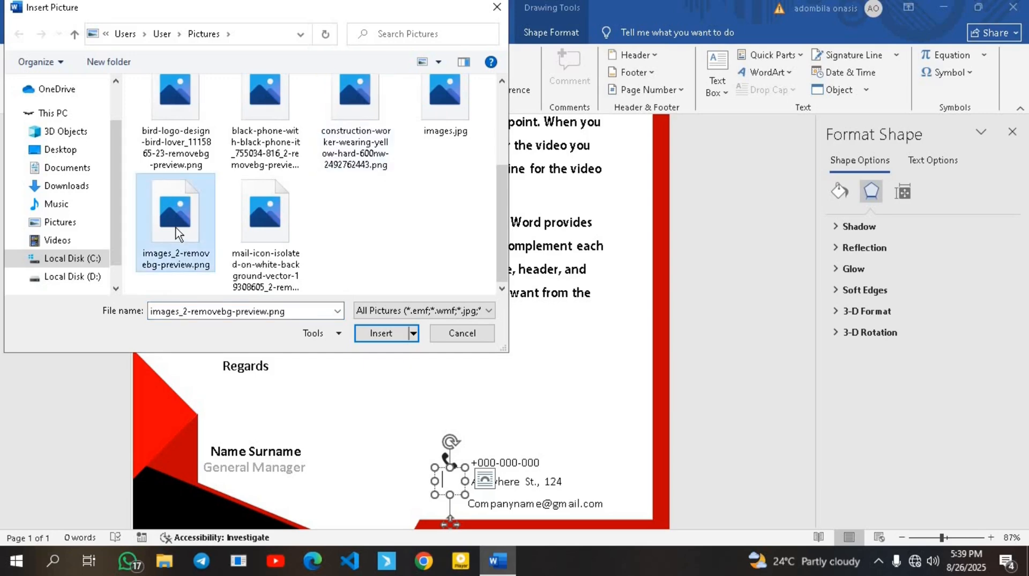
{"action": "left_click", "coordinate": [374, 334]}
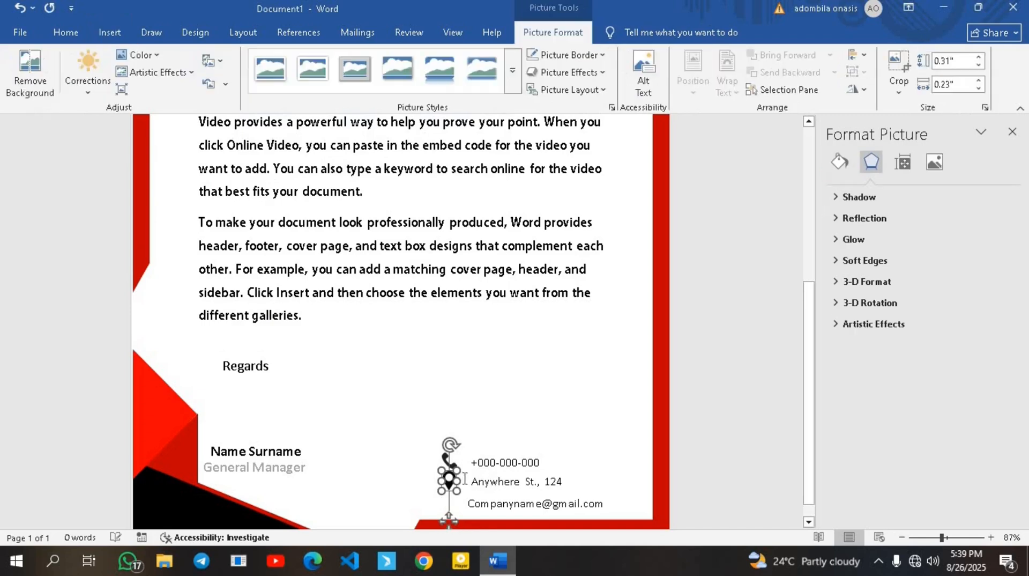
Duplicate the location icon's box directly below, beside the e-mail address, and delete the picture from the copy.
{"action": "left_click", "coordinate": [463, 482]}
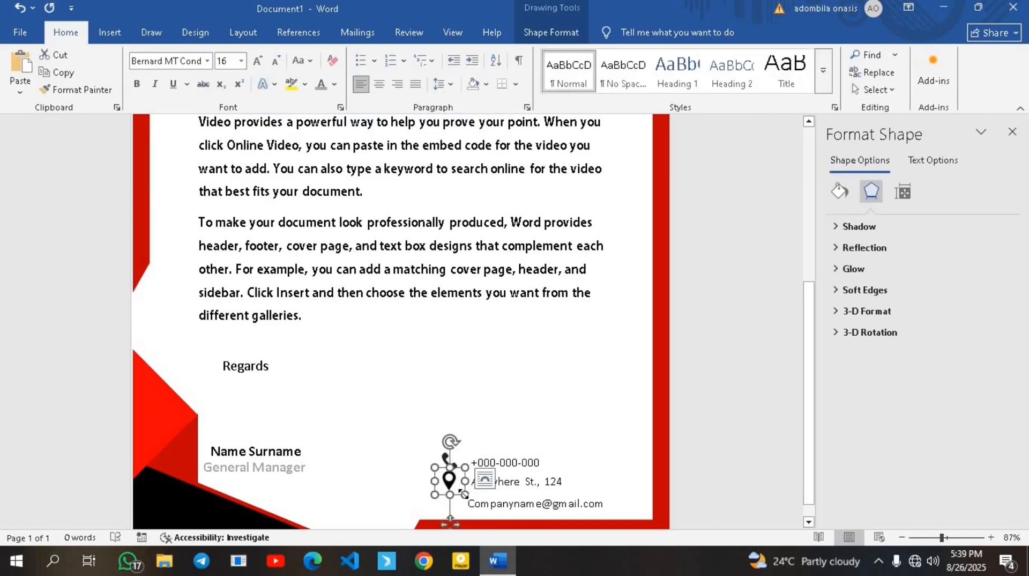
{"action": "mouse_move", "coordinate": [459, 499]}
{"action": "left_mouse_down"}
{"action": "mouse_move", "coordinate": [456, 528]}
{"action": "mouse_move", "coordinate": [459, 498]}
{"action": "left_mouse_up"}
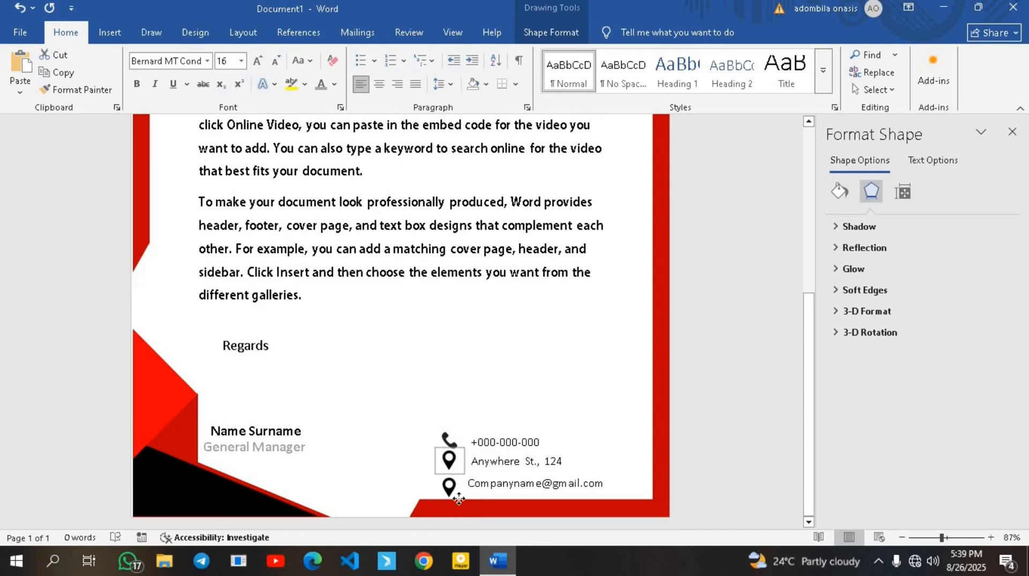
{"action": "left_click", "coordinate": [452, 485]}
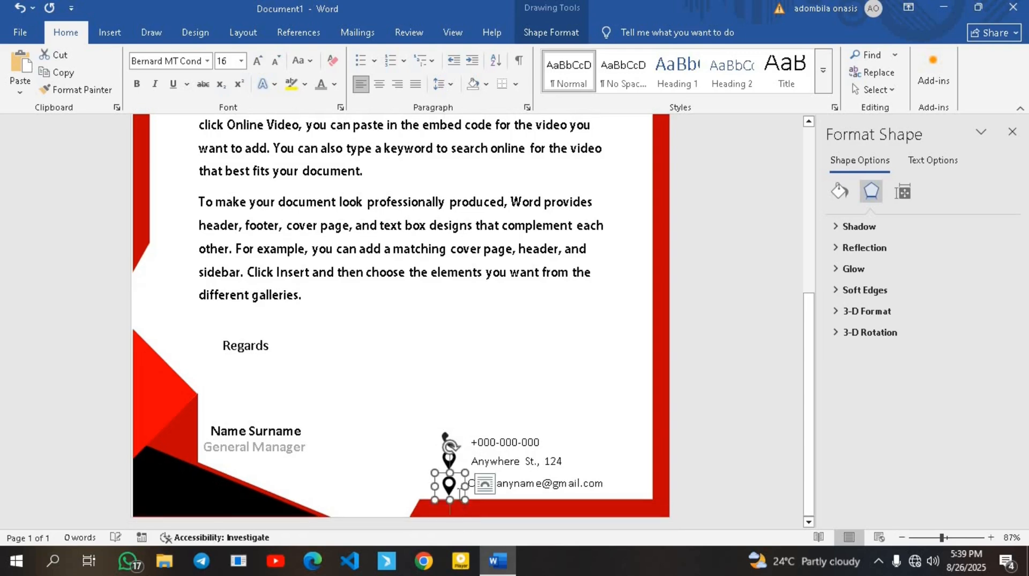
{"action": "left_click", "coordinate": [449, 485]}
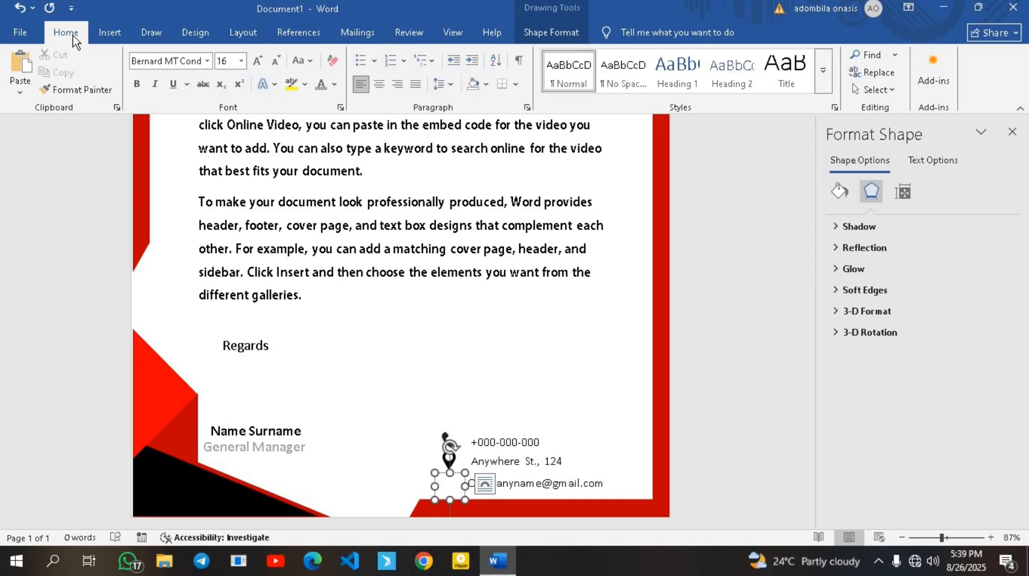
Insert the mail-icon-isolated-on-white-background-vector picture from the device's Pictures folder into the empty box beside the e-mail address.
{"action": "left_click", "coordinate": [109, 32]}
{"action": "left_click", "coordinate": [156, 84]}
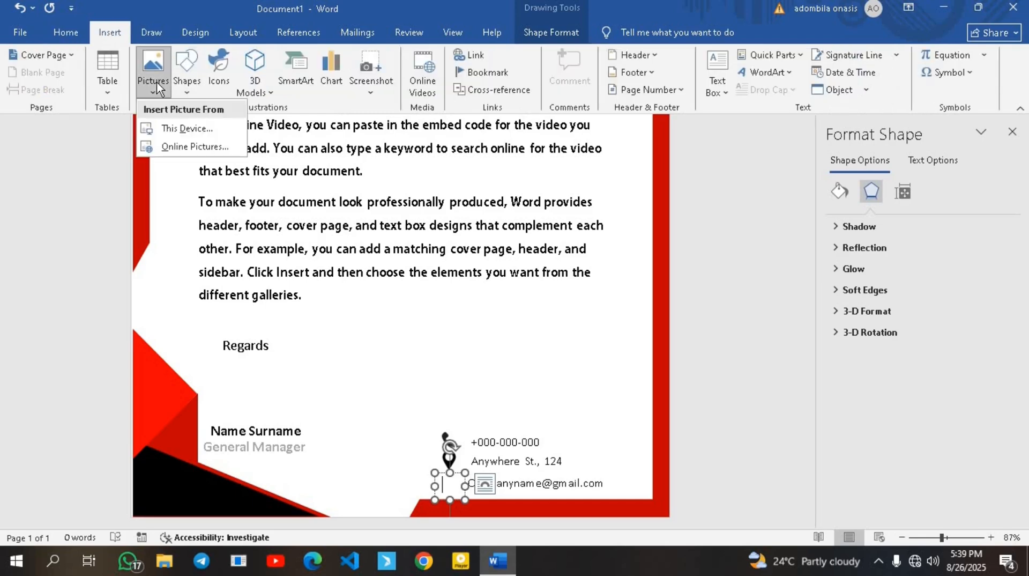
{"action": "left_click", "coordinate": [194, 132]}
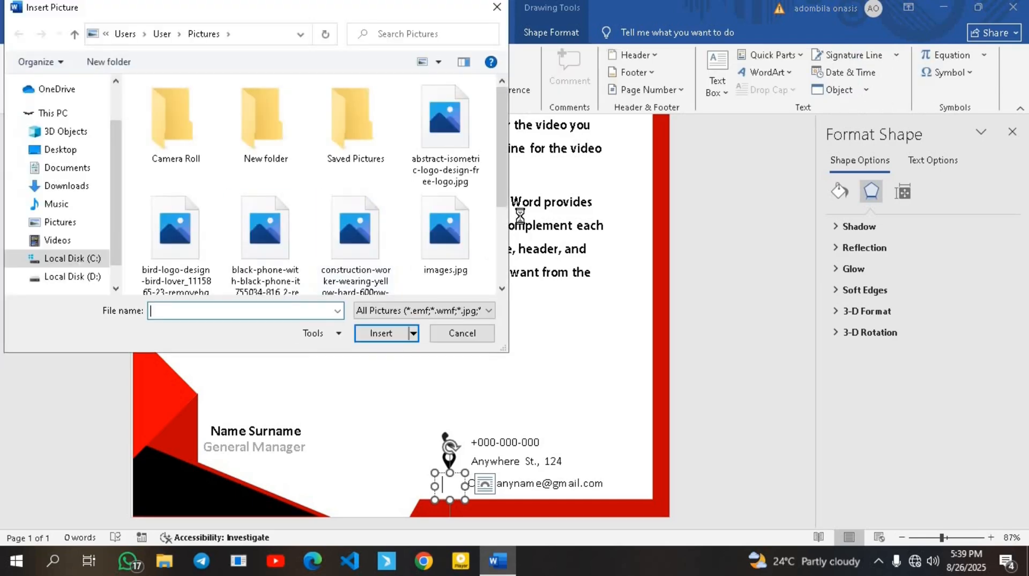
{"action": "scroll", "coordinate": [504, 203], "scroll_direction": "down", "scroll_amount": 3}
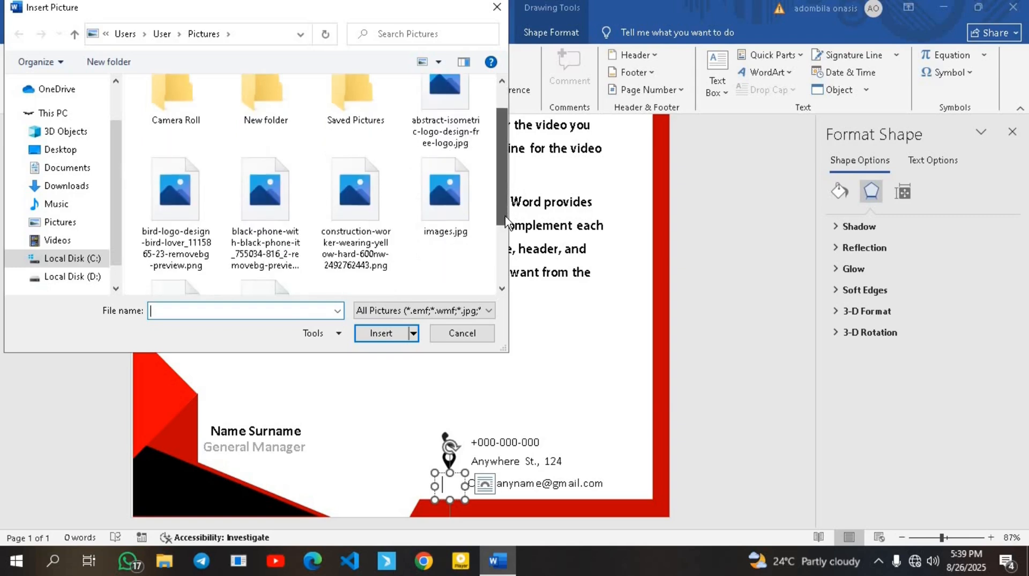
{"action": "scroll", "coordinate": [500, 273], "scroll_direction": "down", "scroll_amount": 2}
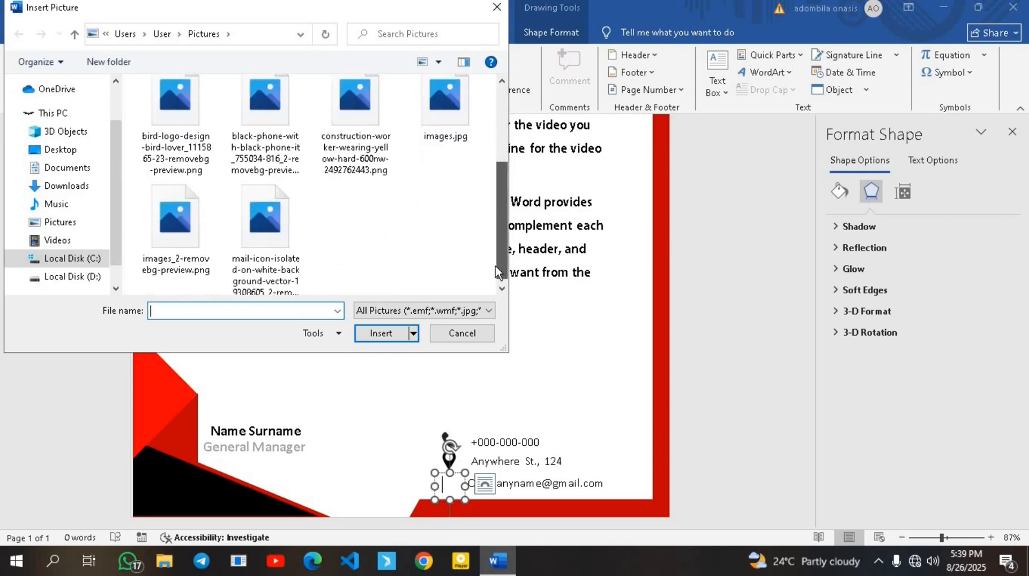
{"action": "left_click", "coordinate": [267, 235]}
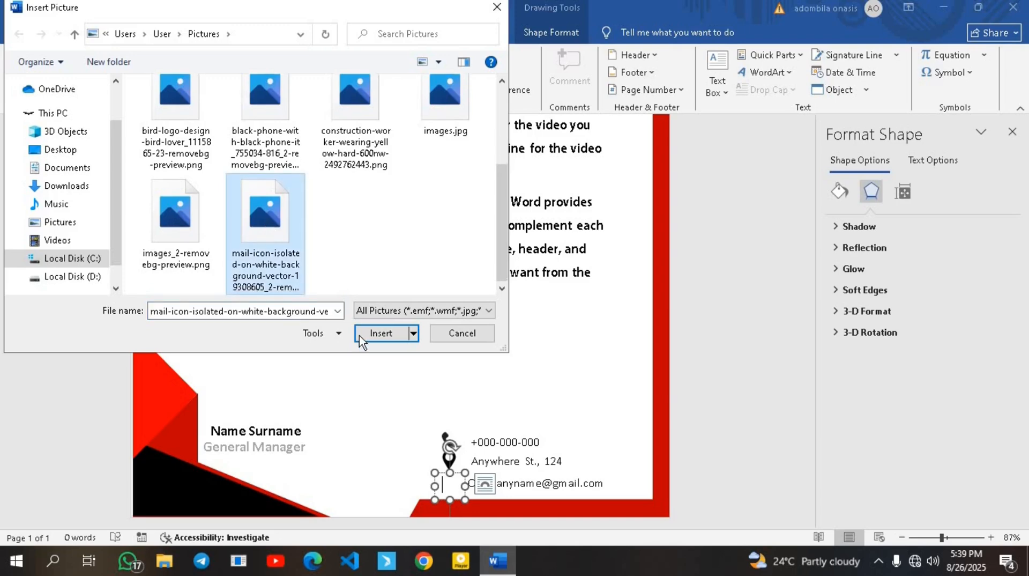
{"action": "left_click", "coordinate": [361, 336]}
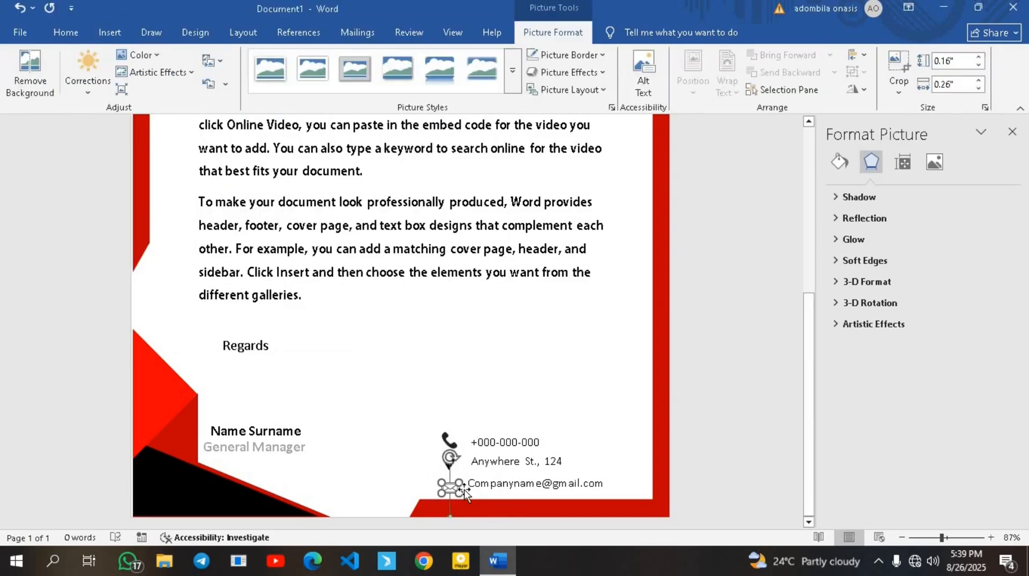
Move the mail icon's box up slightly to line it up with the e-mail address.
{"action": "left_click", "coordinate": [465, 491]}
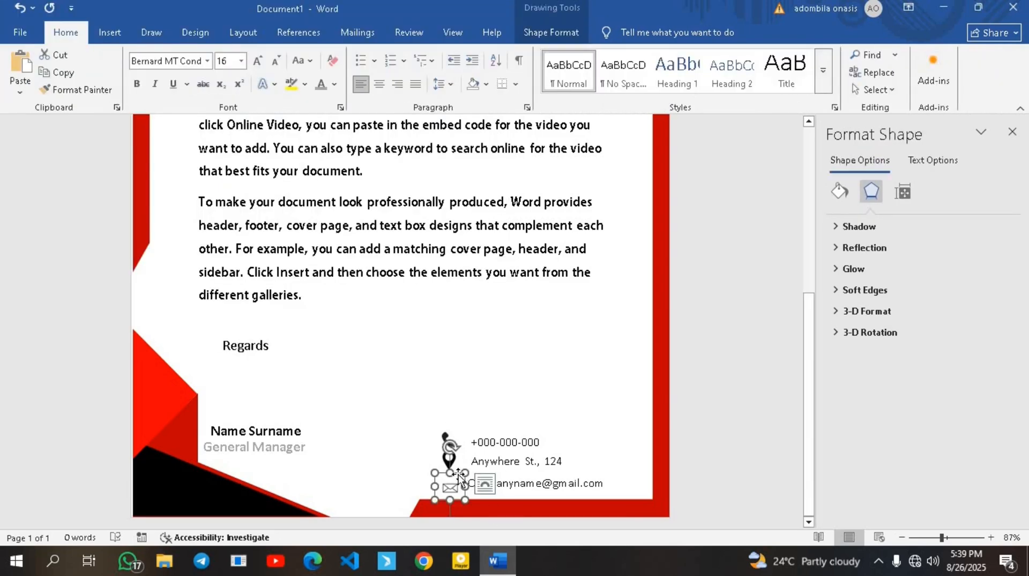
{"action": "left_click_drag", "start_coordinate": [458, 477], "coordinate": [458, 474]}
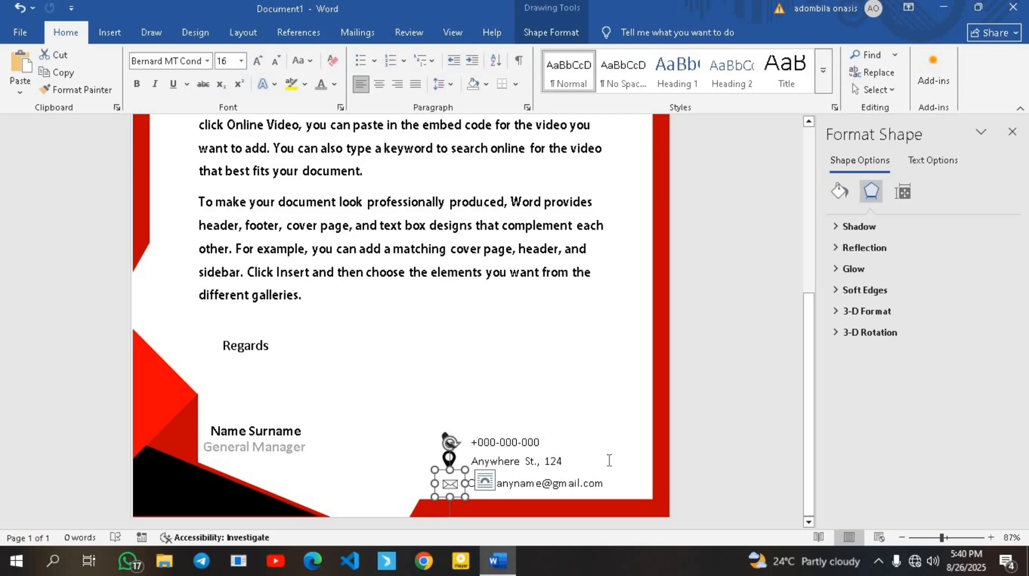
{"action": "left_click", "coordinate": [616, 477]}
{"action": "left_click", "coordinate": [577, 357]}
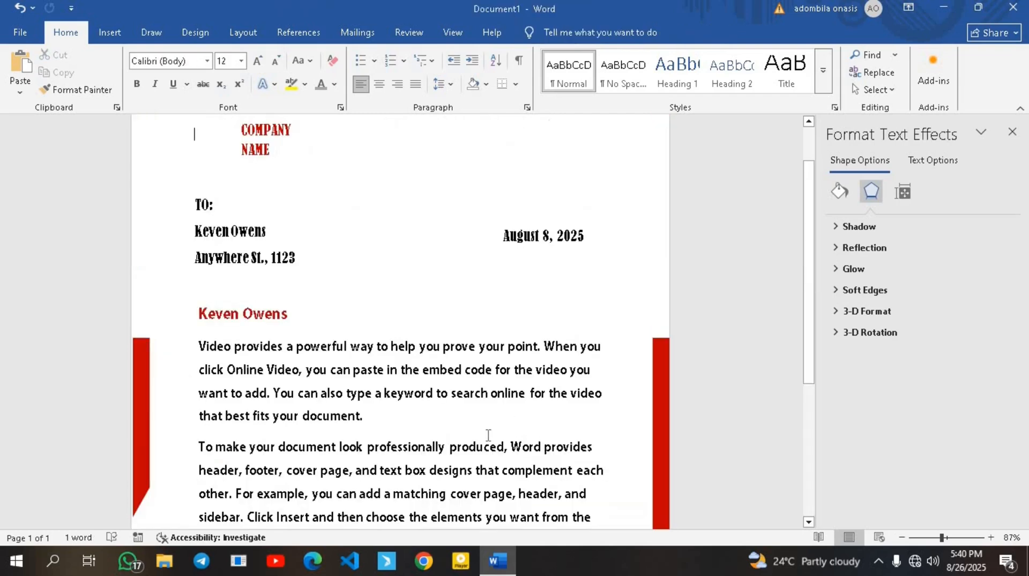
Move the location icon's box slightly right and down to line it up beside the street address.
{"action": "left_click_drag", "start_coordinate": [807, 360], "coordinate": [793, 517]}
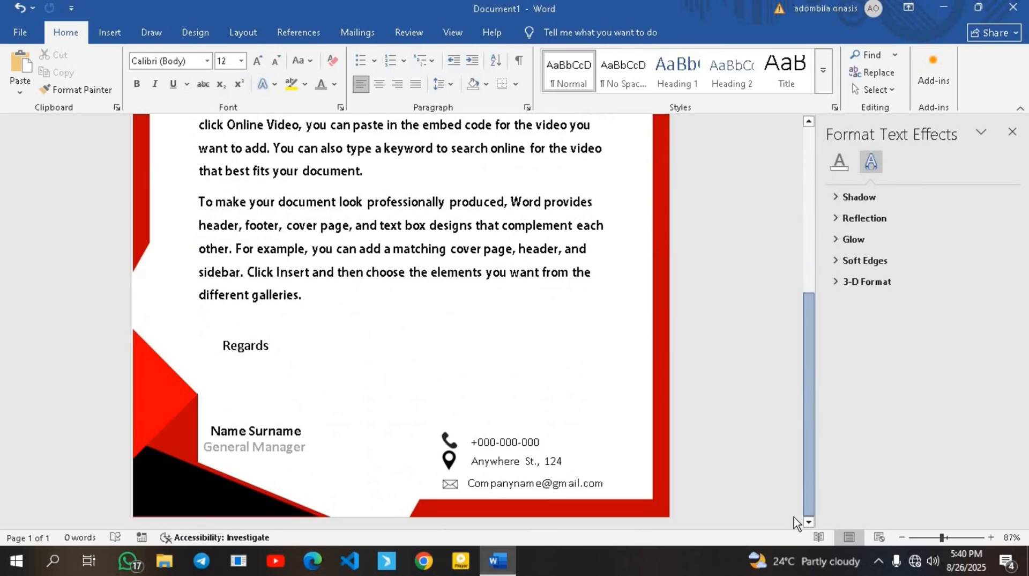
{"action": "left_click", "coordinate": [455, 473]}
{"action": "left_click", "coordinate": [464, 469]}
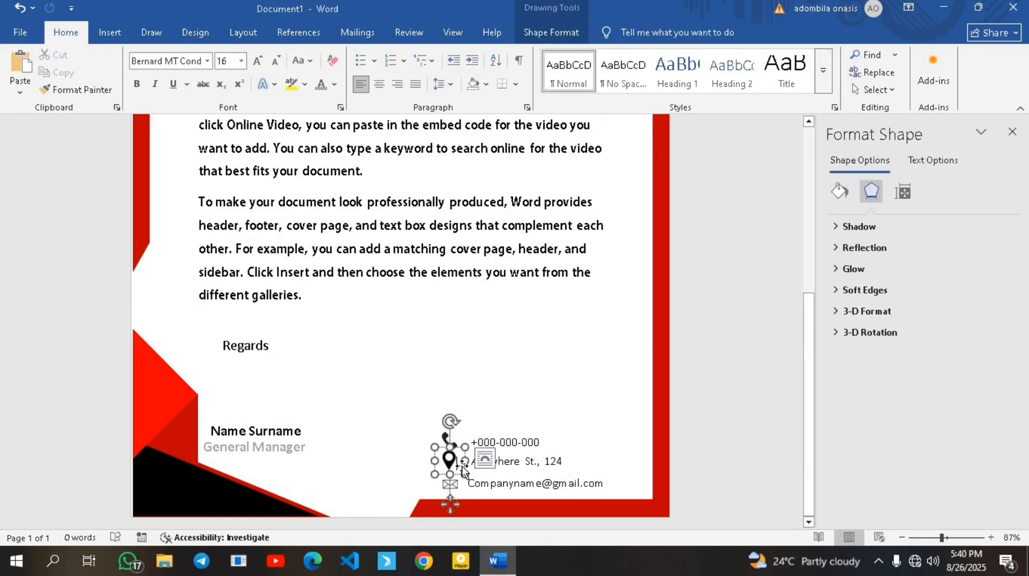
{"action": "left_click_drag", "start_coordinate": [462, 471], "coordinate": [466, 472]}
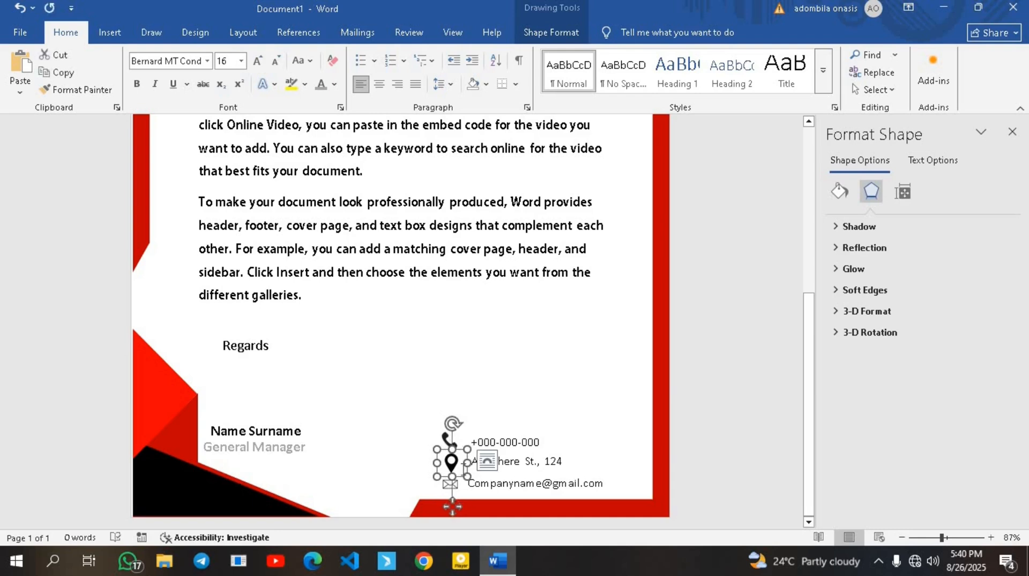
{"action": "left_click", "coordinate": [417, 464]}
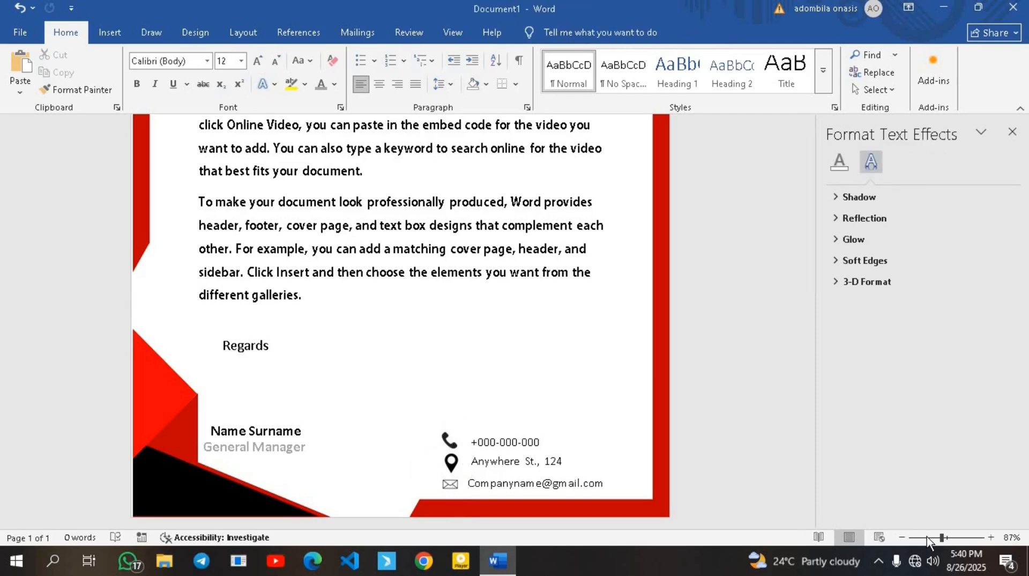
{"action": "left_click_drag", "start_coordinate": [936, 538], "coordinate": [923, 539]}
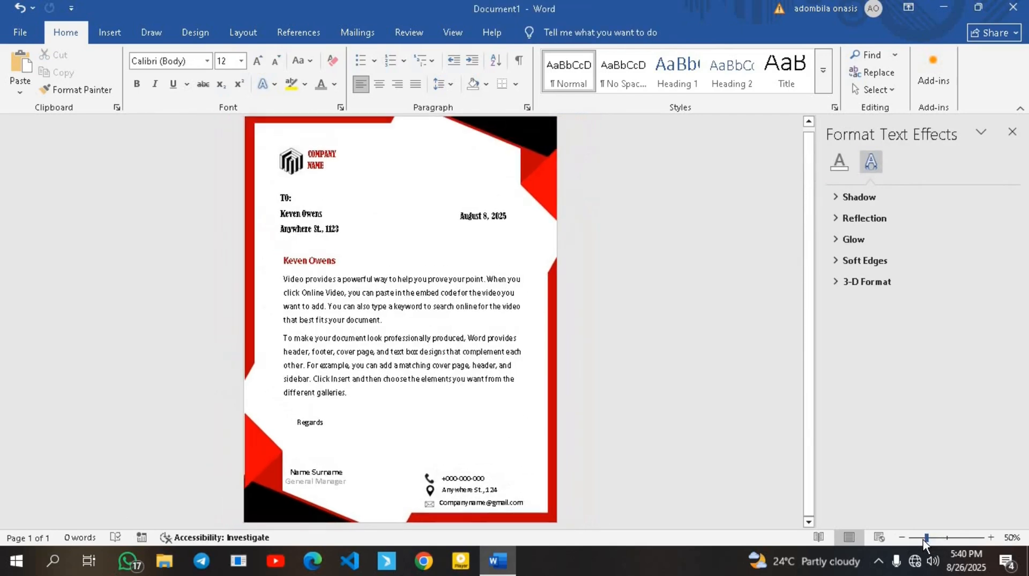